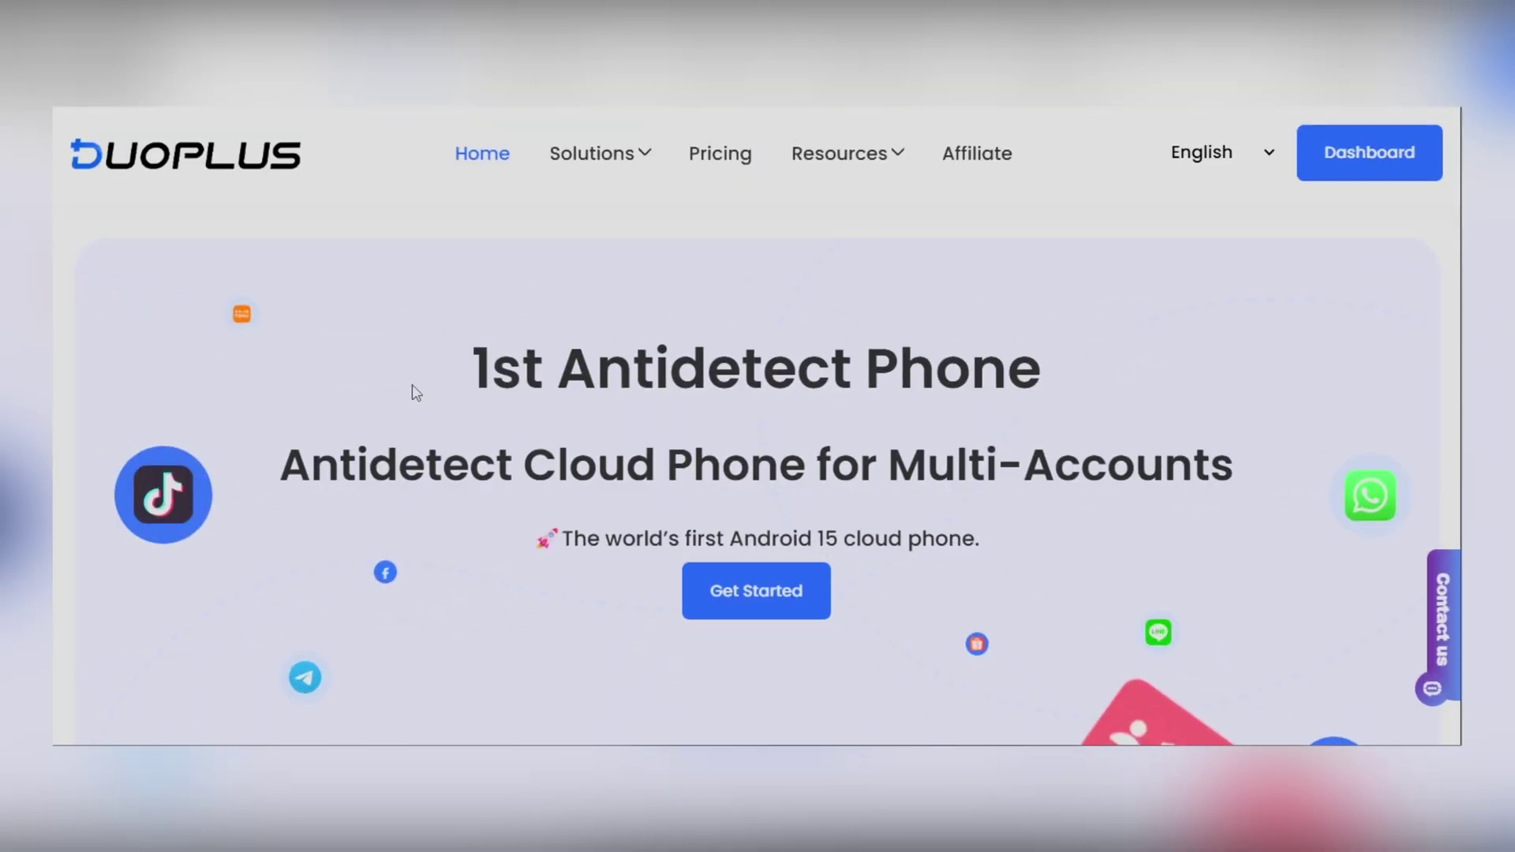
Highlight the Antidetect Cloud Phone headings and scroll down the DuoPlus homepage
drag(453, 382, 1081, 407)
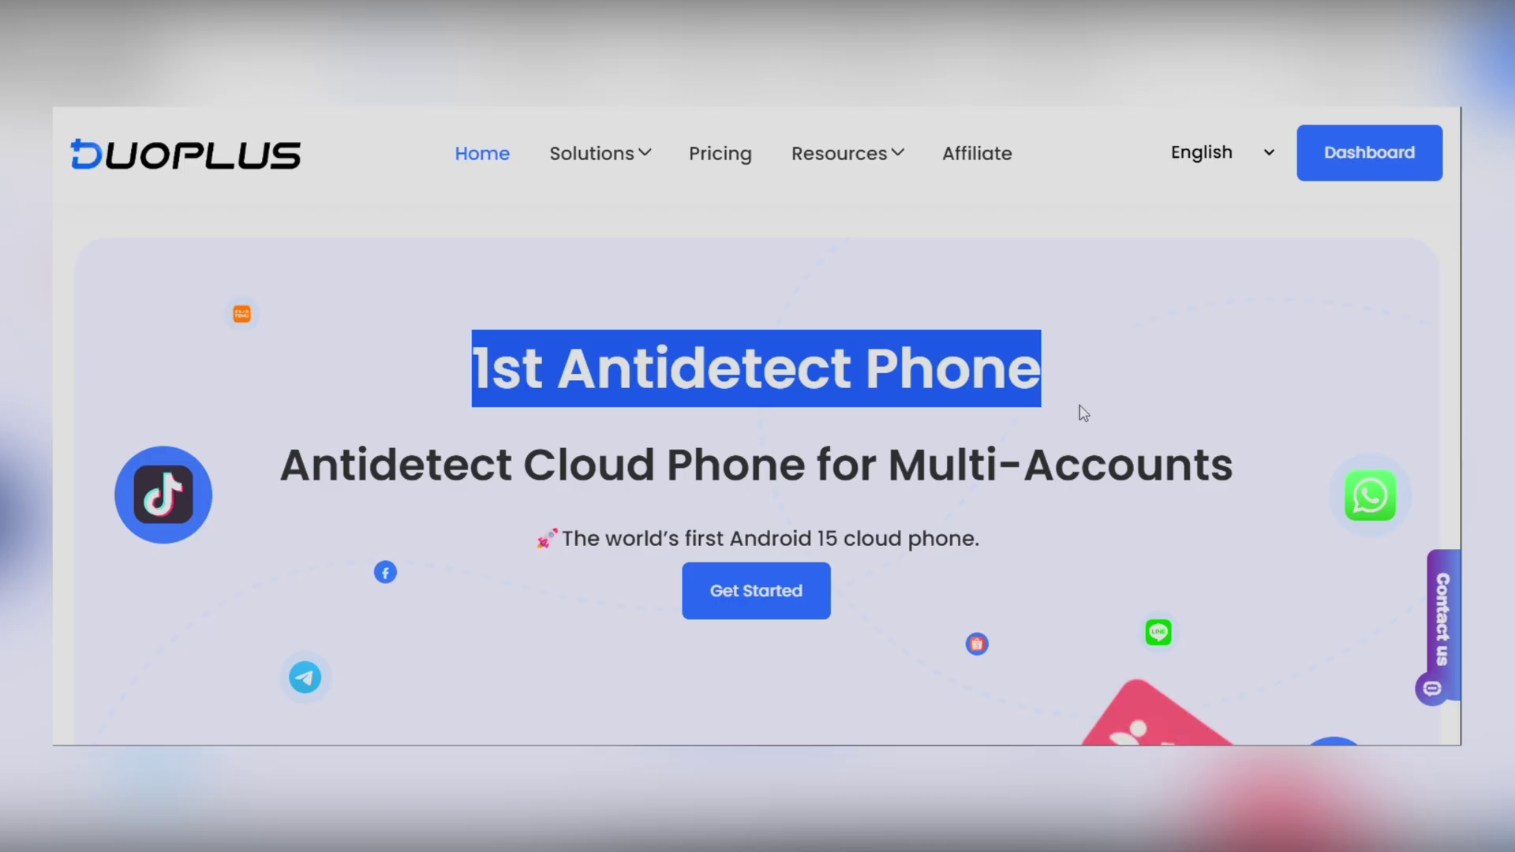
triple_click(714, 466)
click(573, 535)
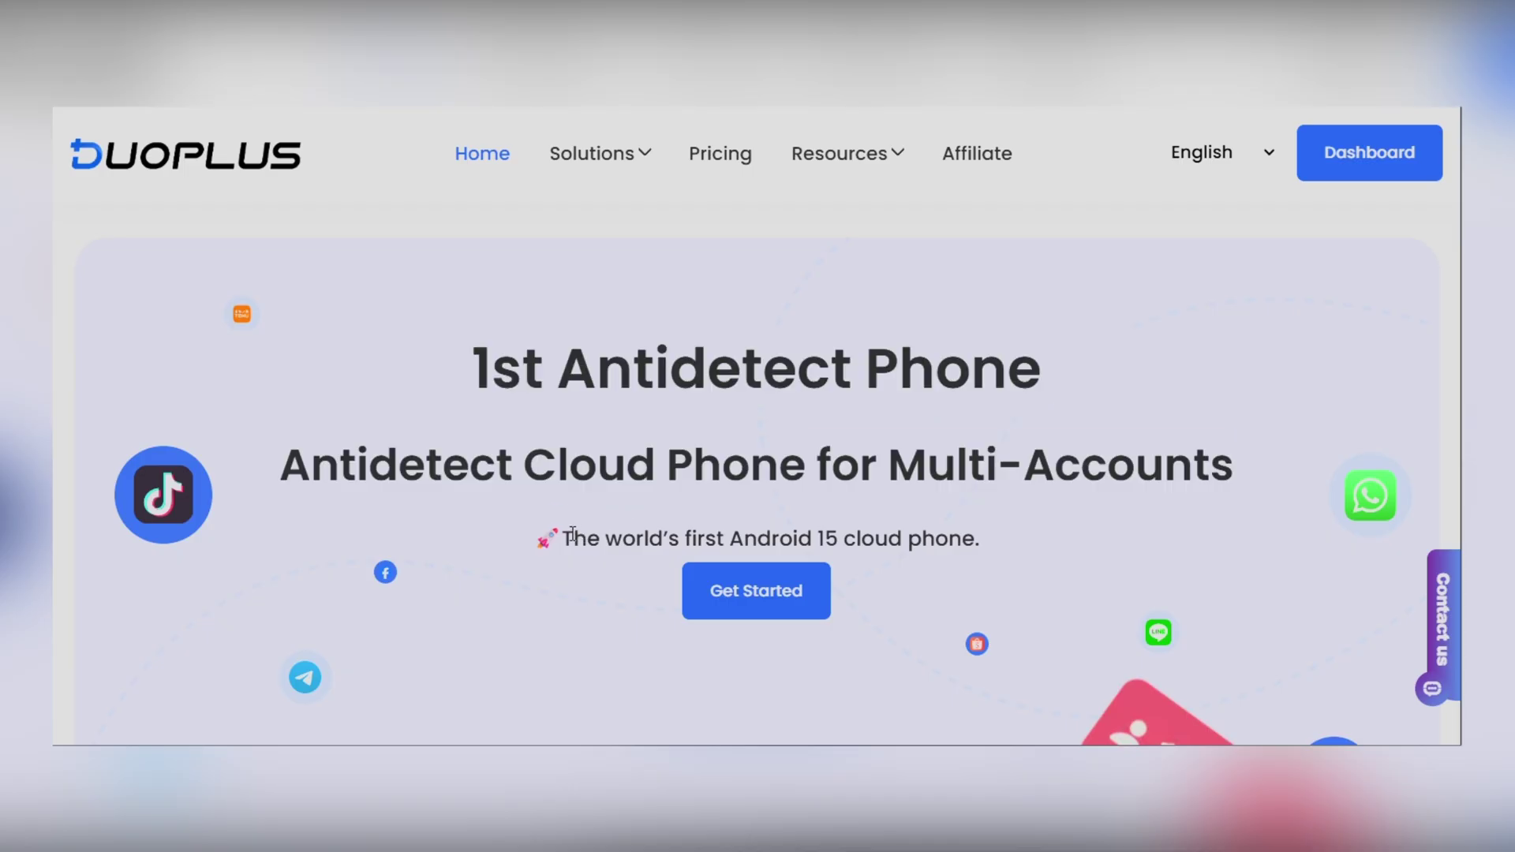
scroll(552, 619, down, 5)
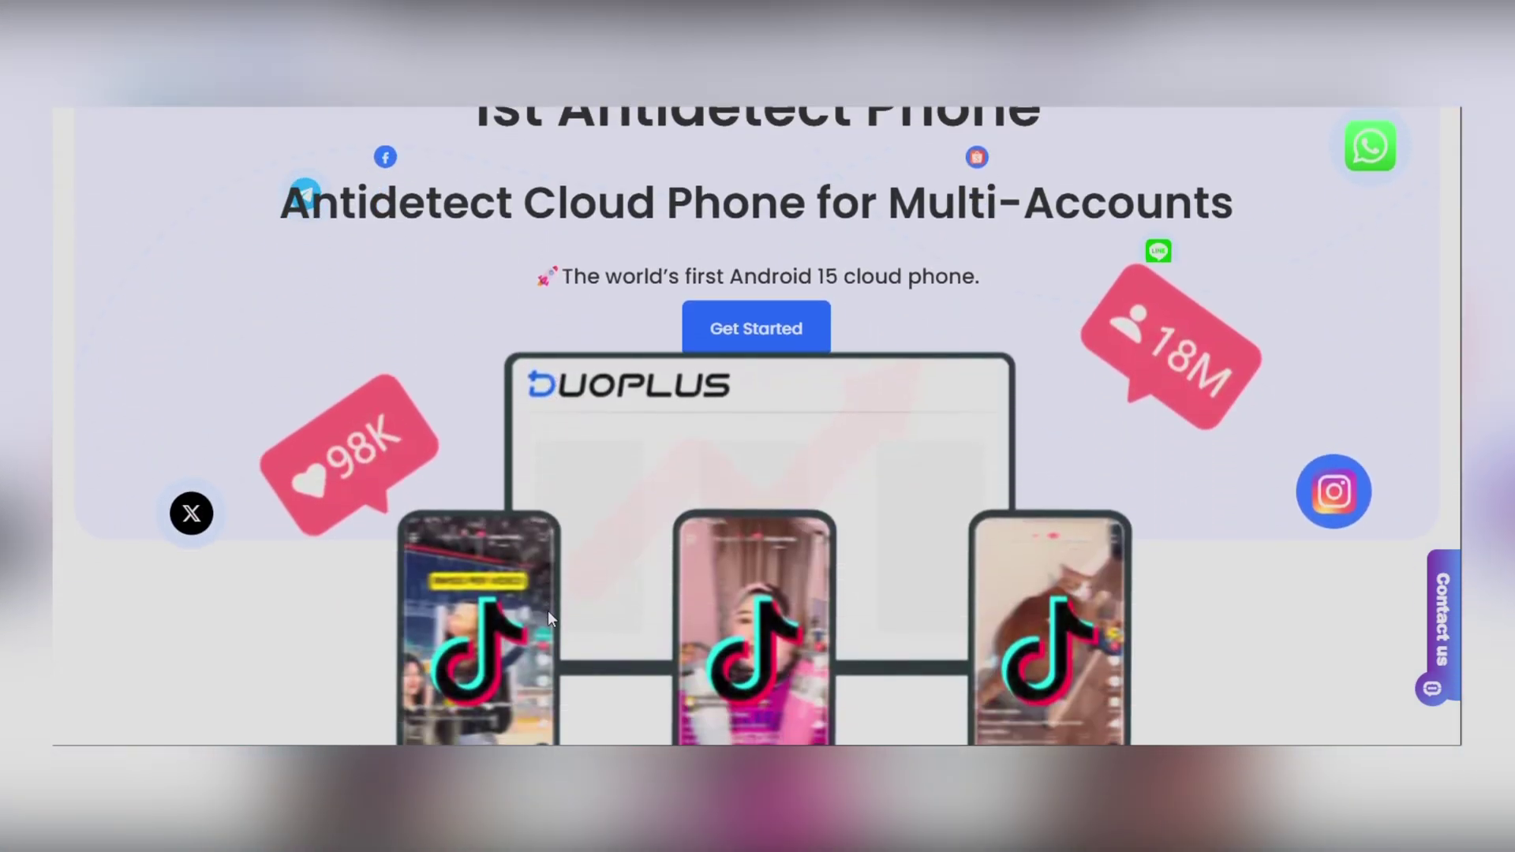
scroll(552, 618, down, 8)
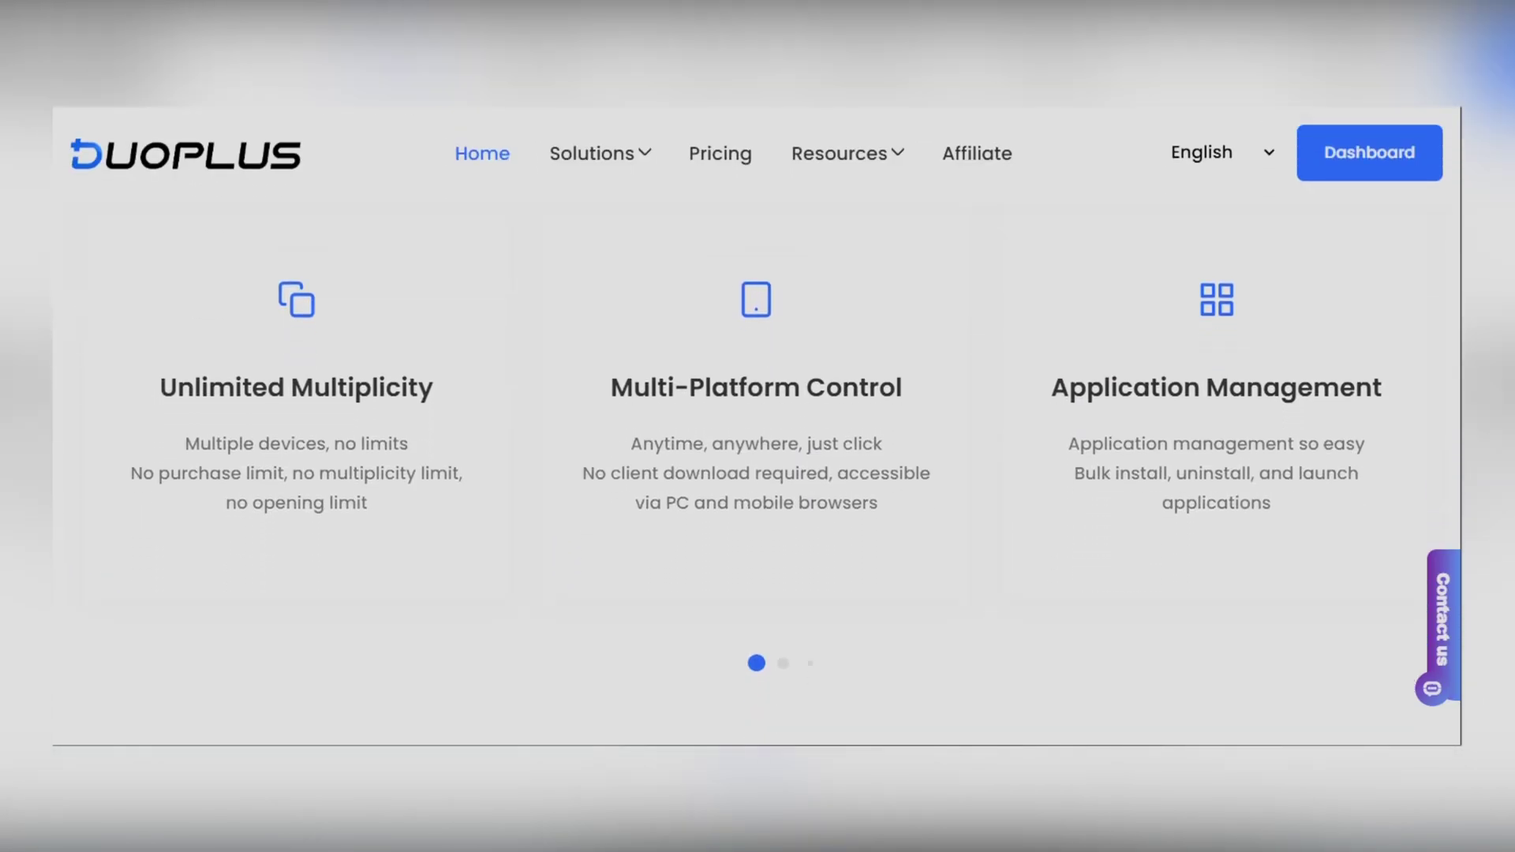
scroll(757, 426, down, 10)
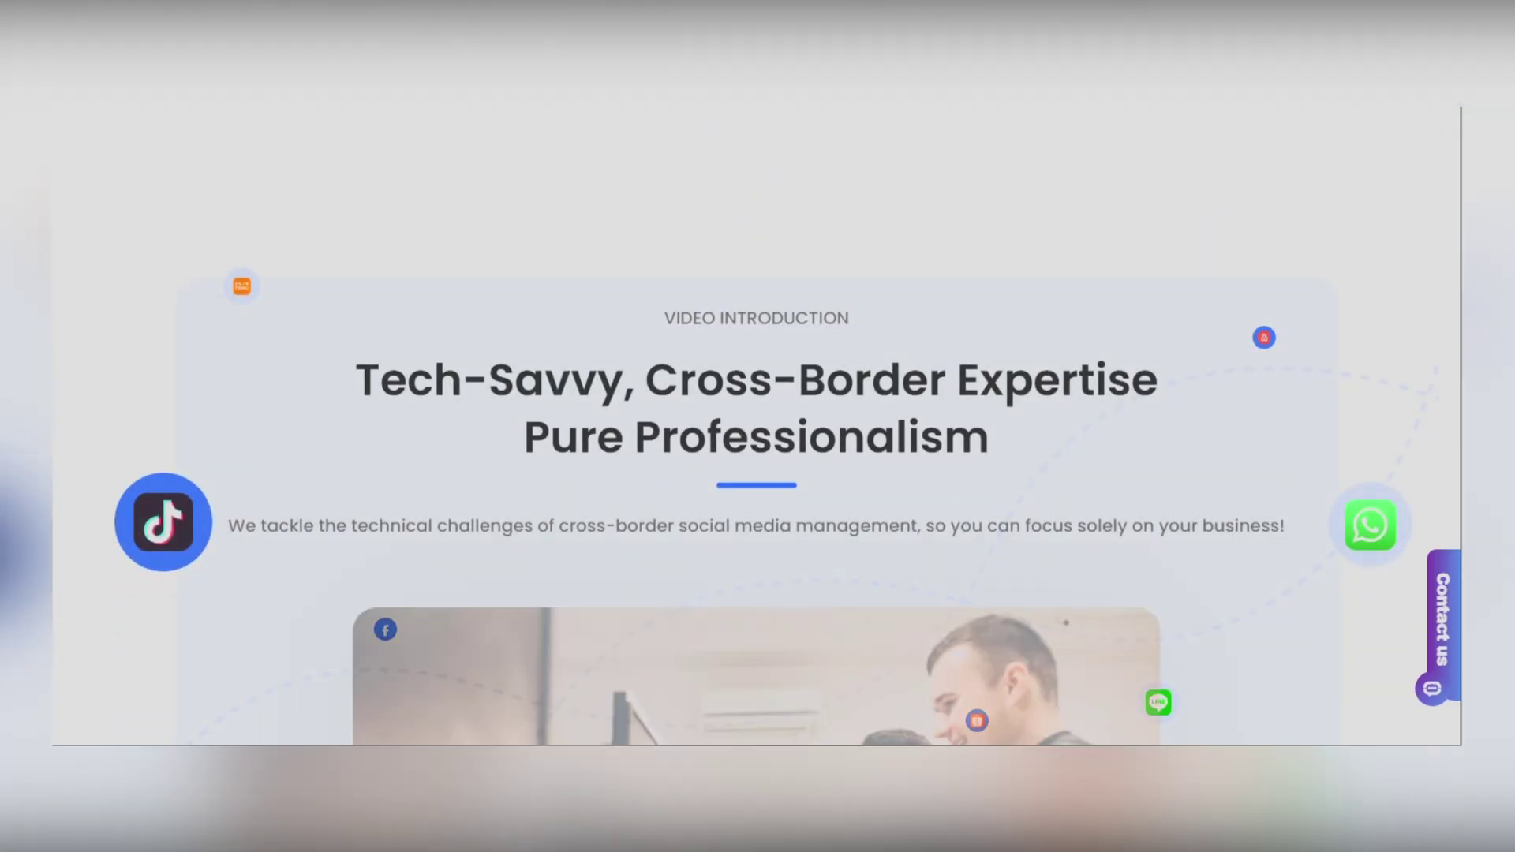
scroll(757, 426, down, 8)
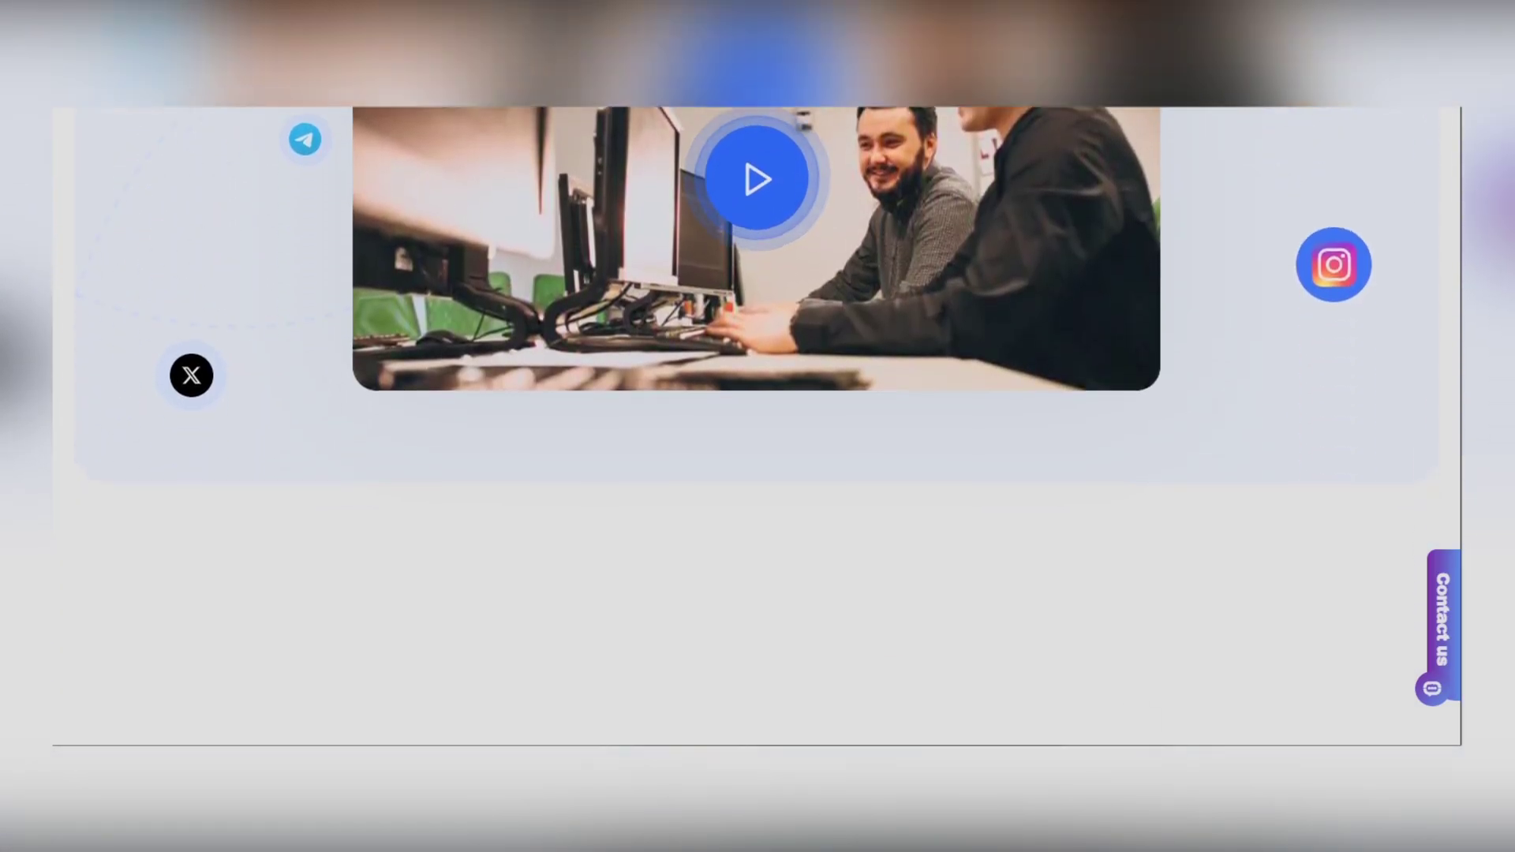
scroll(758, 426, down, 8)
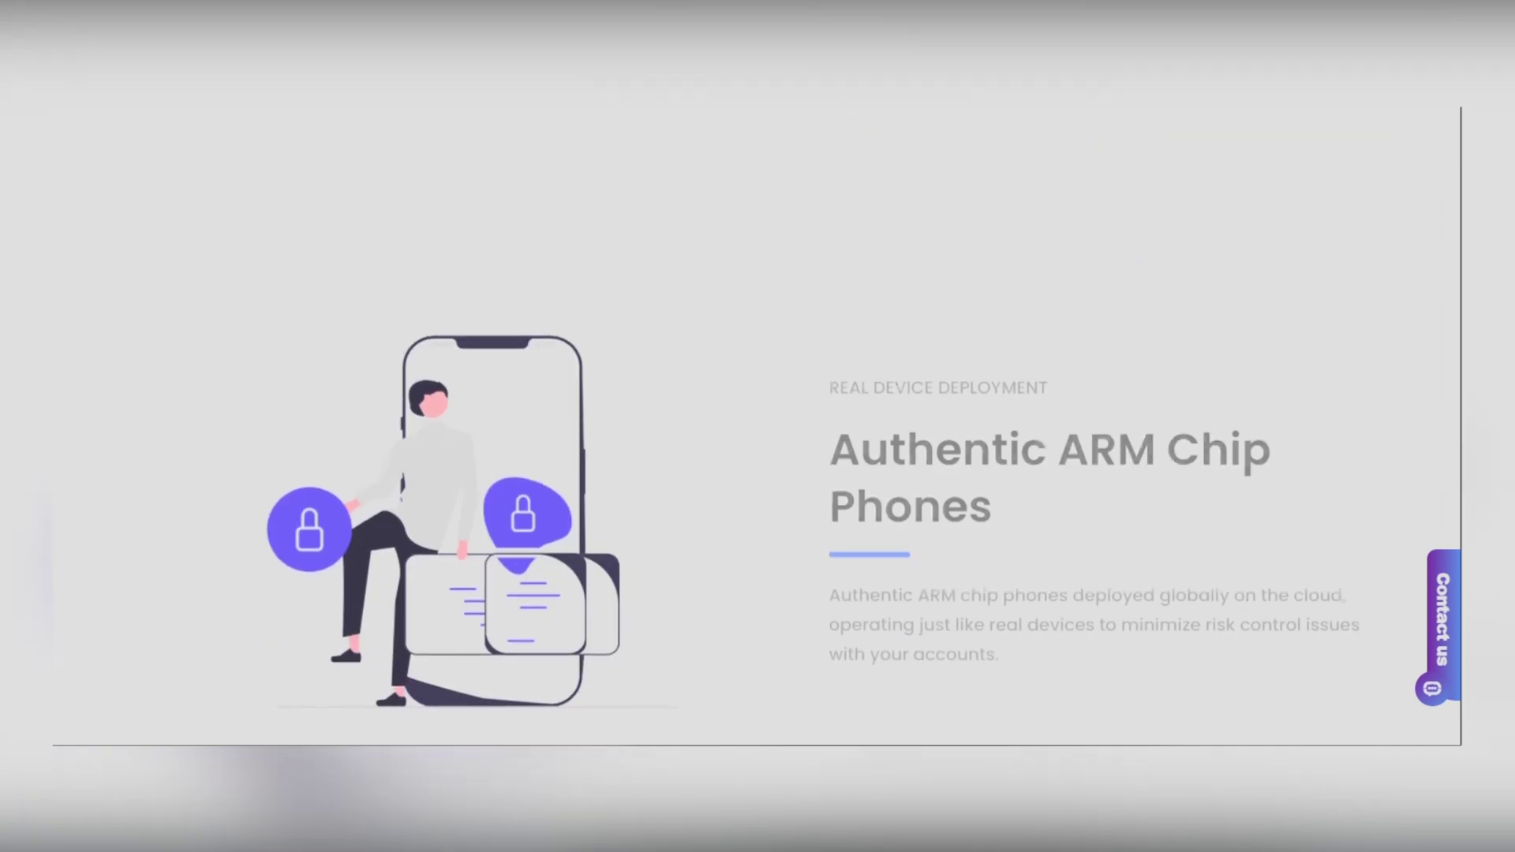
scroll(758, 426, down, 10)
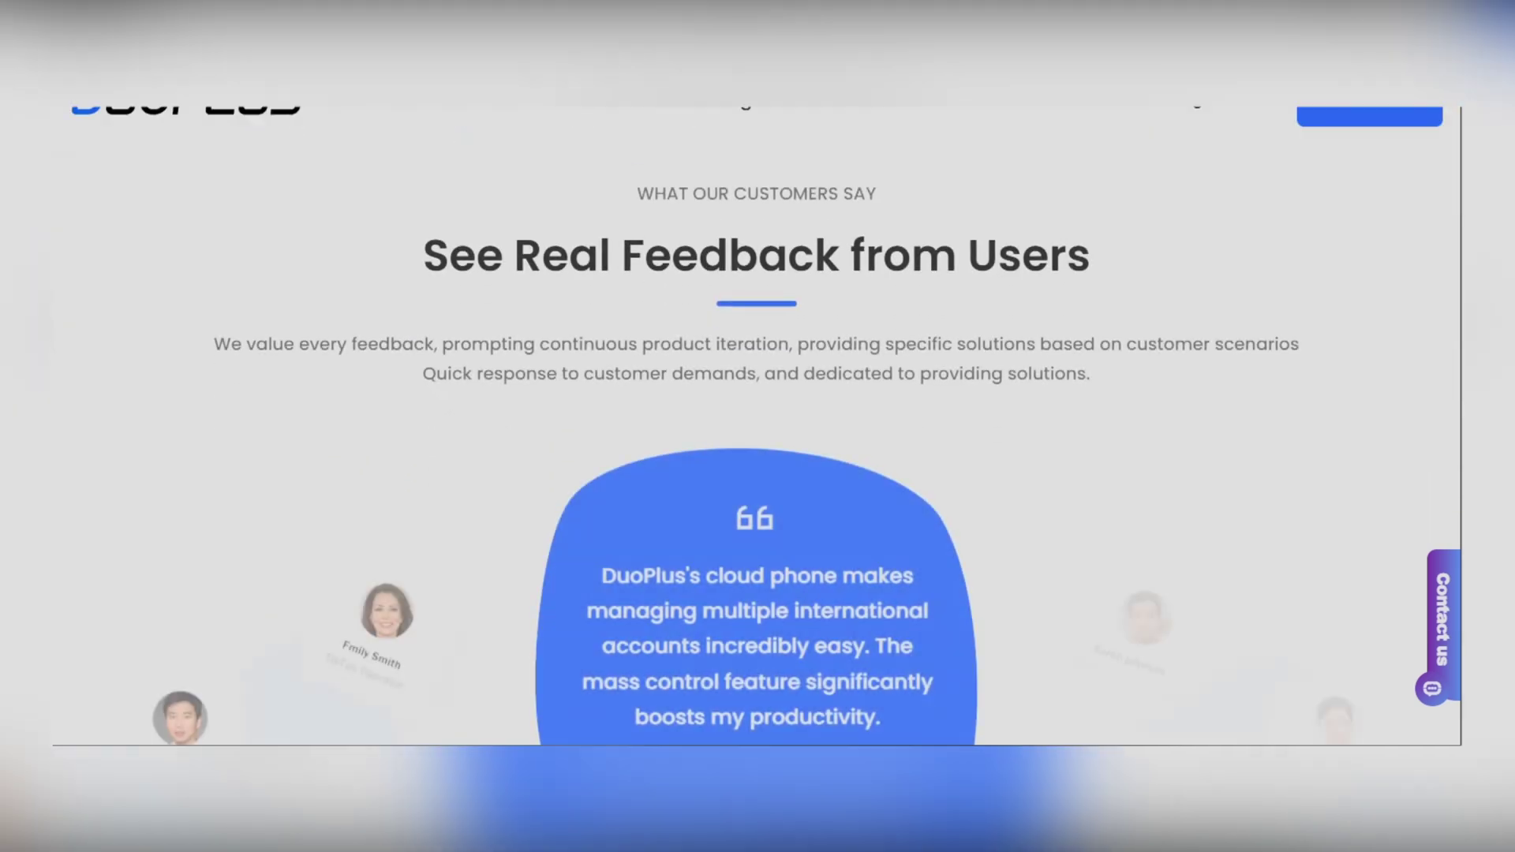
scroll(757, 426, down, 15)
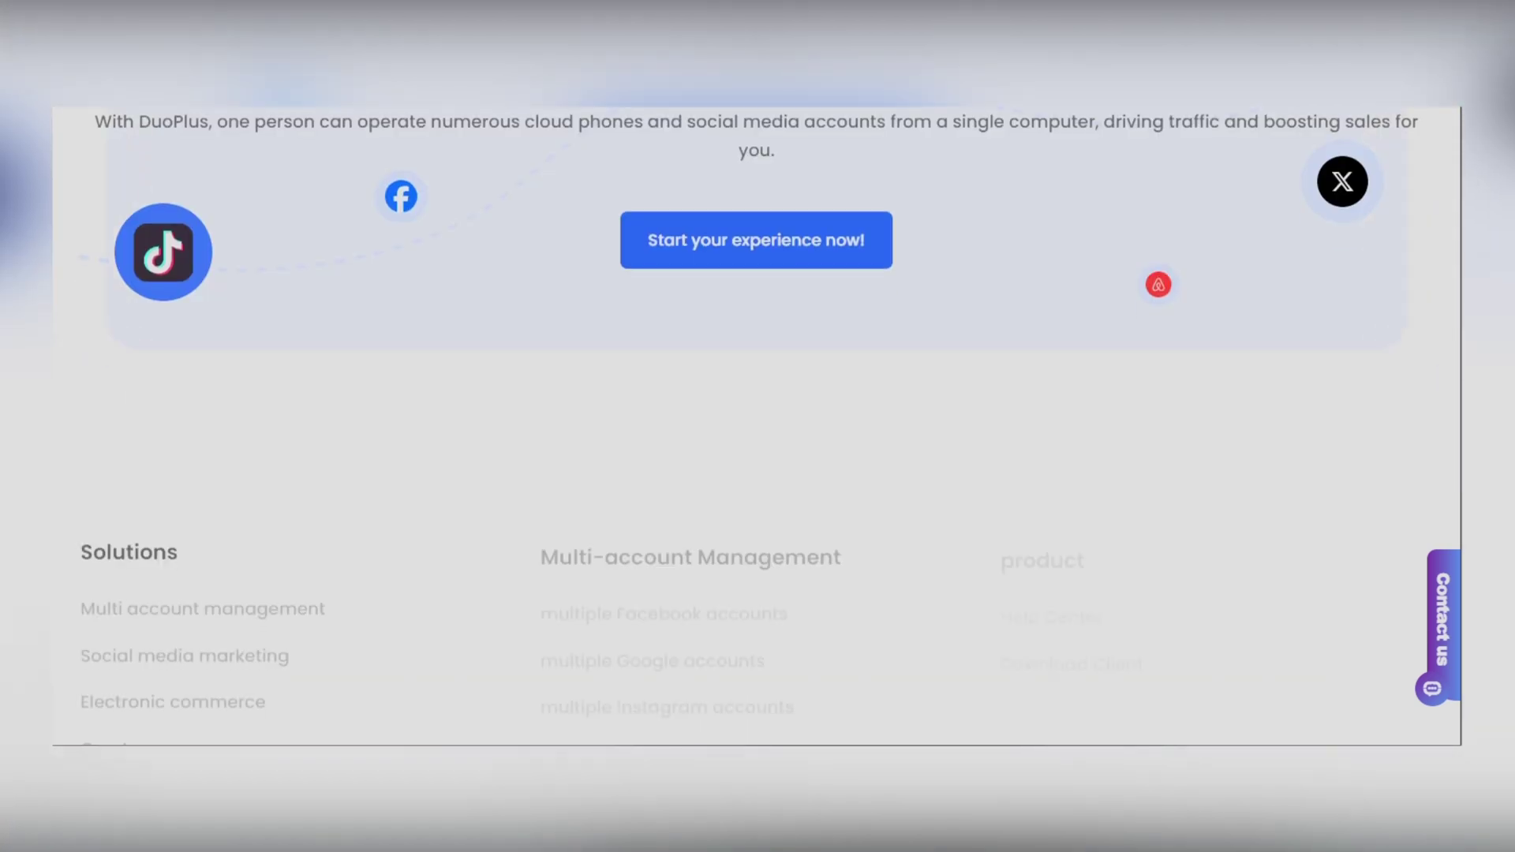
Scroll back up, highlighting the homepage footer link columns along the way
scroll(595, 221, up, 5)
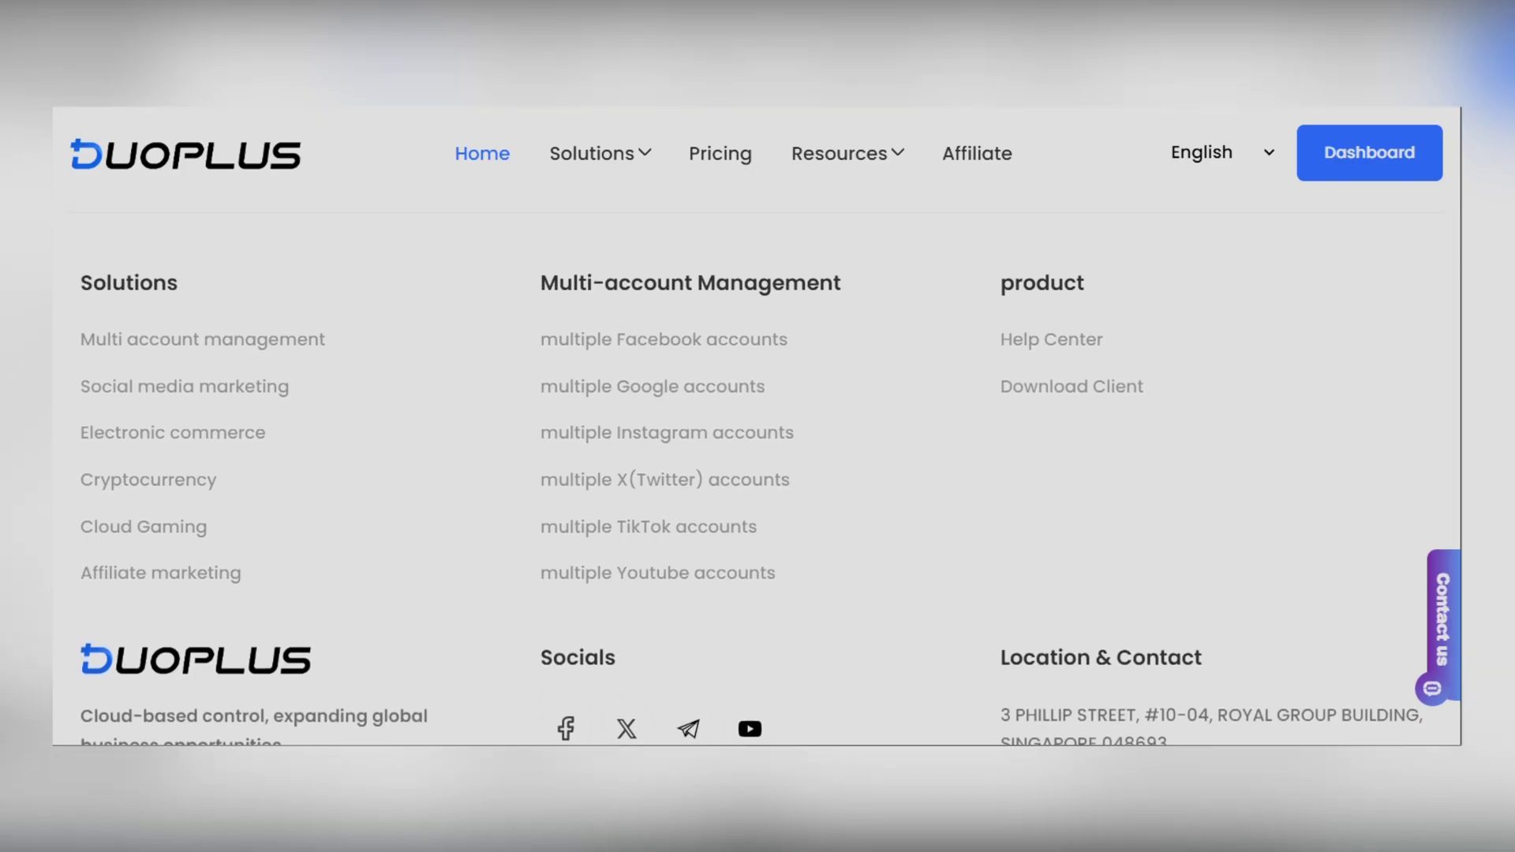
mouse_move(595, 220)
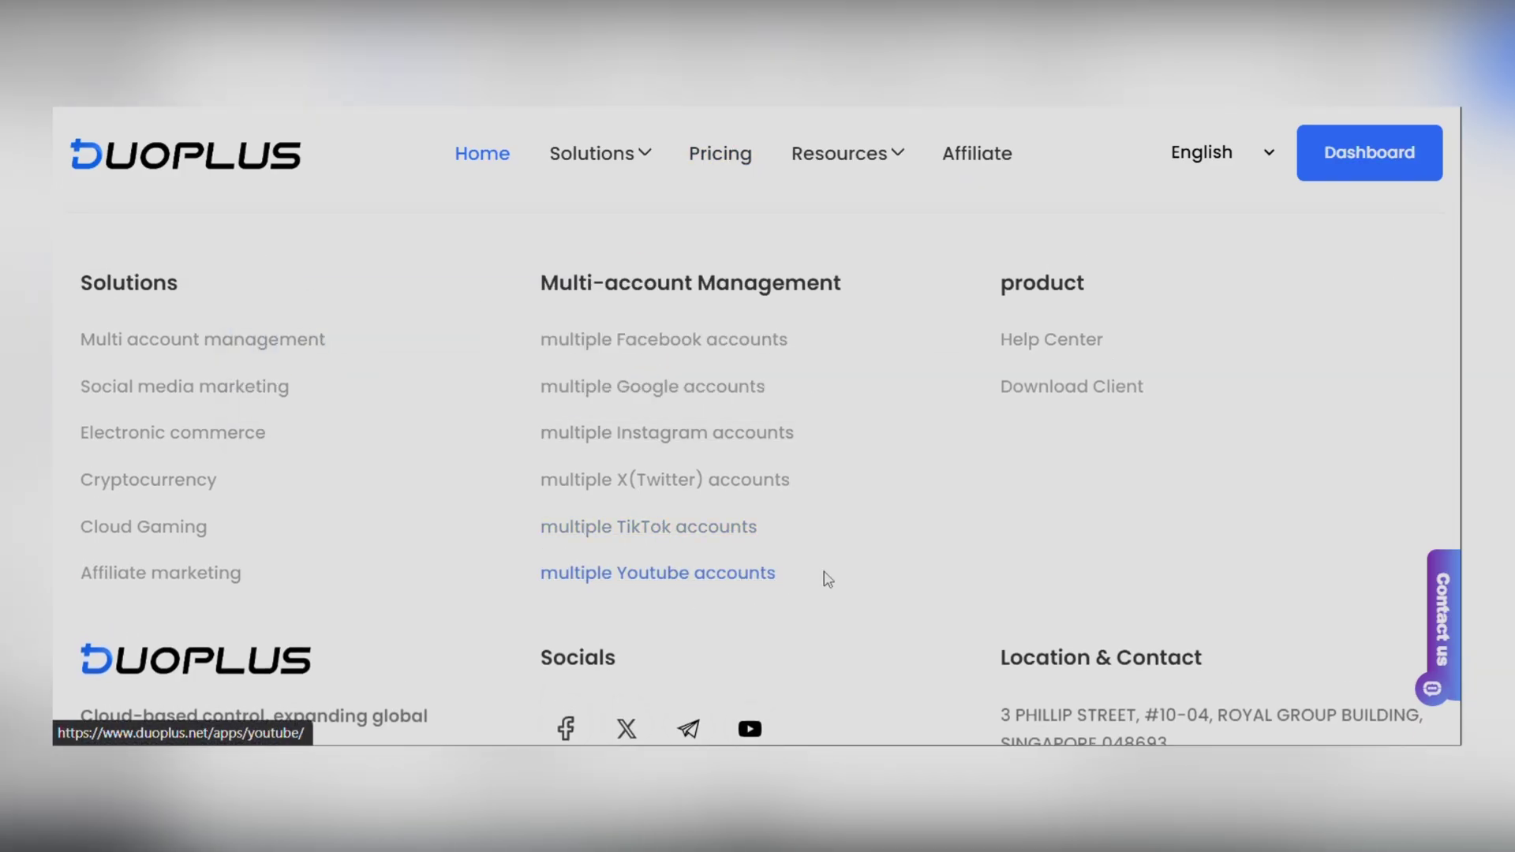
drag(816, 568, 520, 277)
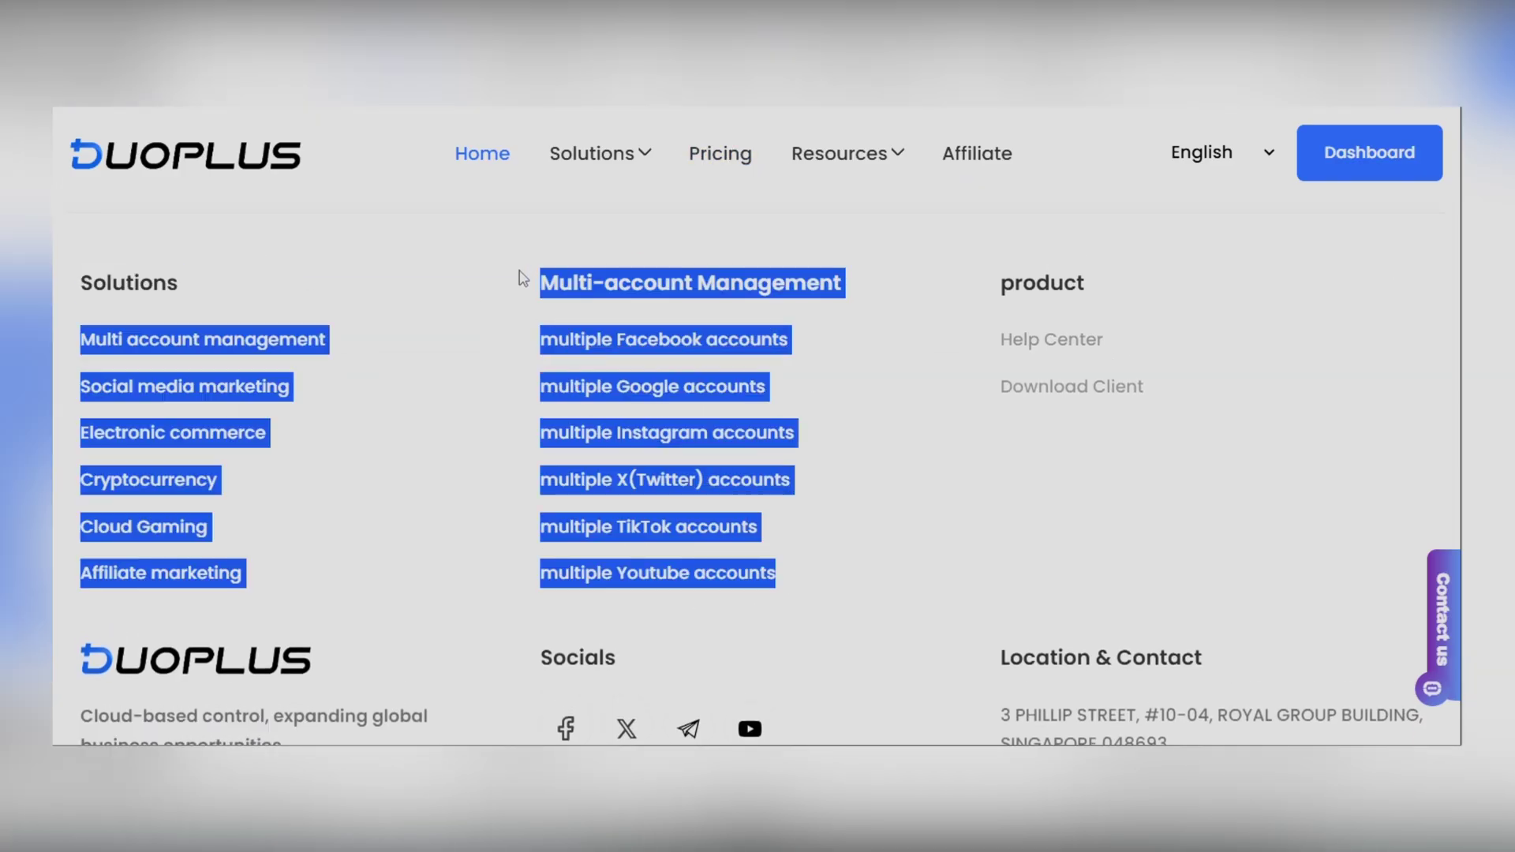
click(522, 278)
scroll(522, 278, up, 20)
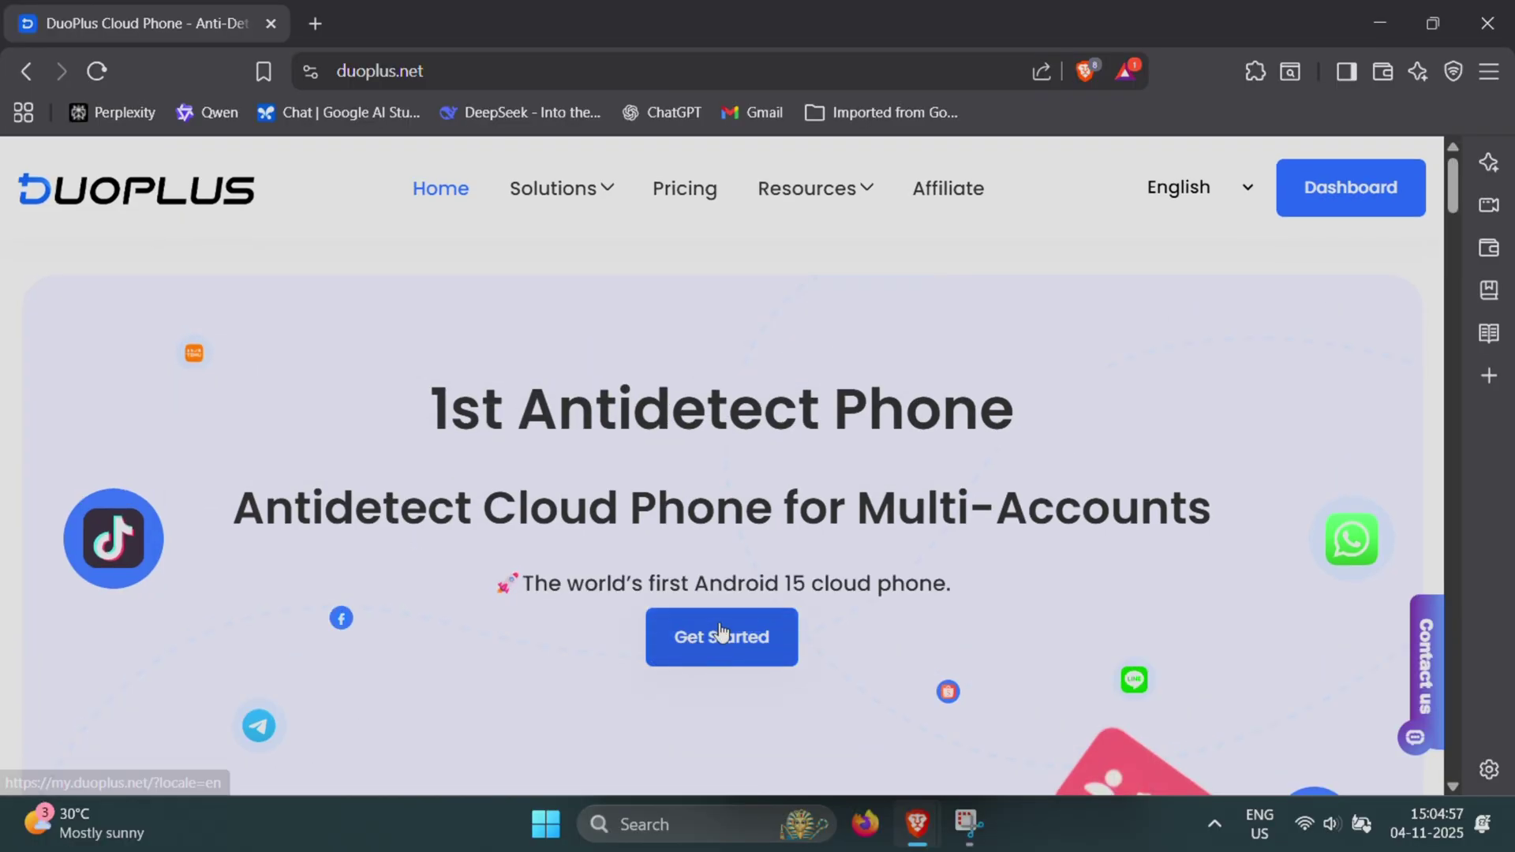
Go to the cloud phone dashboard and open the balance recharge form
click(720, 631)
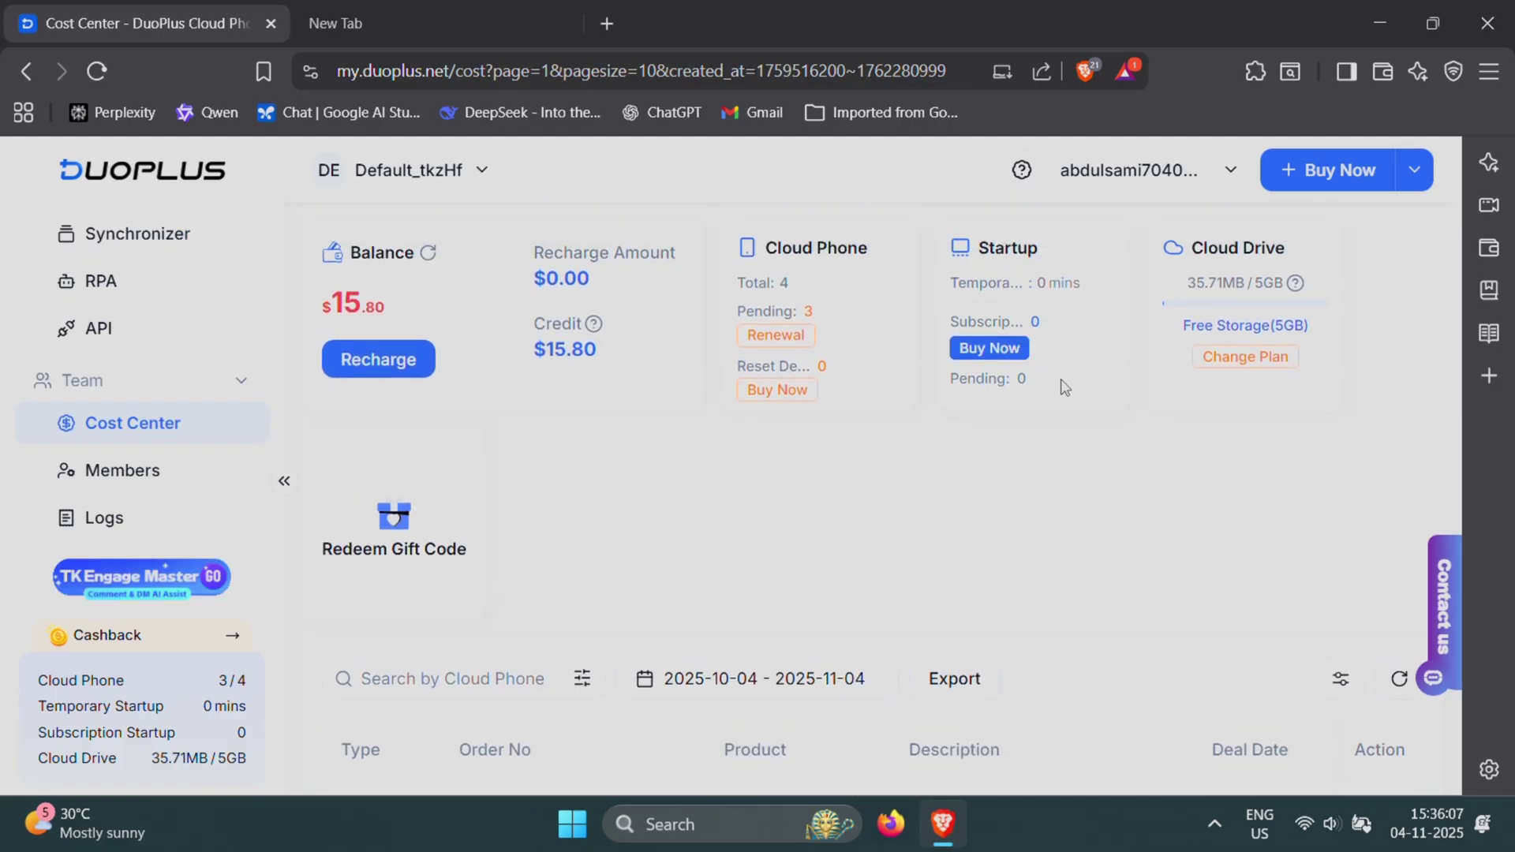
mouse_move(749, 288)
click(406, 361)
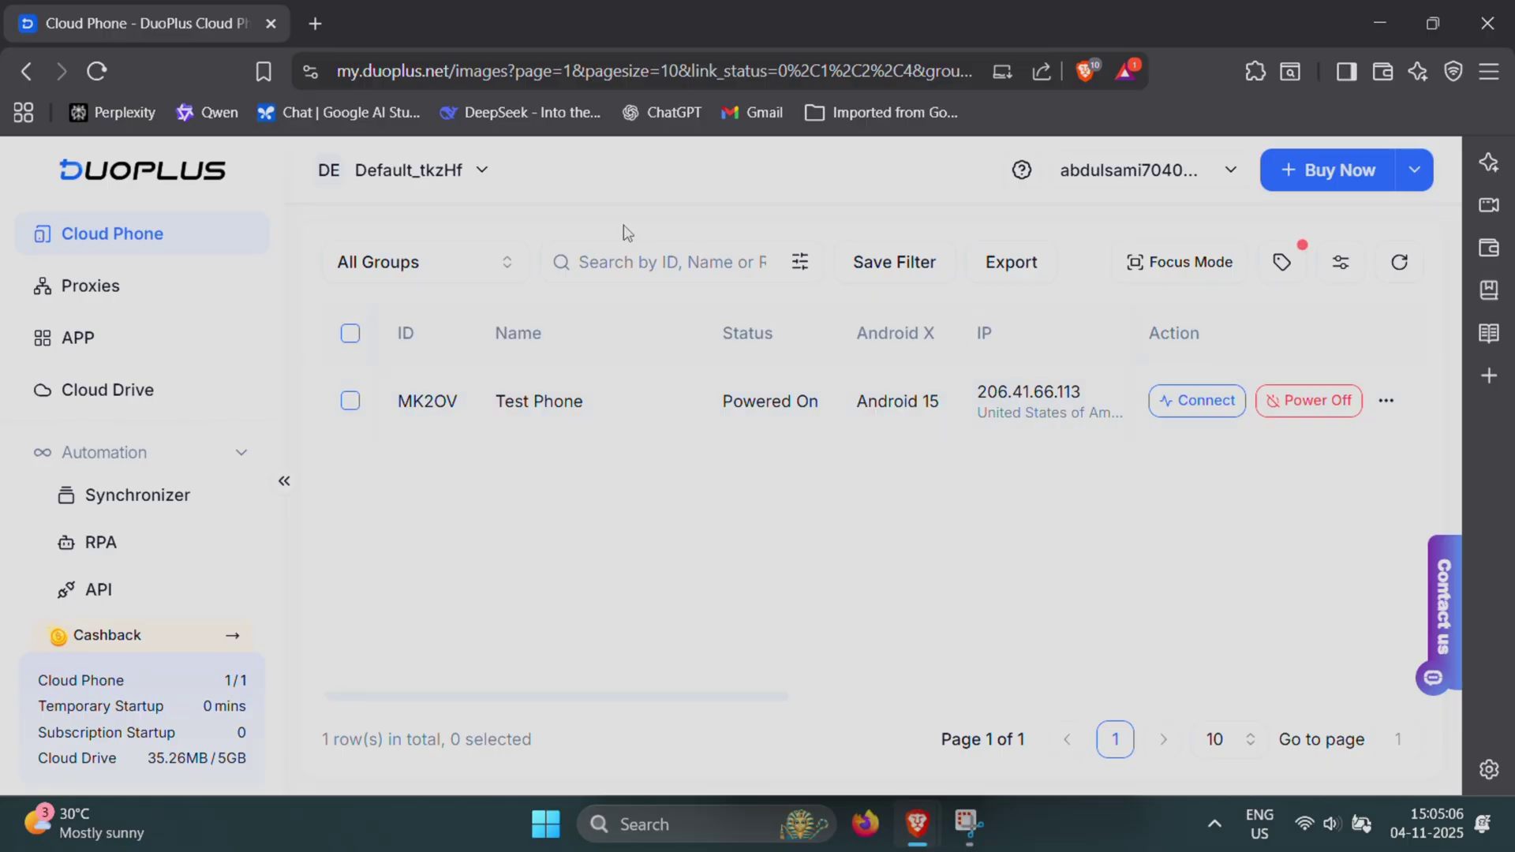
Open the Proxies list and highlight the first proxy's outbound IP
click(164, 298)
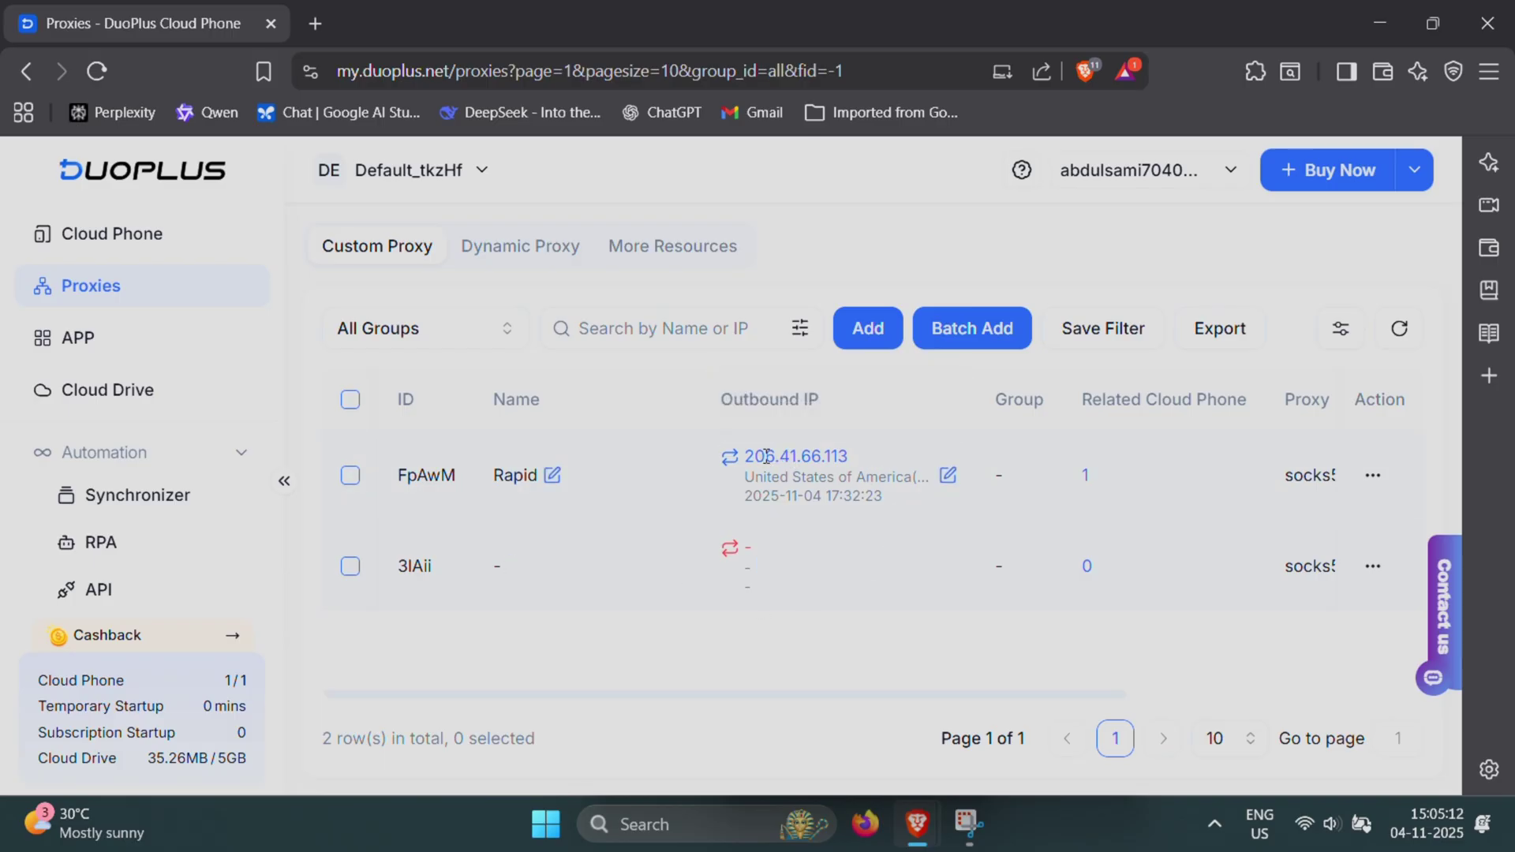
drag(760, 456, 860, 462)
click(610, 489)
scroll(1030, 556, right, 5)
scroll(1025, 552, left, 5)
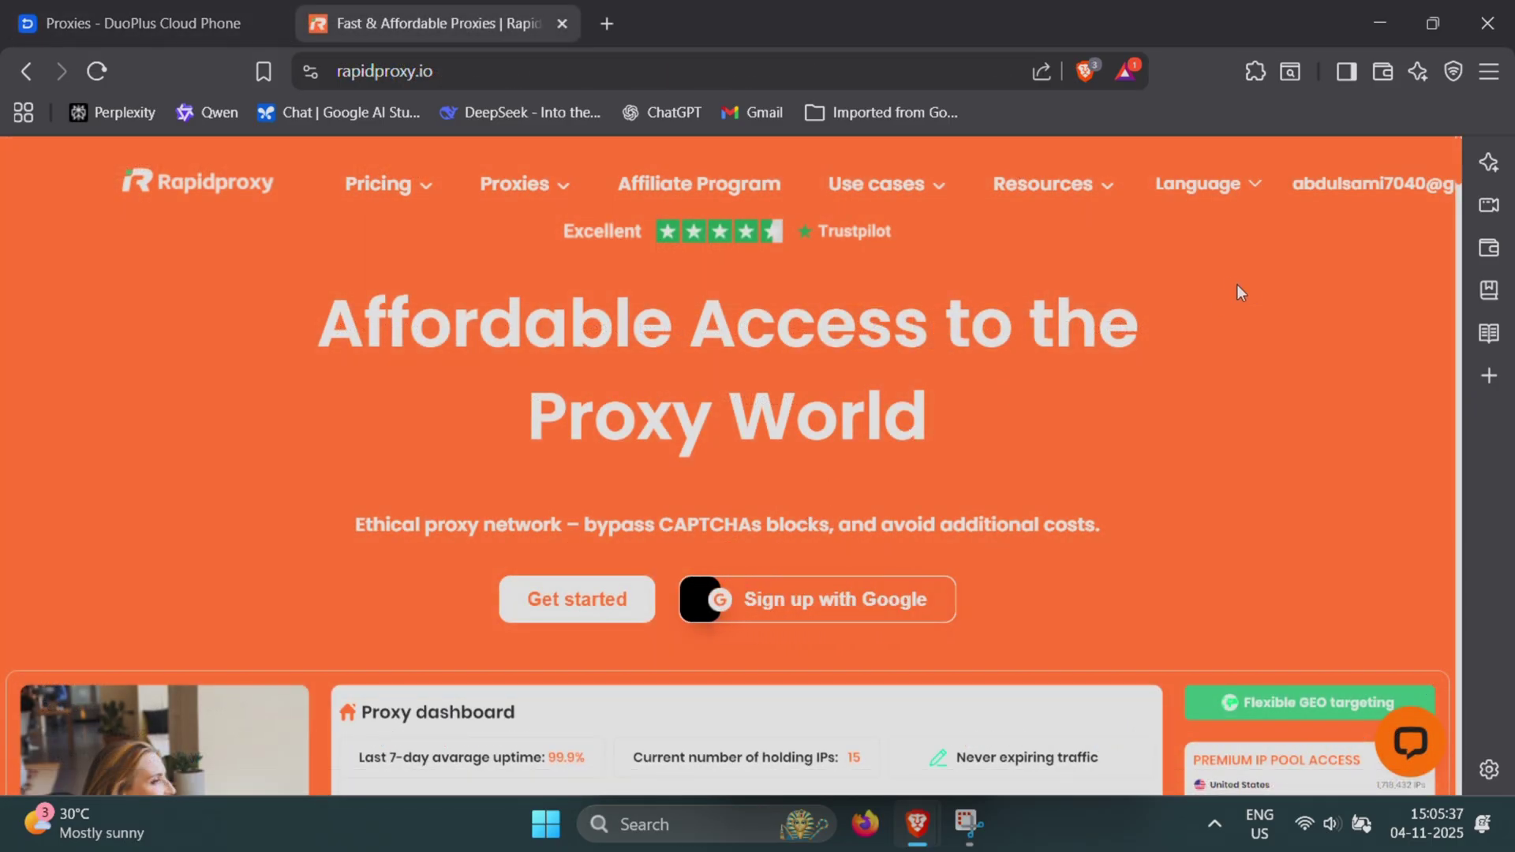
Order one US static residential IP and view 206.41.66.113:3000 in IP Management
mouse_move(391, 180)
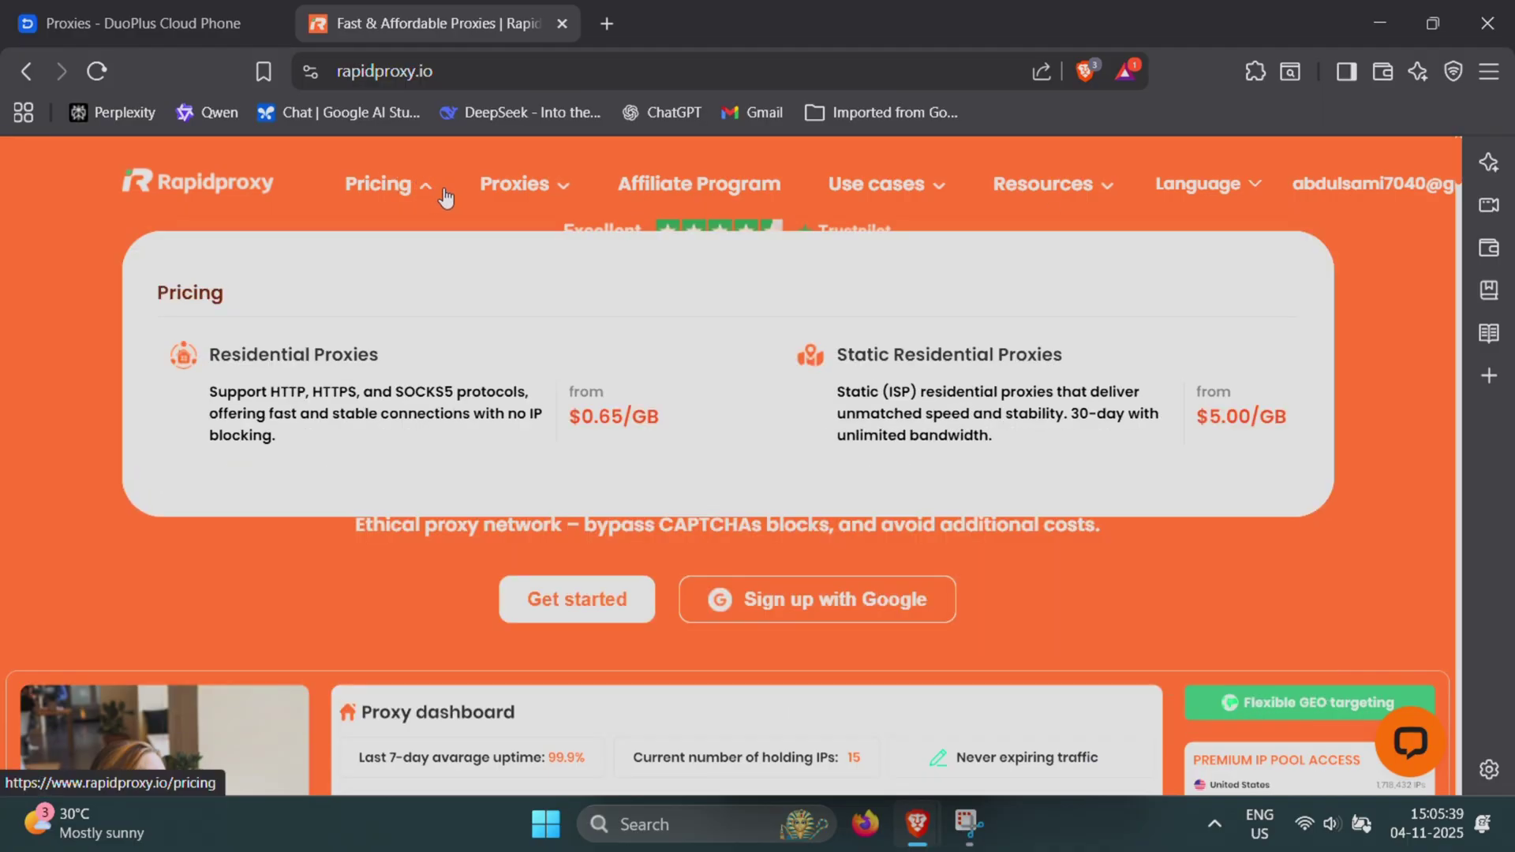
mouse_move(518, 188)
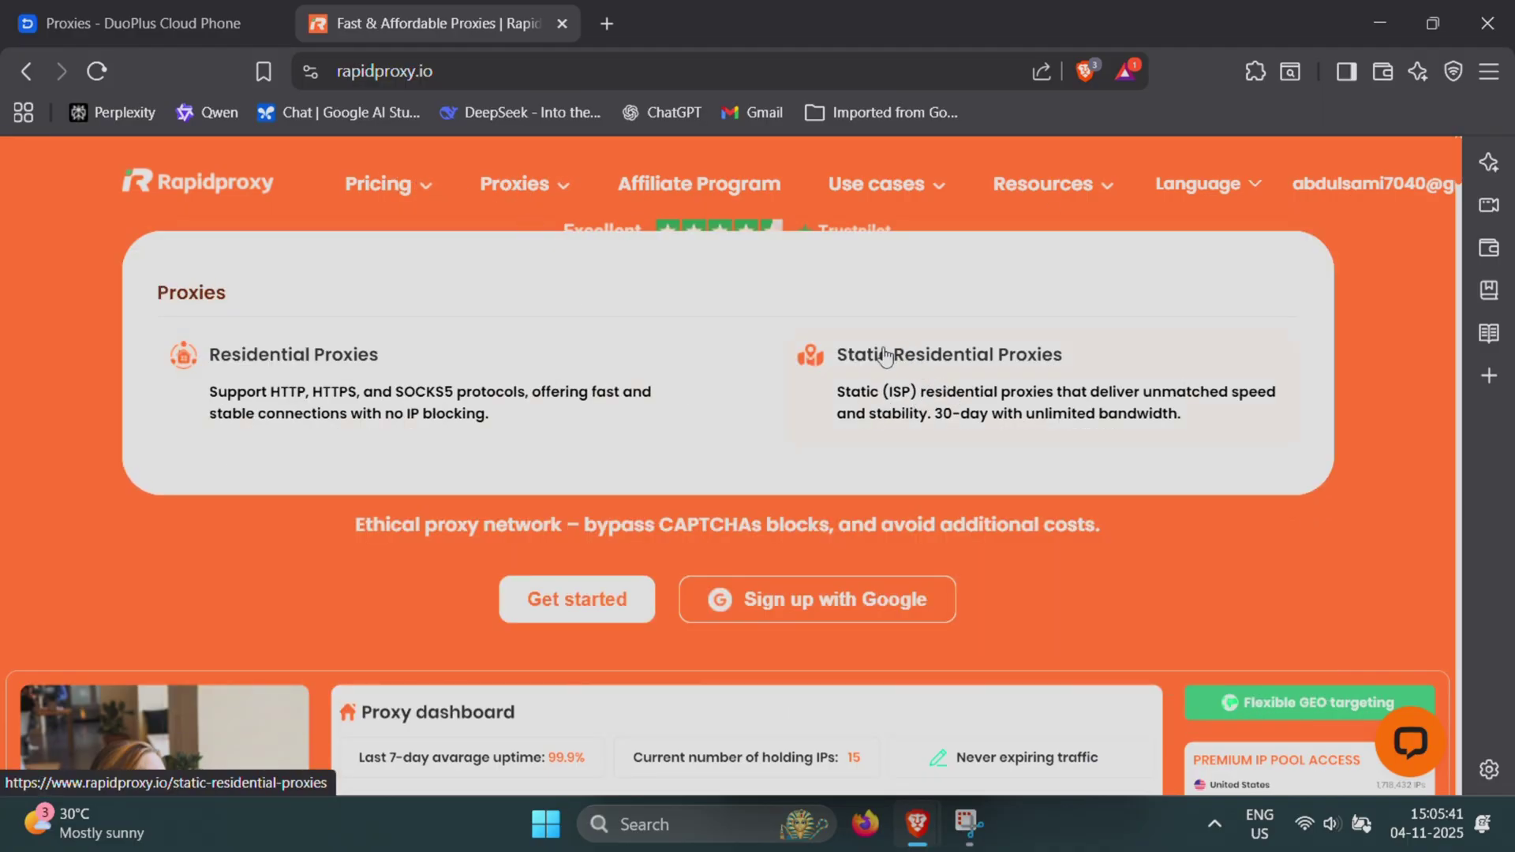
click(947, 402)
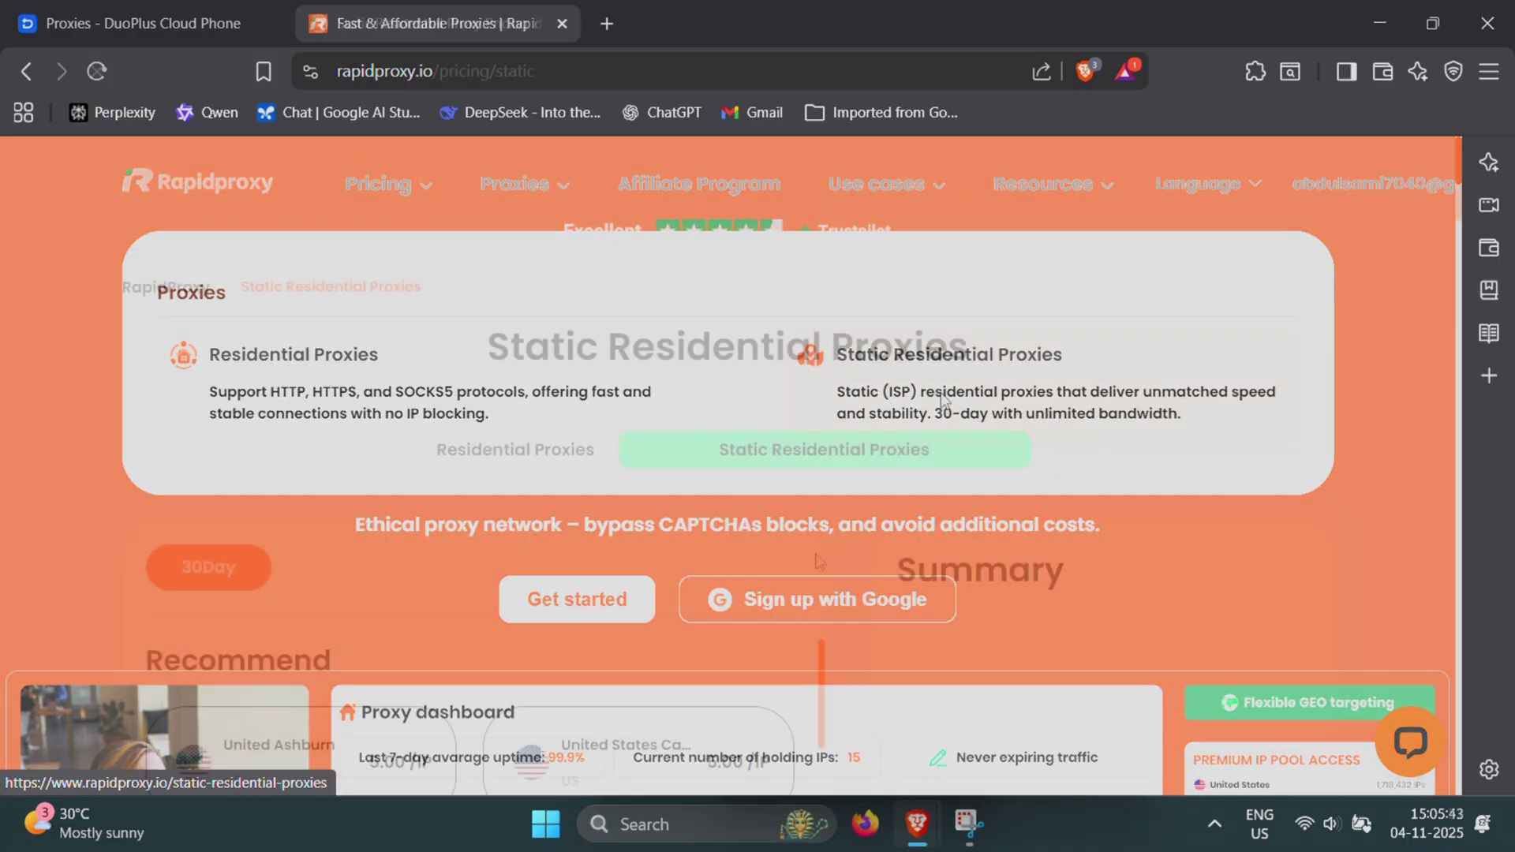
scroll(826, 395, down, 3)
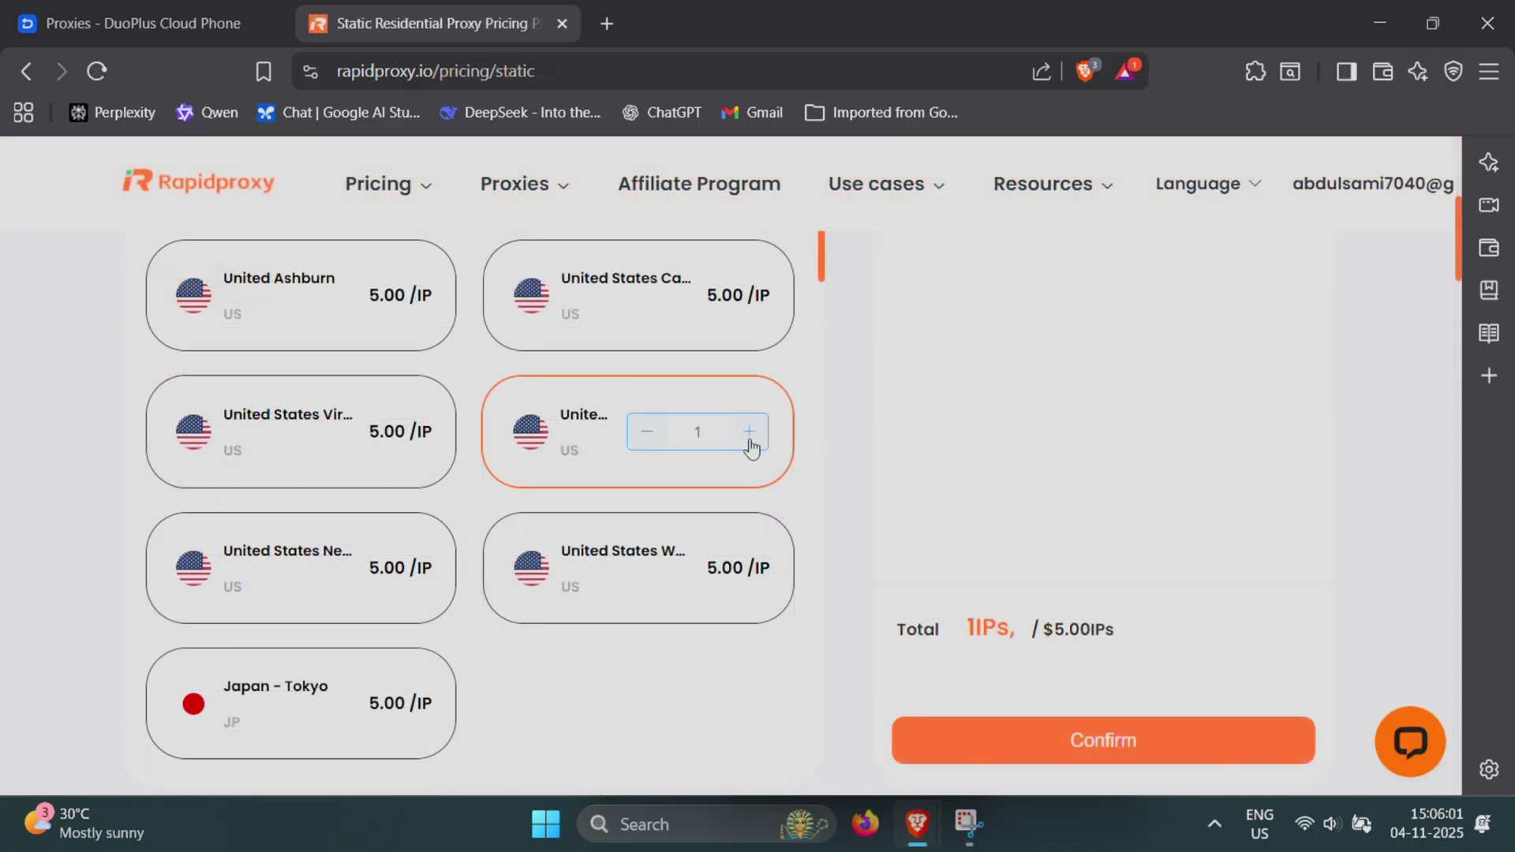
click(1082, 743)
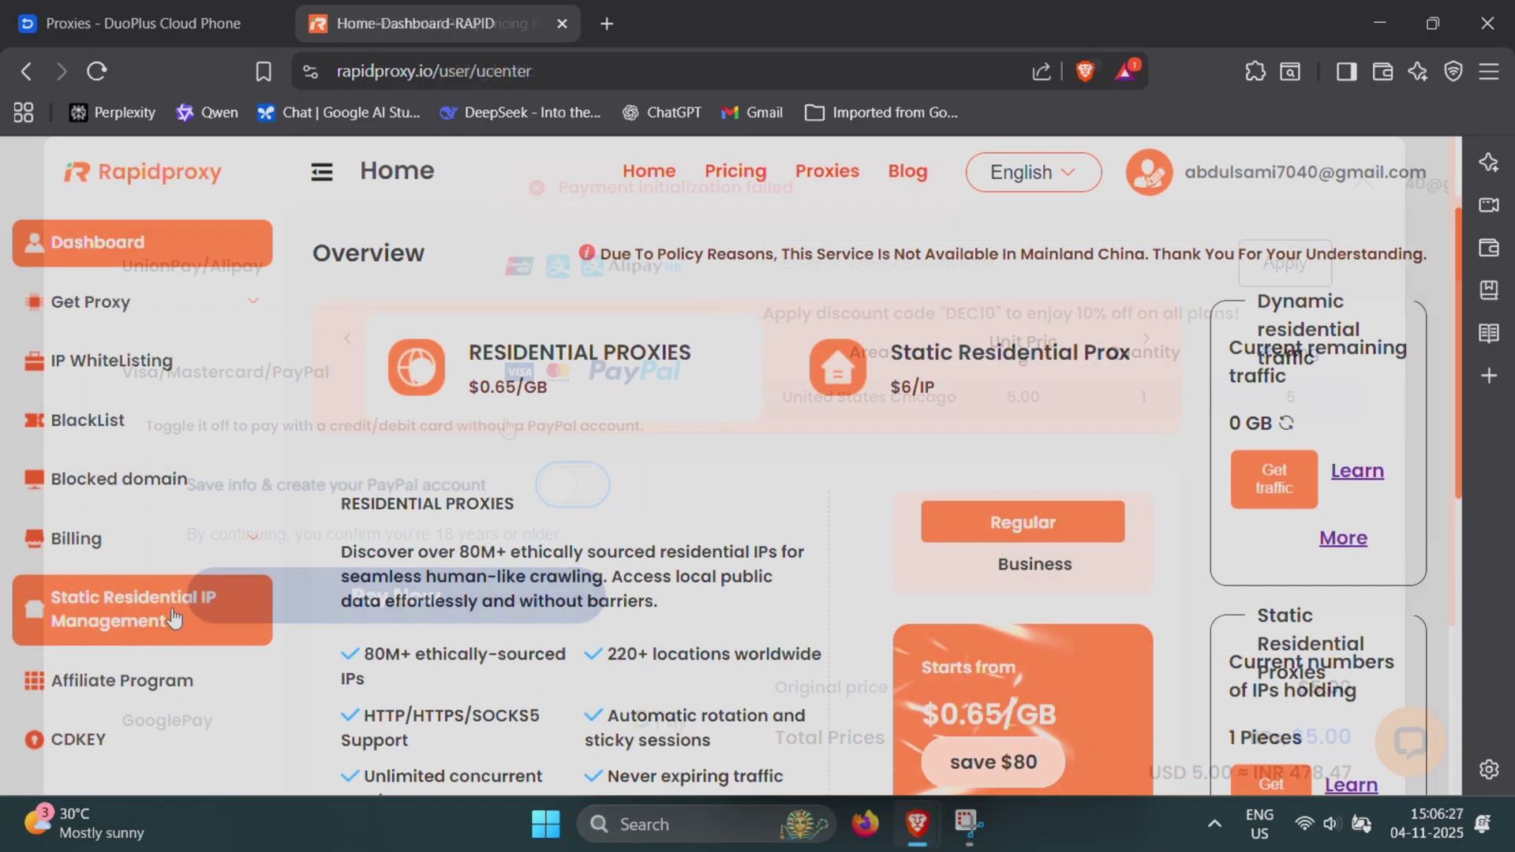
click(139, 619)
scroll(742, 734, down, 2)
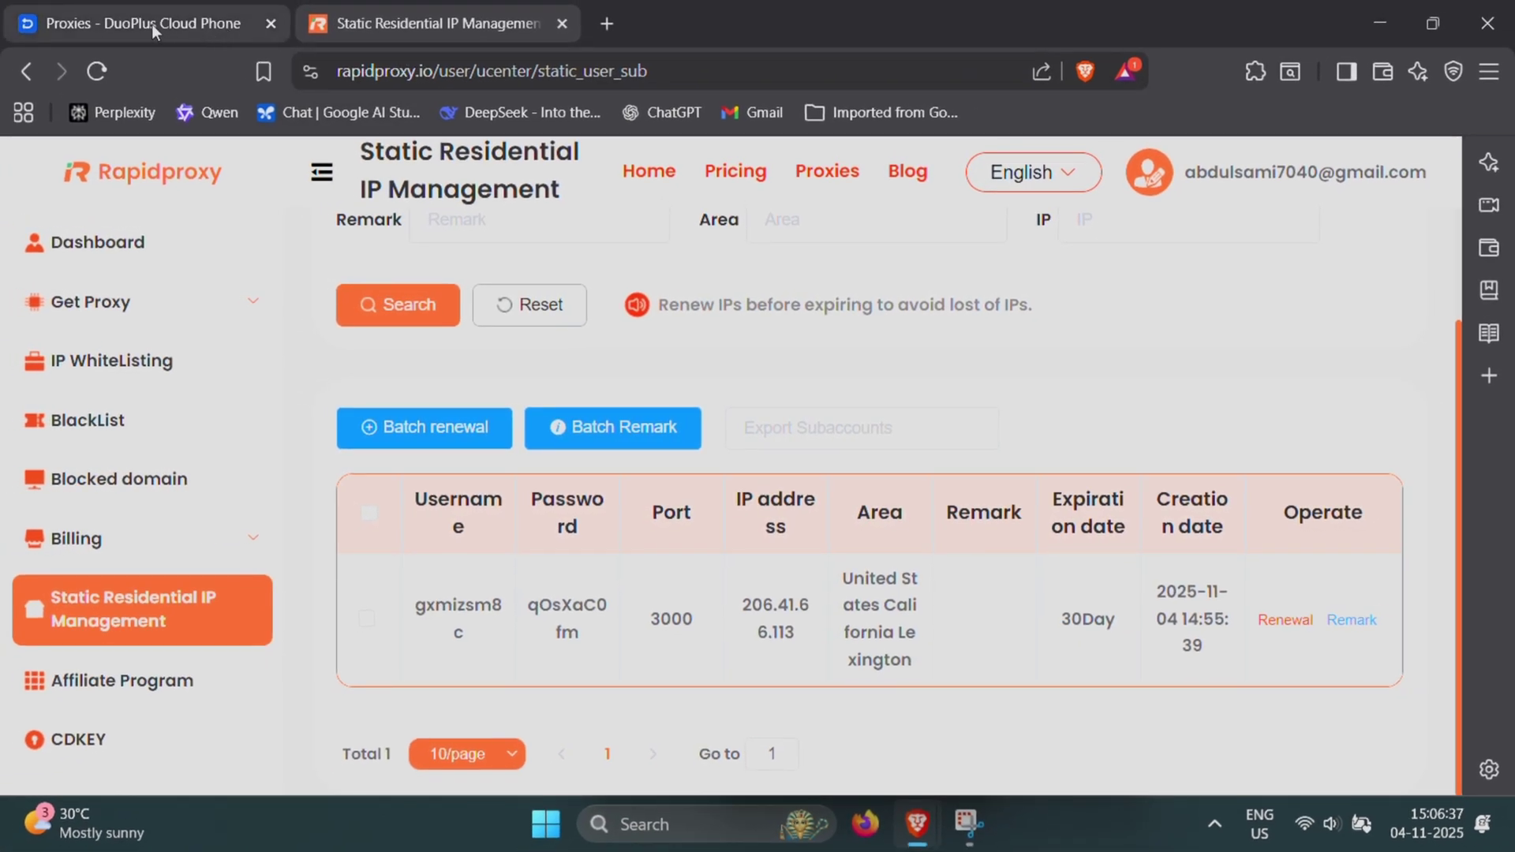
Add a proxy at 206.41.66.113 port 3000 from the suggestions, then check and save it
click(151, 23)
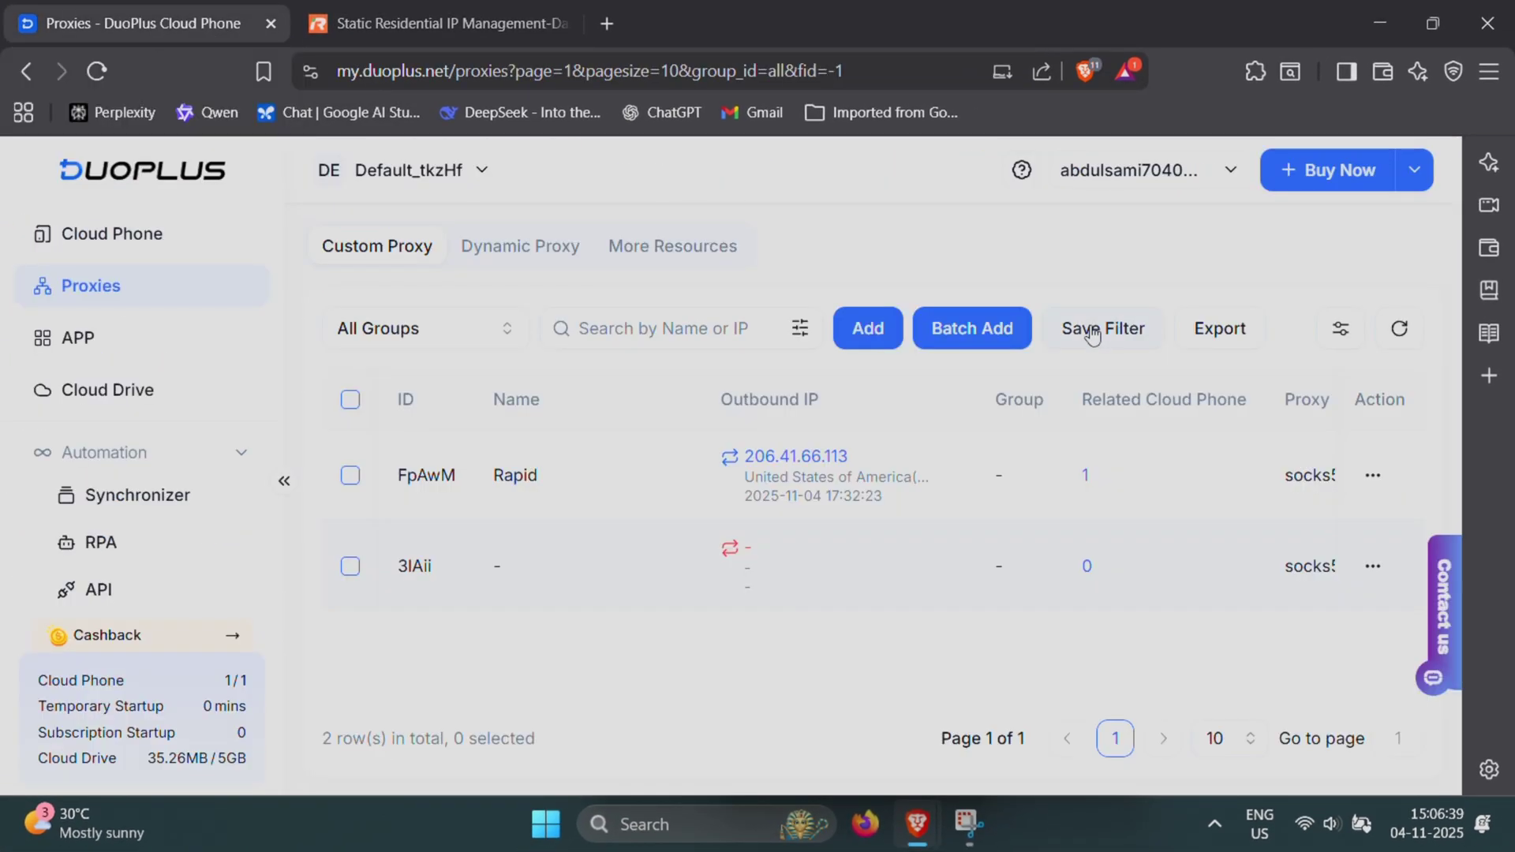
click(867, 328)
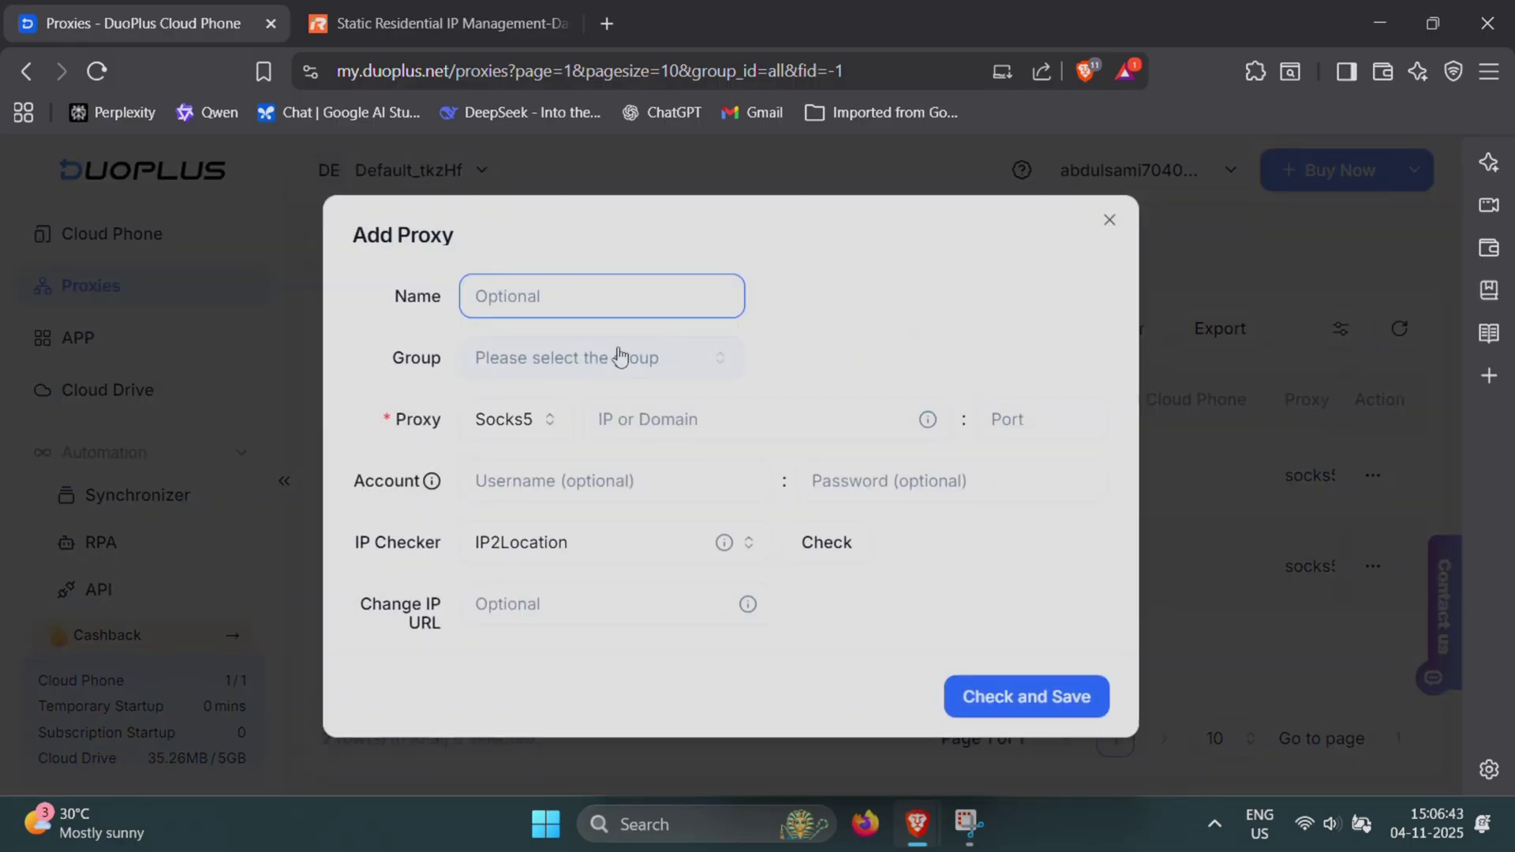
click(557, 362)
click(534, 365)
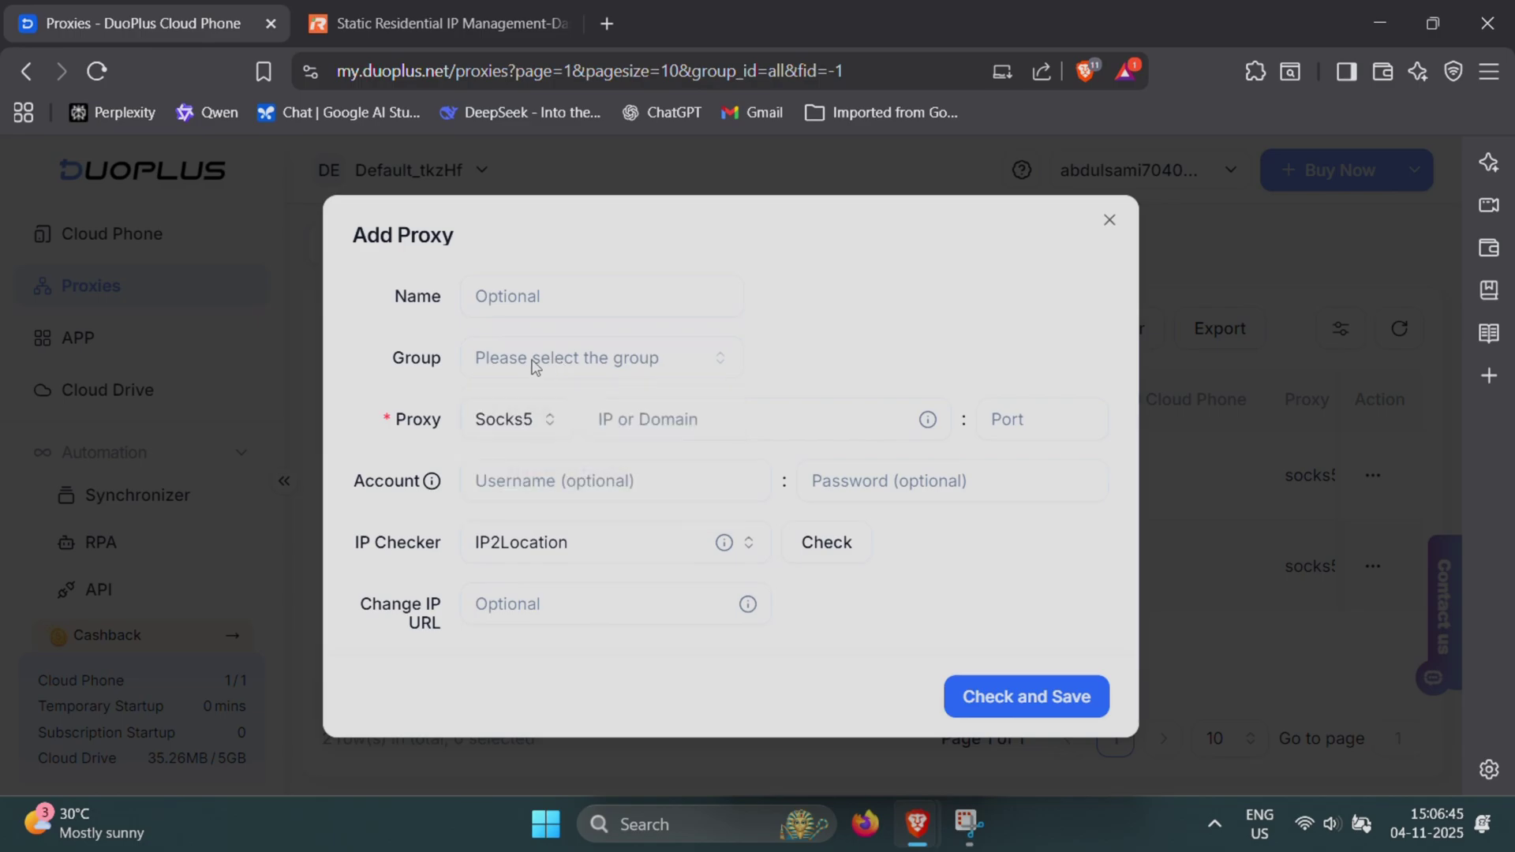
click(695, 426)
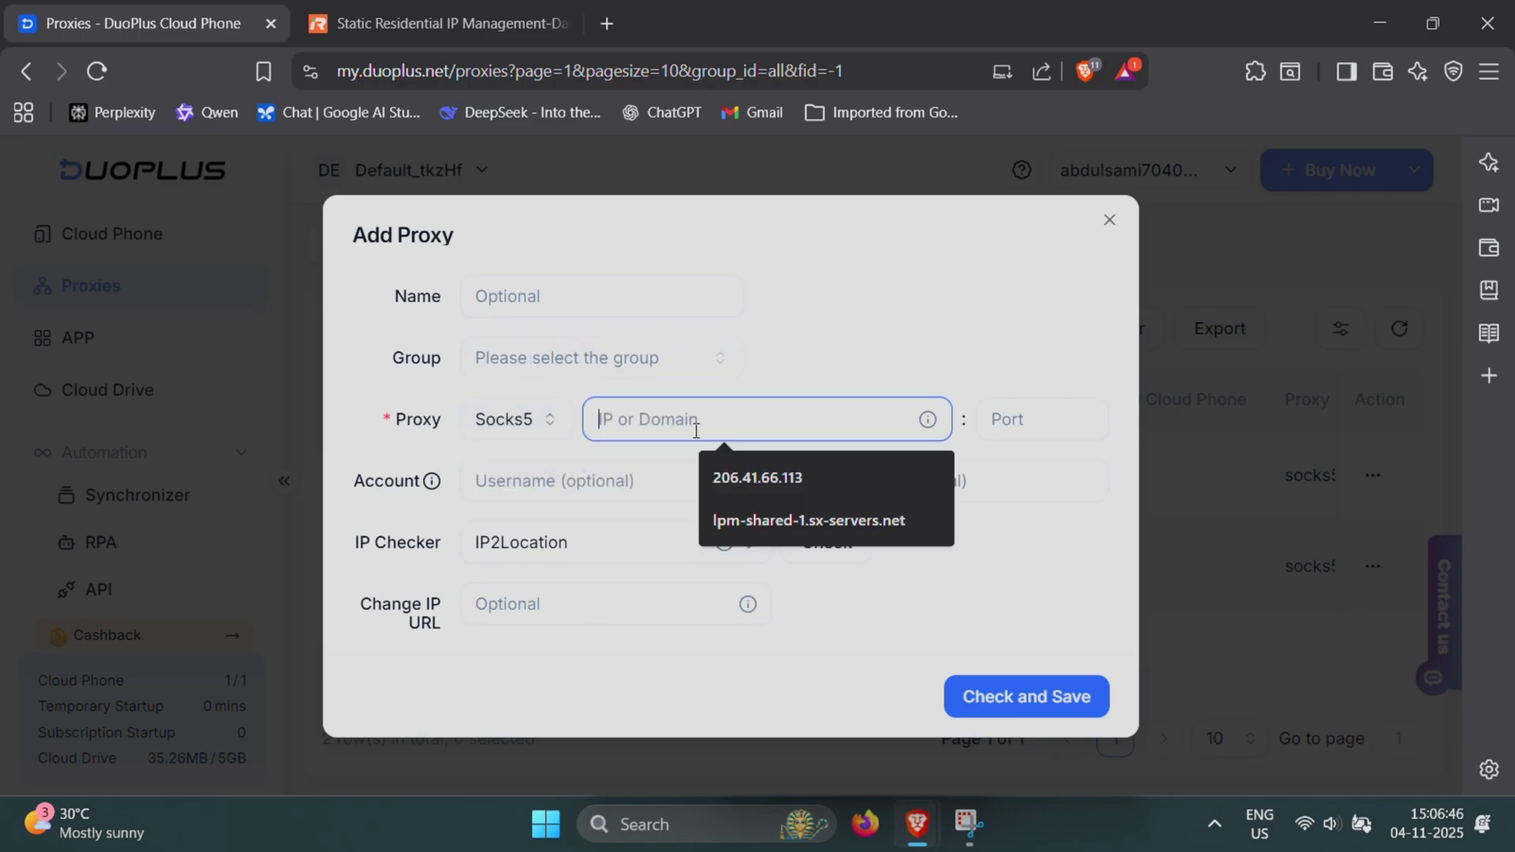
click(757, 478)
click(1024, 698)
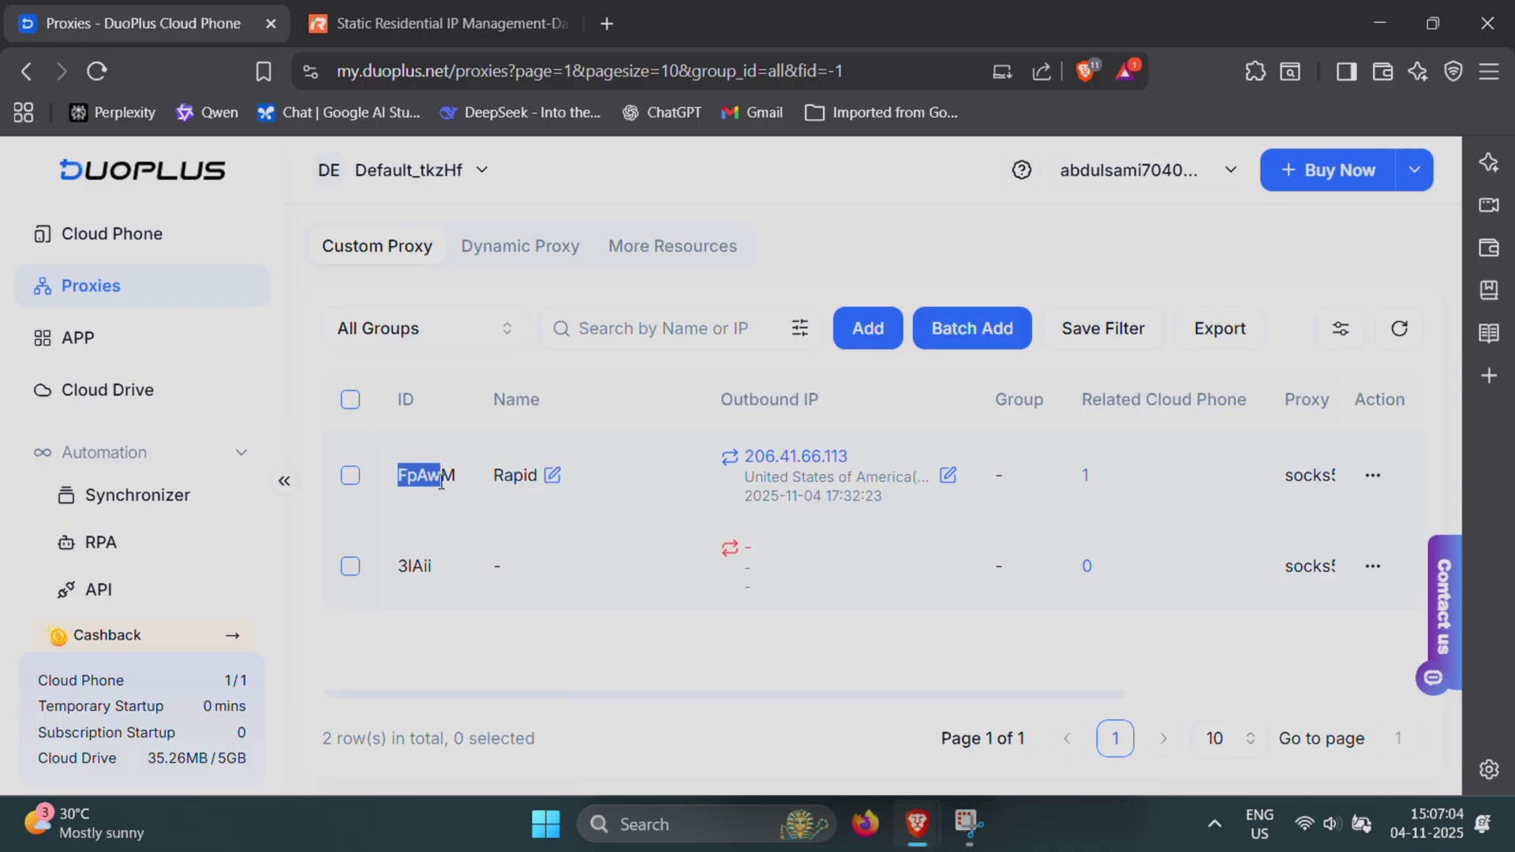
Highlight the new Rapid proxy's ID and name, then go to the cloud phone list
drag(440, 481, 558, 483)
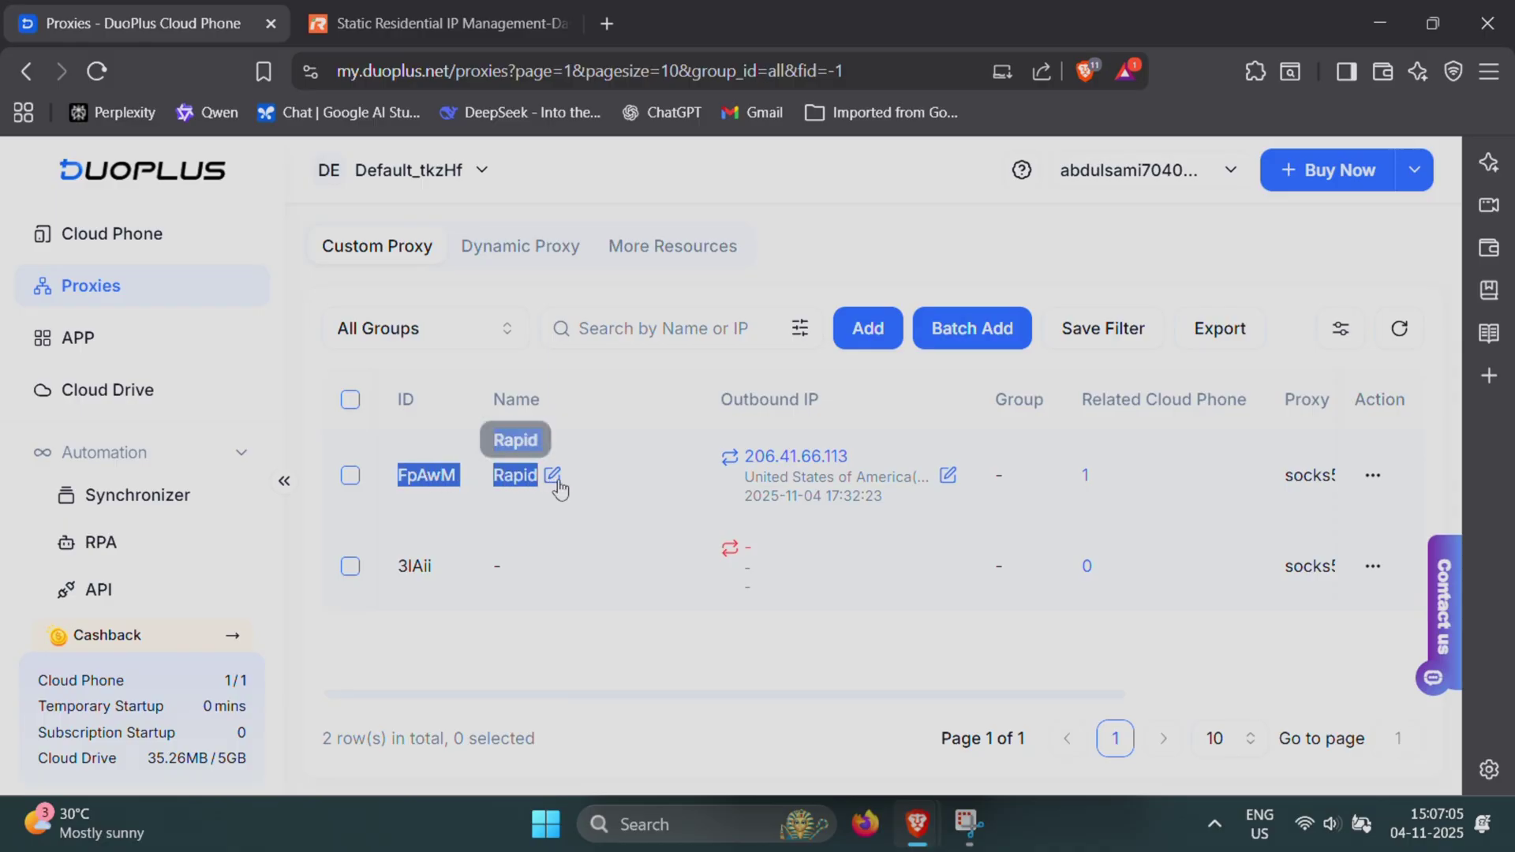
click(642, 482)
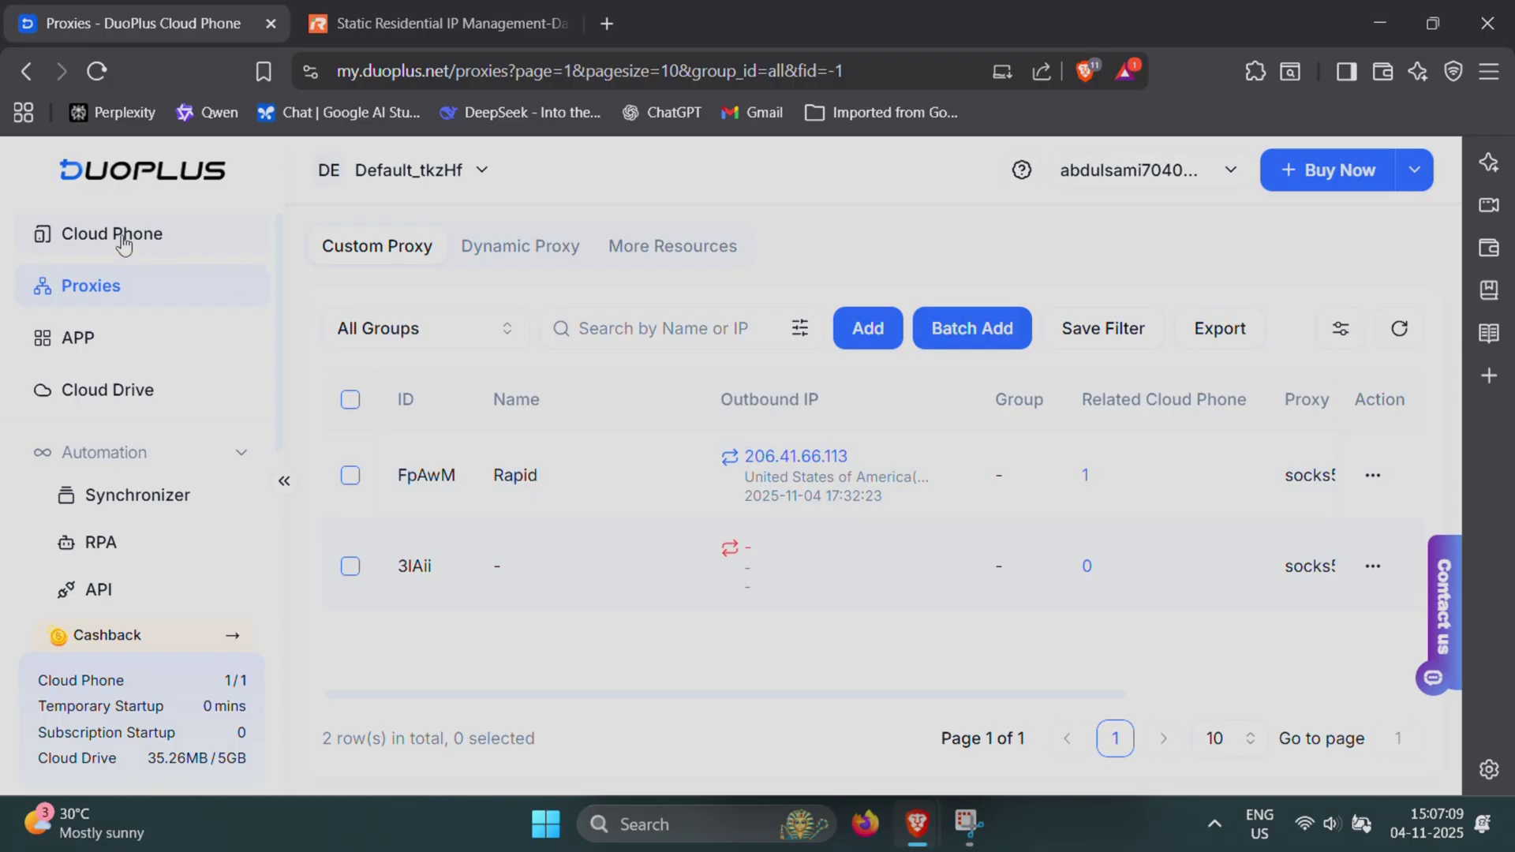
click(159, 241)
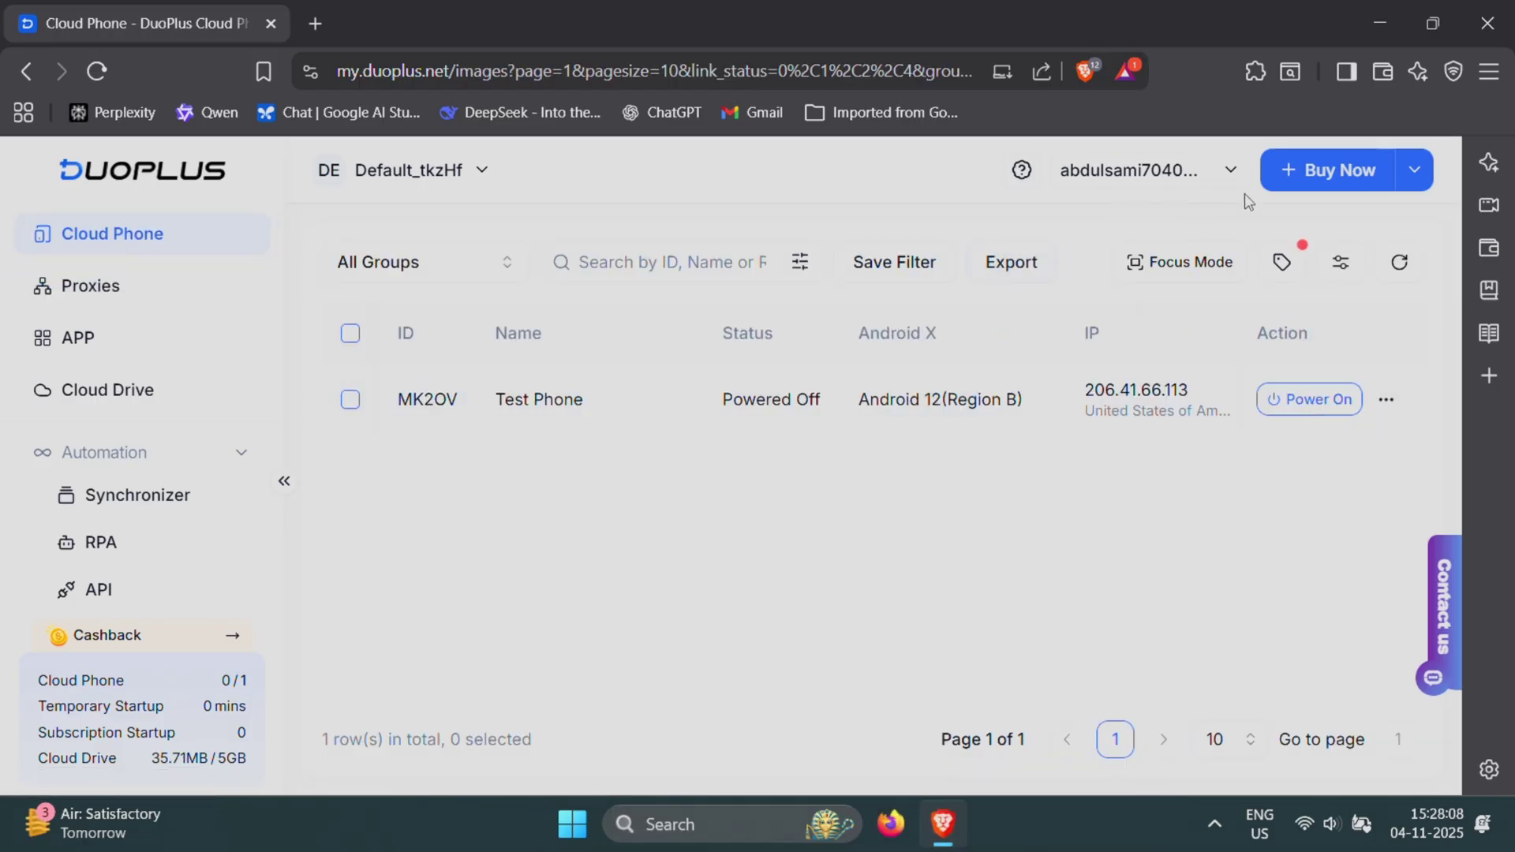
Buy three Android 15 cloud phones on the 7-day plan for $2.40
mouse_move(1312, 172)
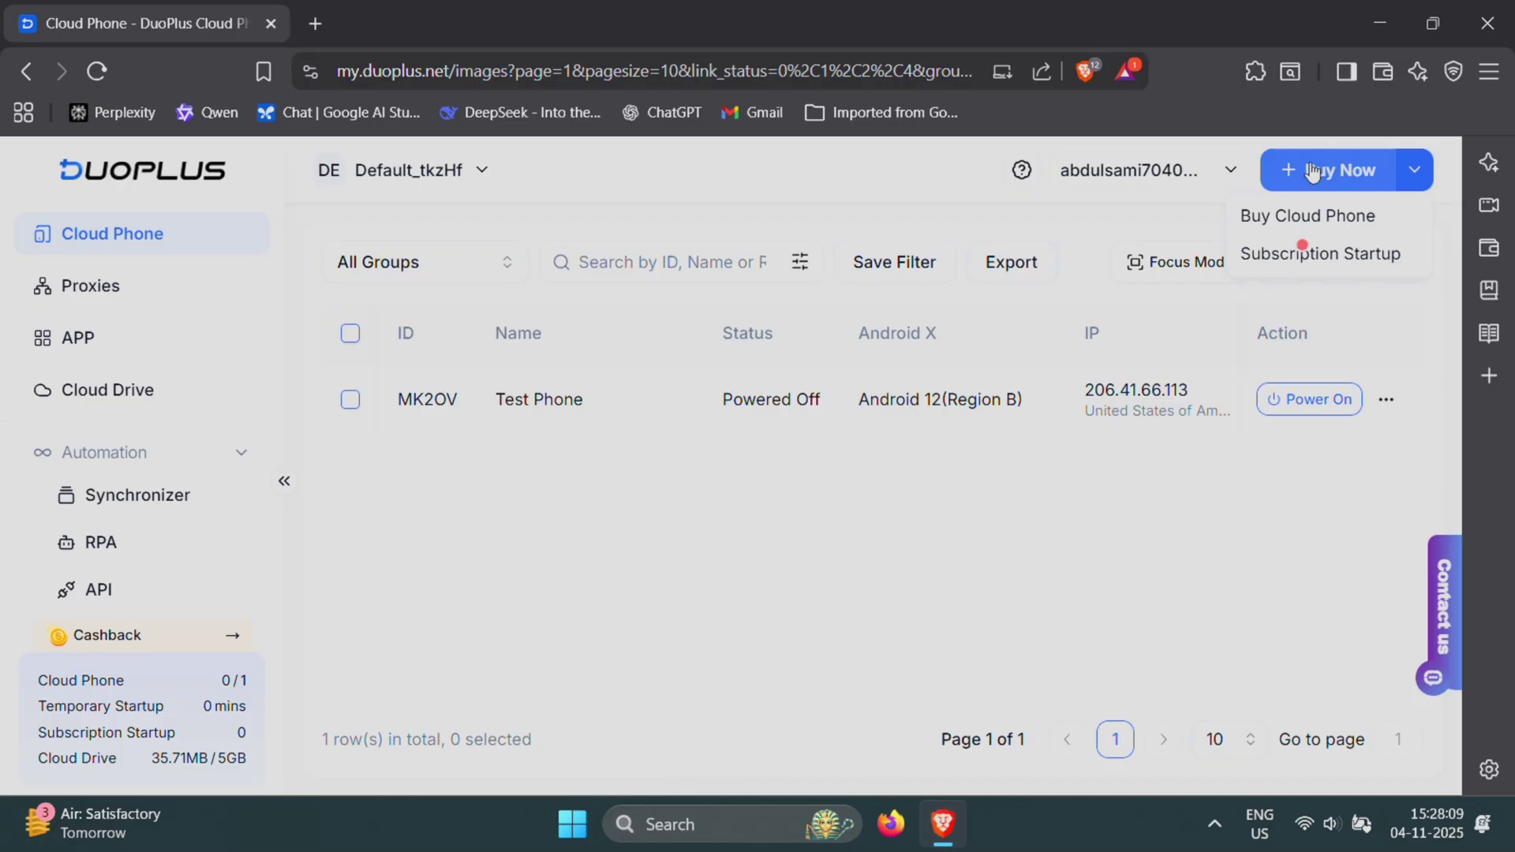
click(1351, 224)
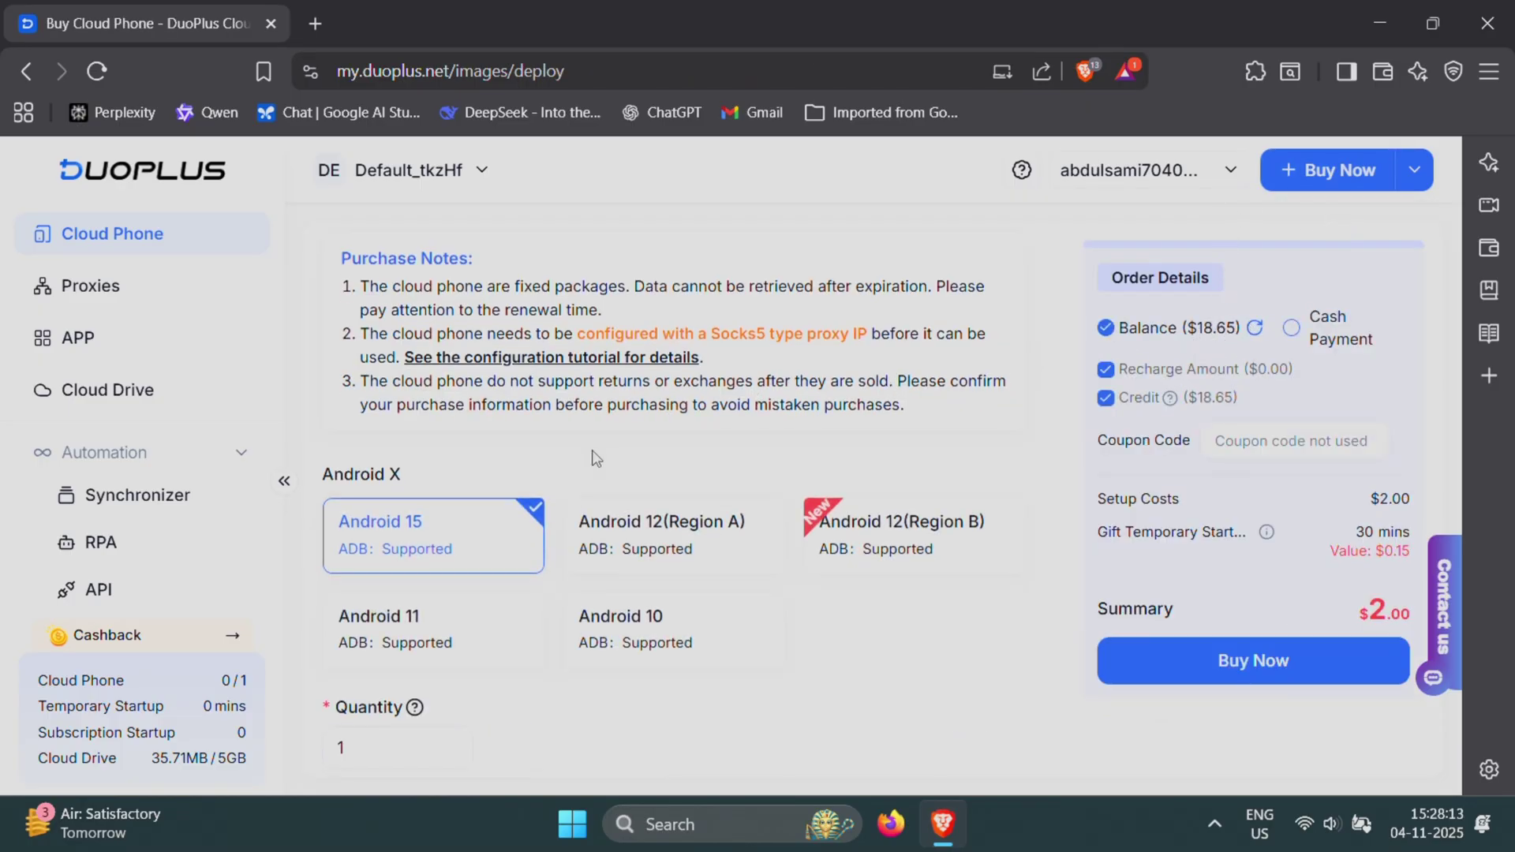
scroll(595, 457, down, 3)
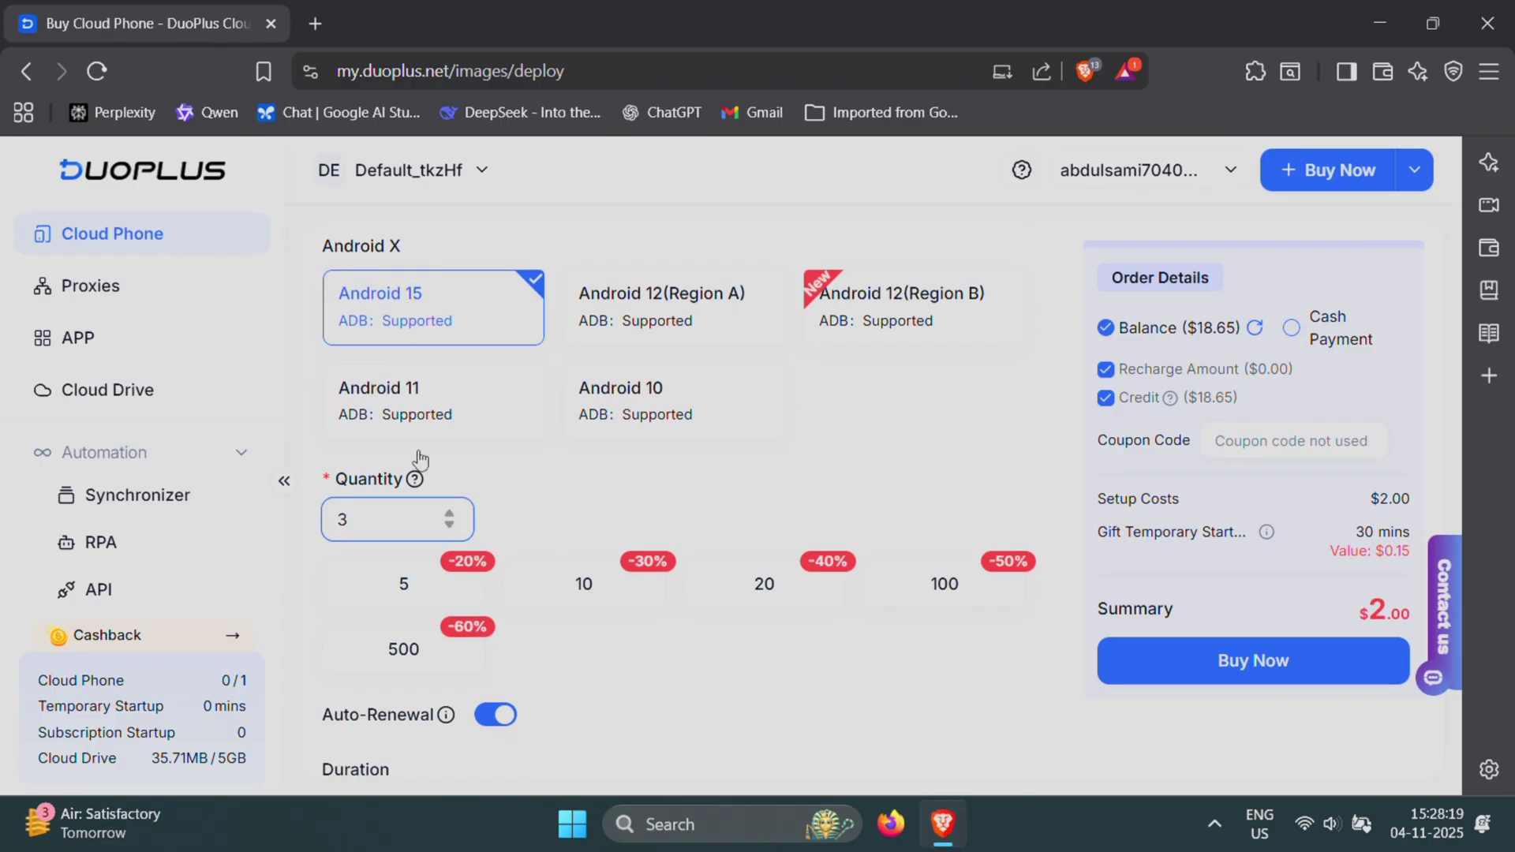
scroll(580, 543, down, 4)
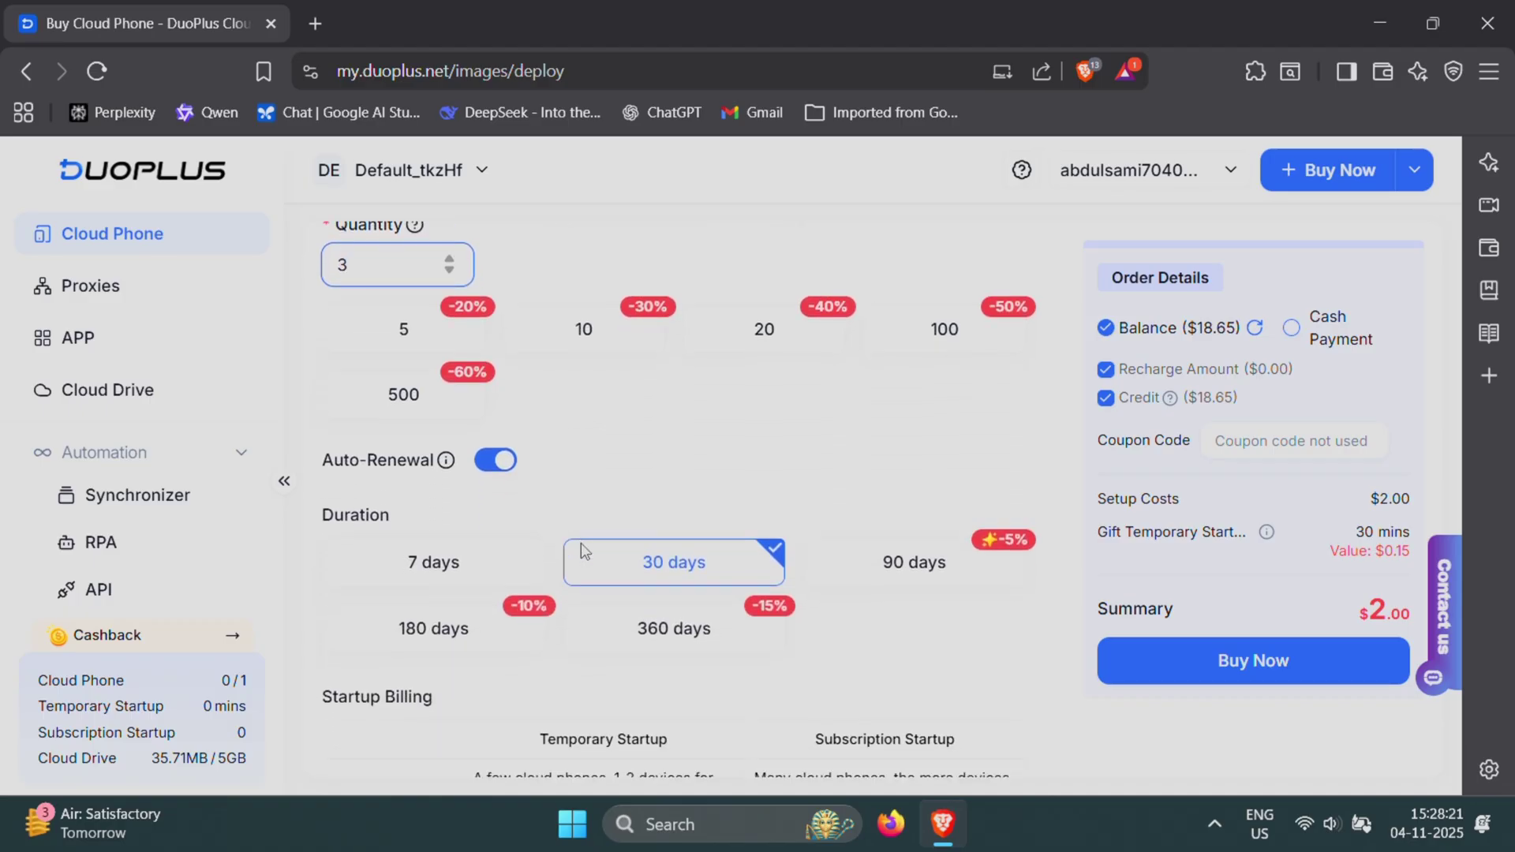
click(470, 501)
scroll(483, 473, up, 3)
scroll(484, 474, down, 4)
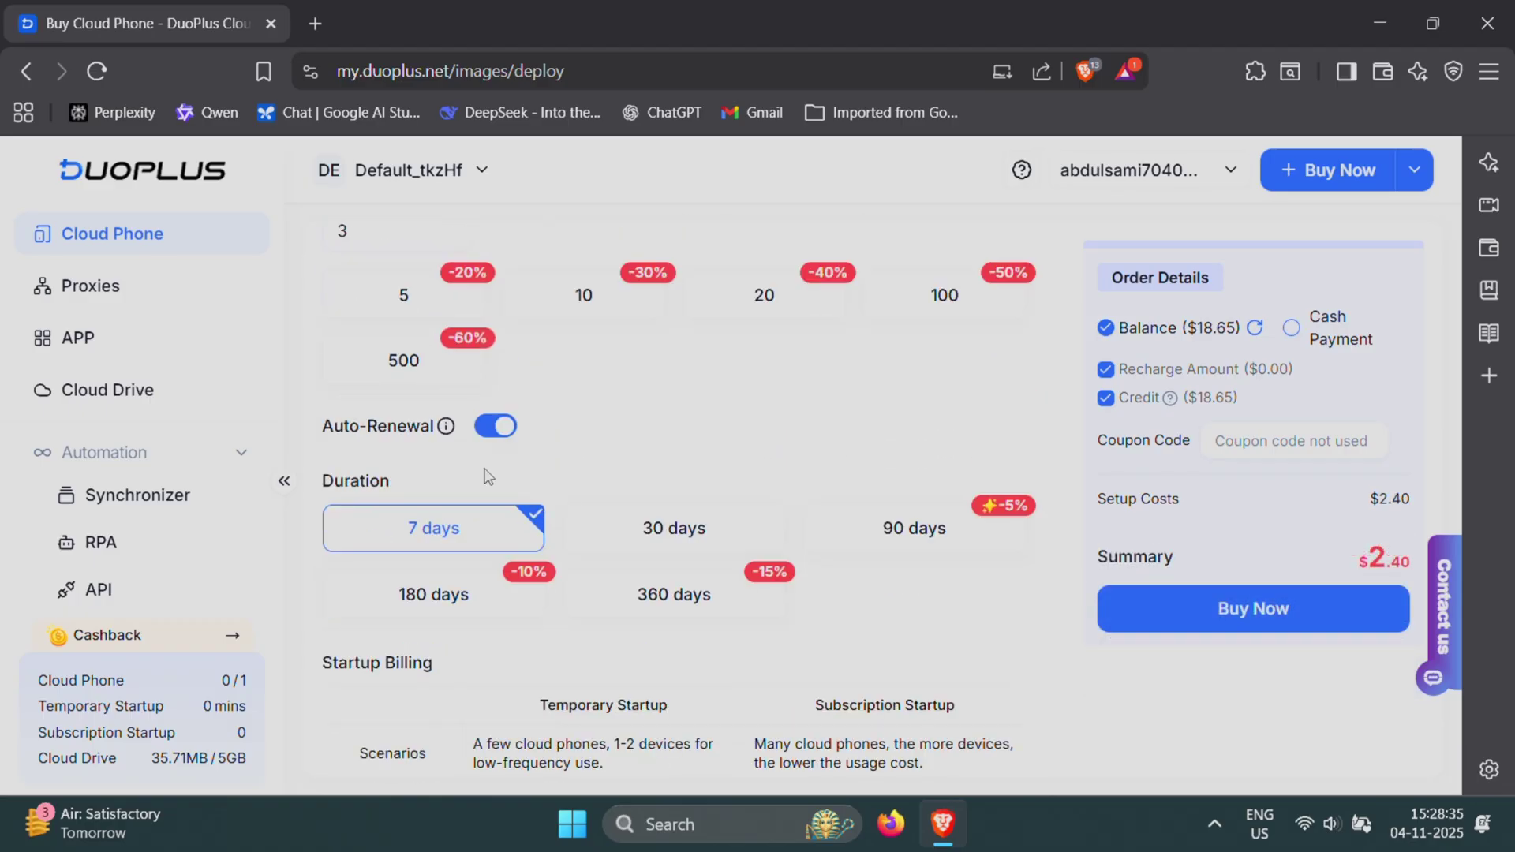
scroll(676, 505, down, 1)
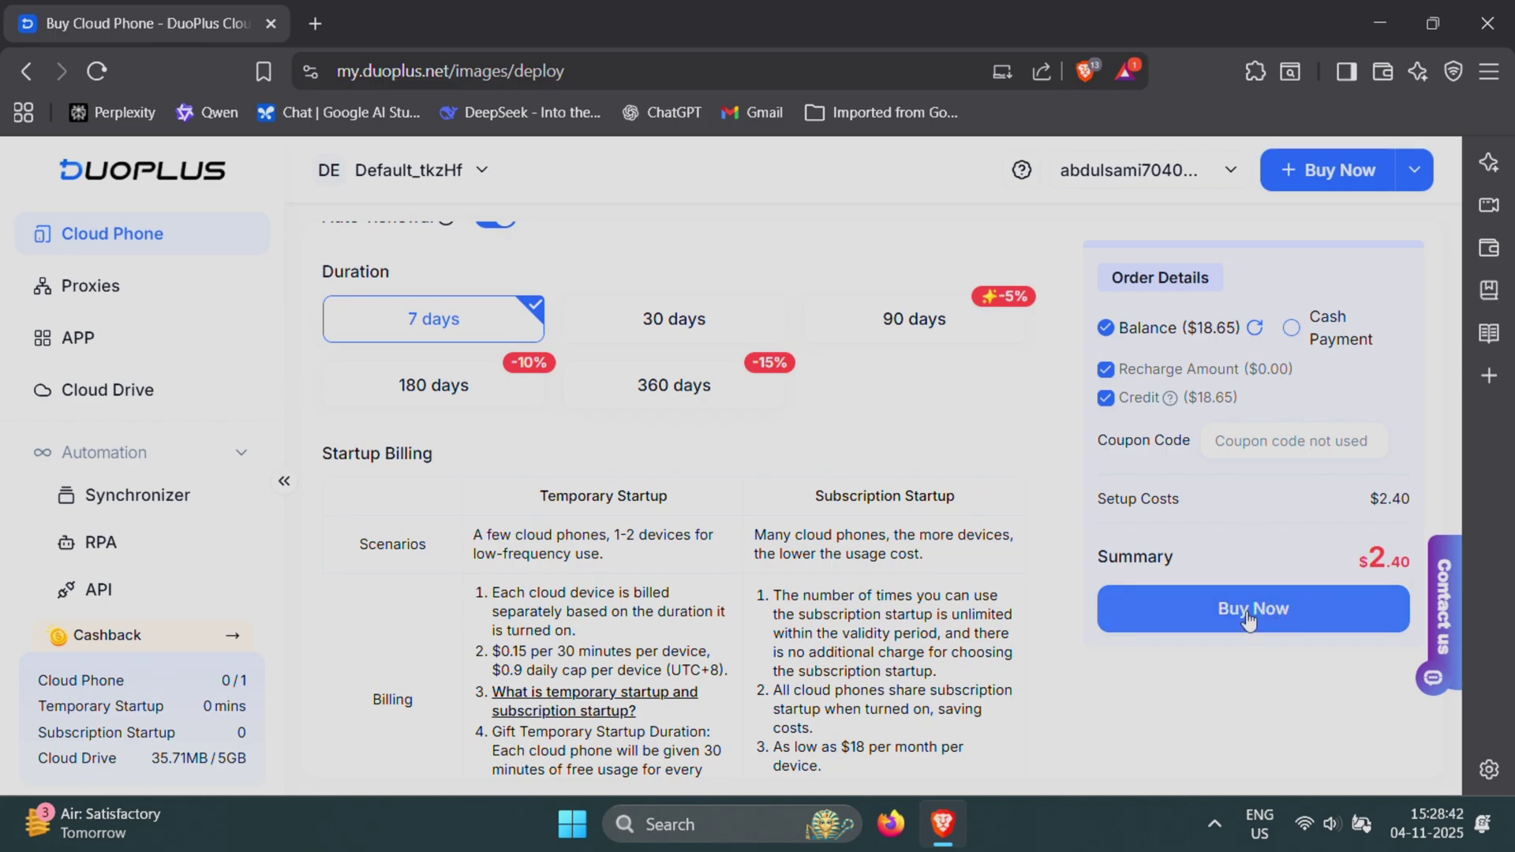
click(1246, 613)
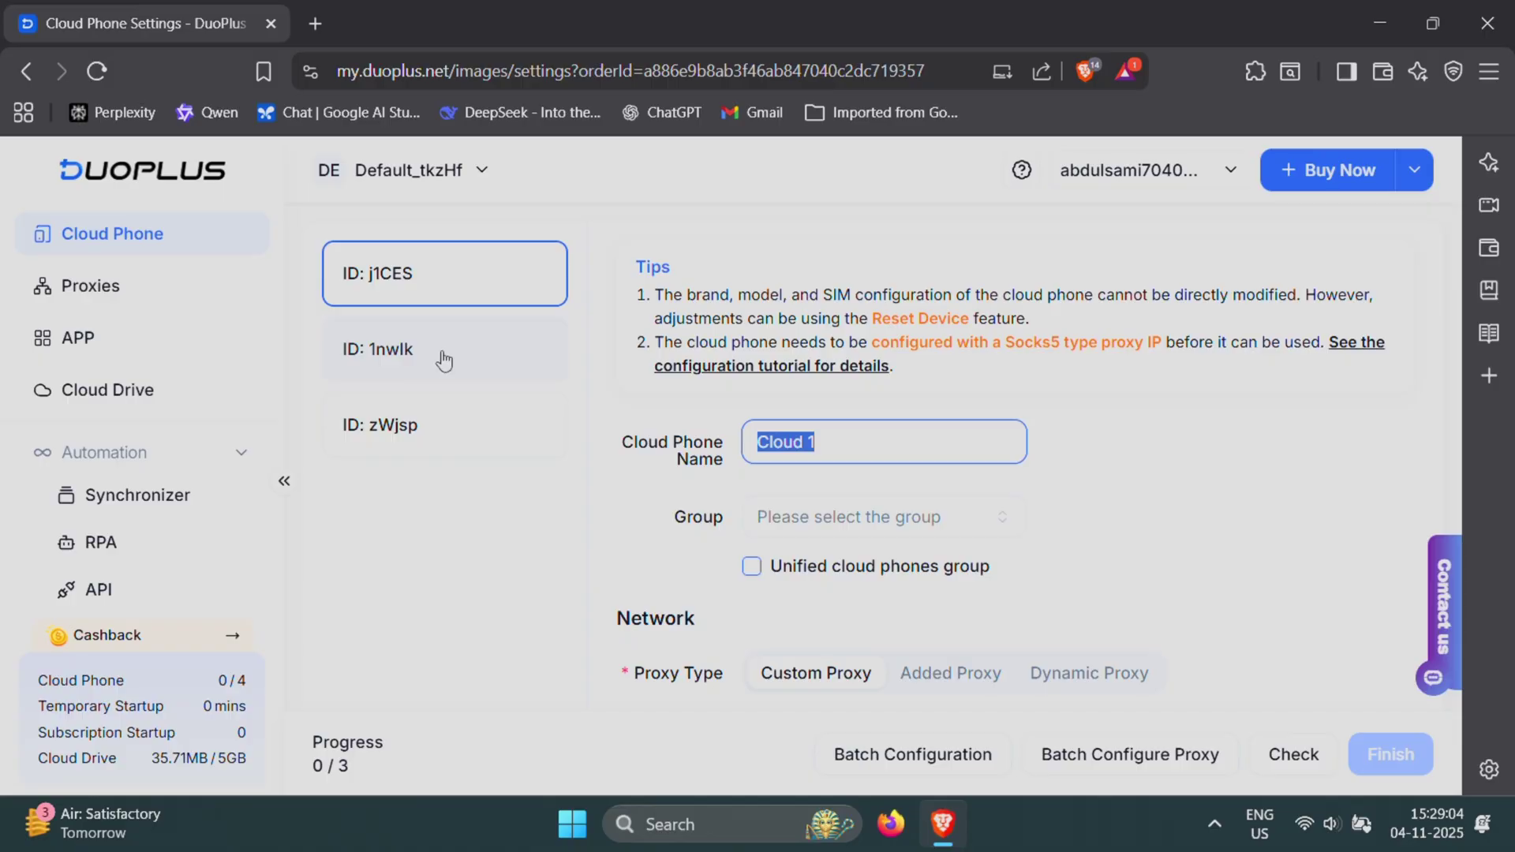
Rename phones 1nwlk and zWjsp to Cloud Phone 2 and Cloud Phone 3
click(444, 359)
click(797, 455)
text(Cloud)
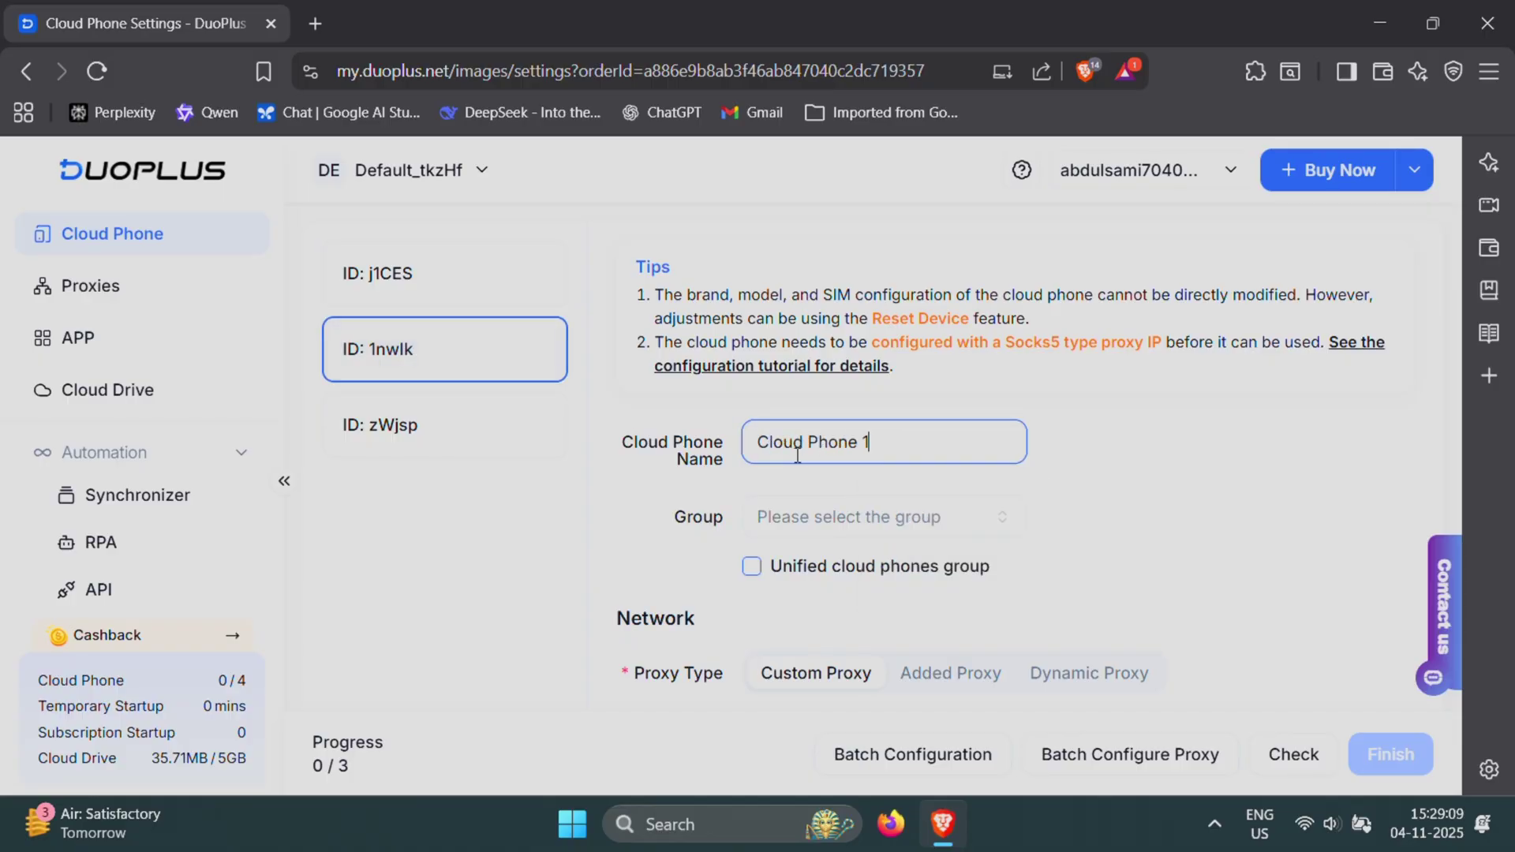
key(BackSpace)
text(2)
key(ctrl+a)
key(ctrl+c)
click(465, 438)
click(819, 453)
key(ctrl+v)
key(BackSpace)
text(3)
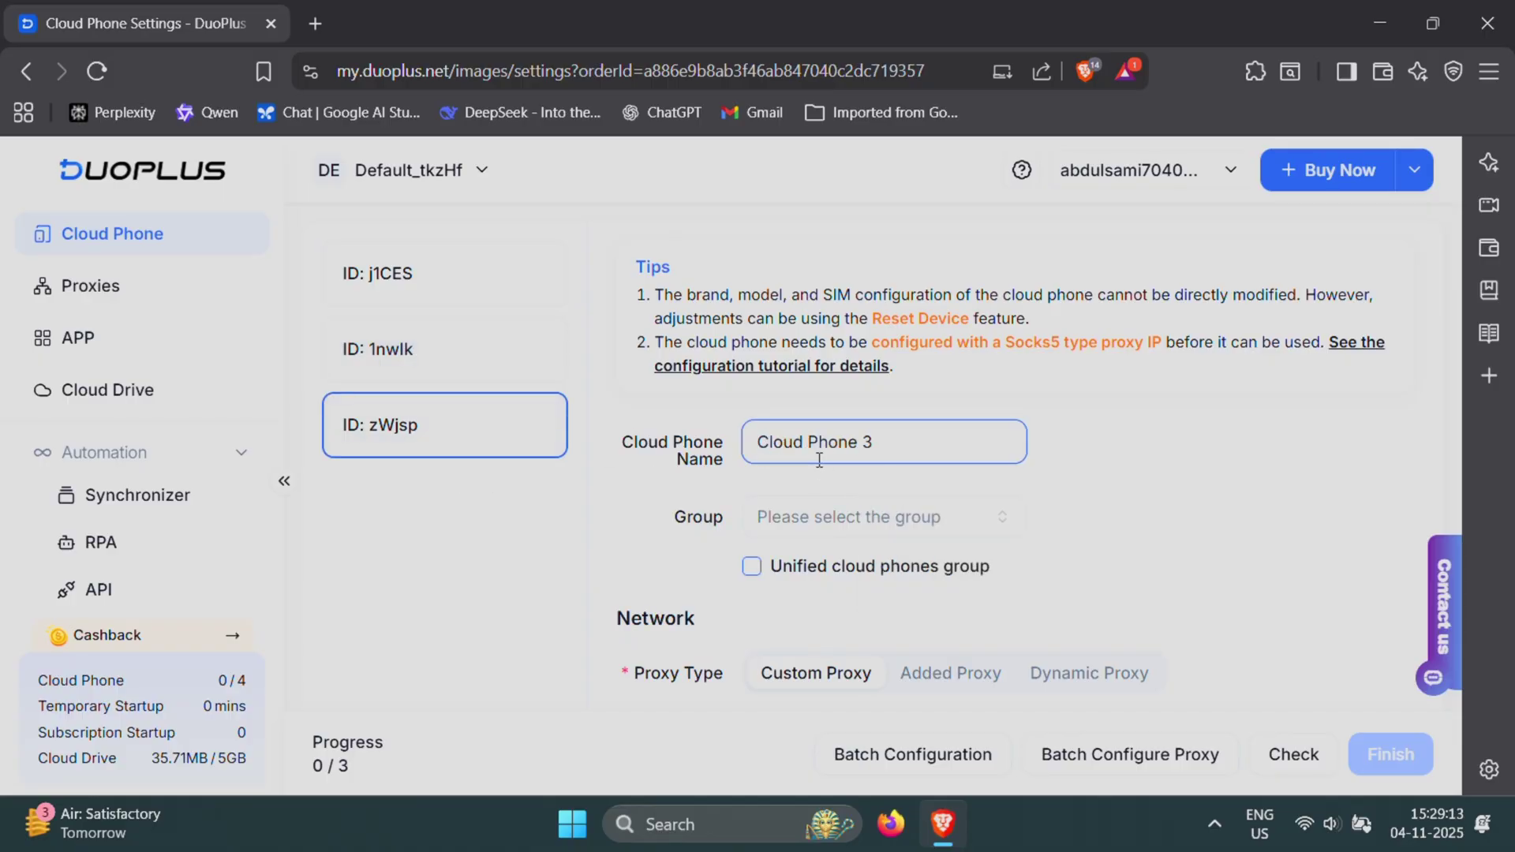
Put the phones in one unified group and assign the socks5 proxy 206.41.66.113:3000
scroll(1060, 564, down, 5)
scroll(1057, 561, up, 5)
click(751, 566)
click(420, 304)
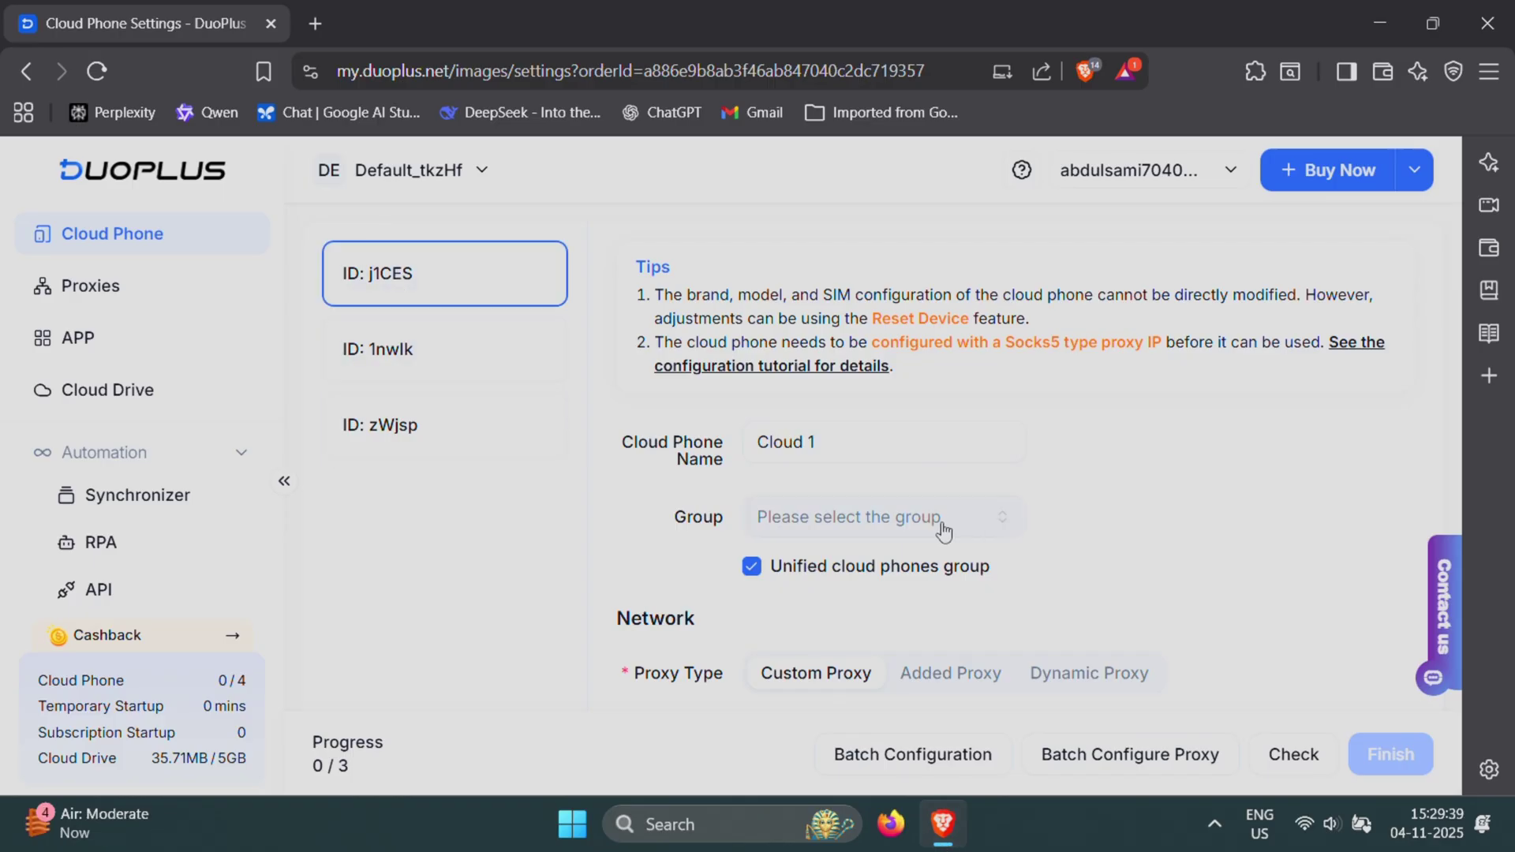
scroll(1176, 621, down, 1)
scroll(1176, 621, down, 2)
click(961, 446)
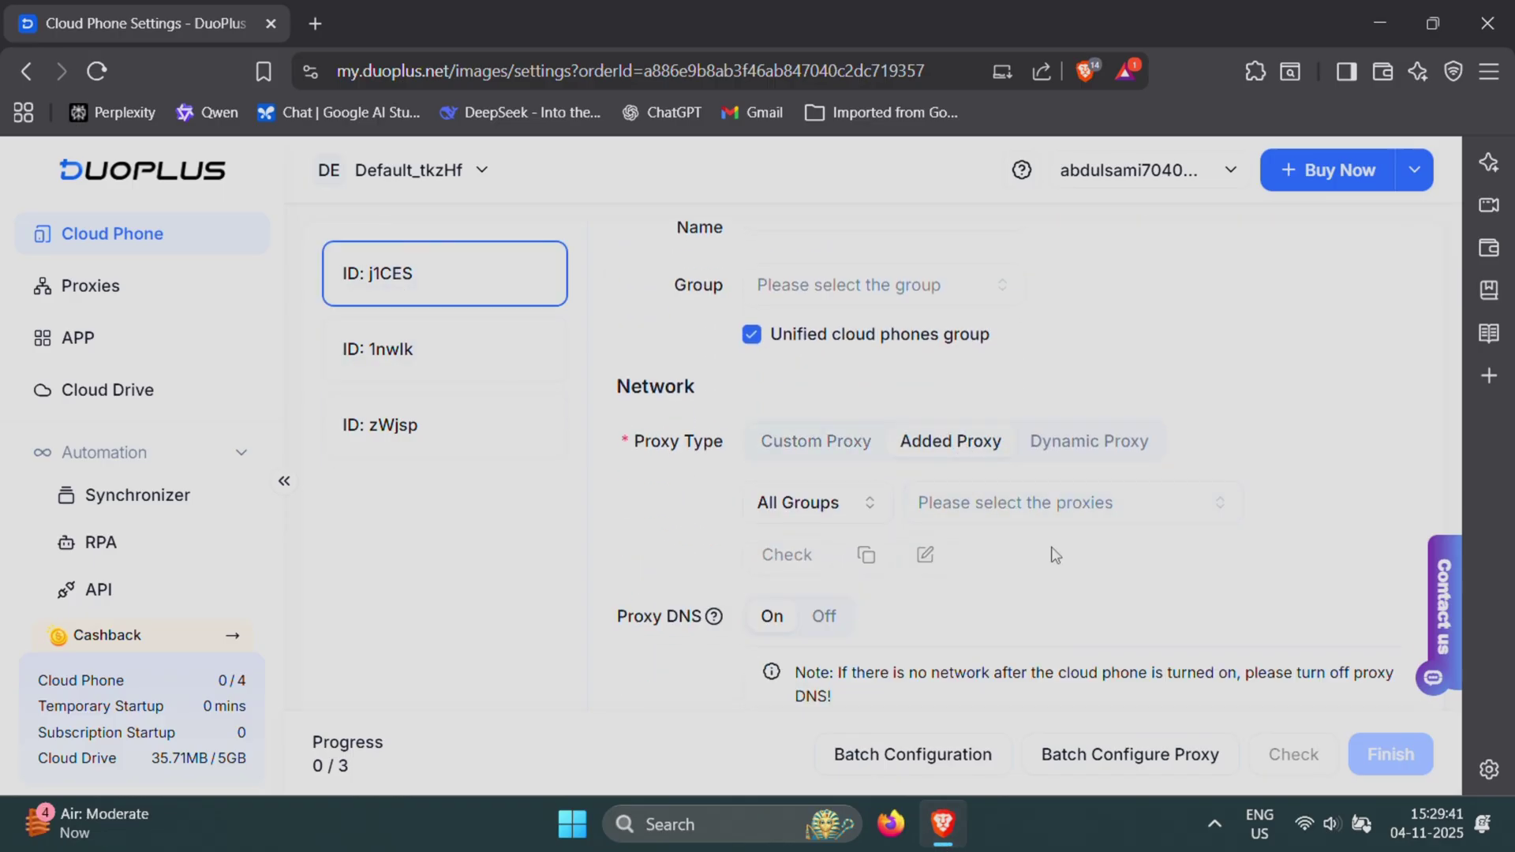
click(1050, 626)
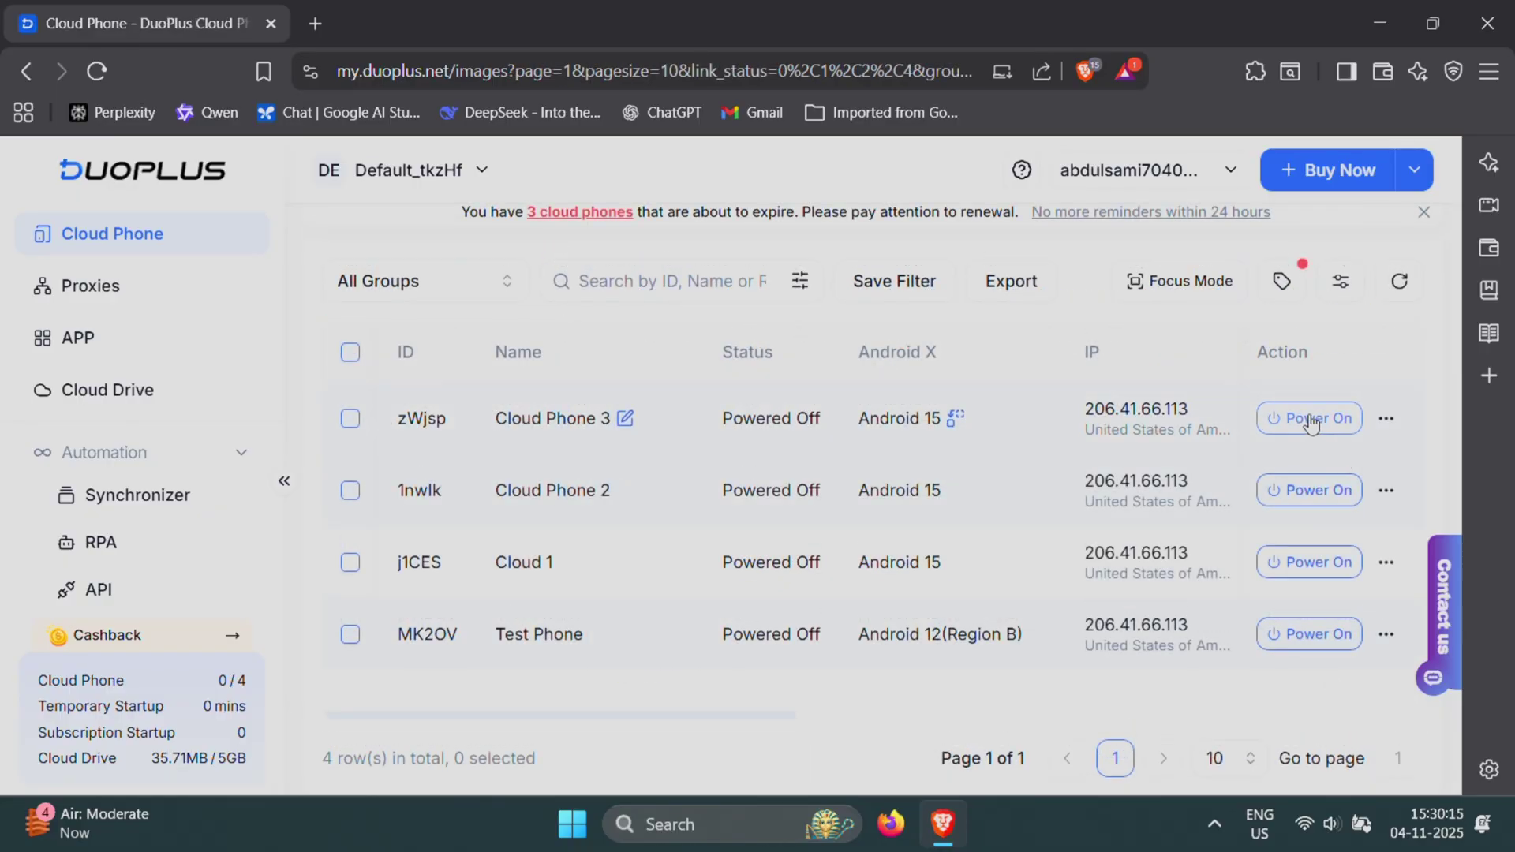
Power on all three new phones and open Cloud Phone 3's app drawer
click(1312, 420)
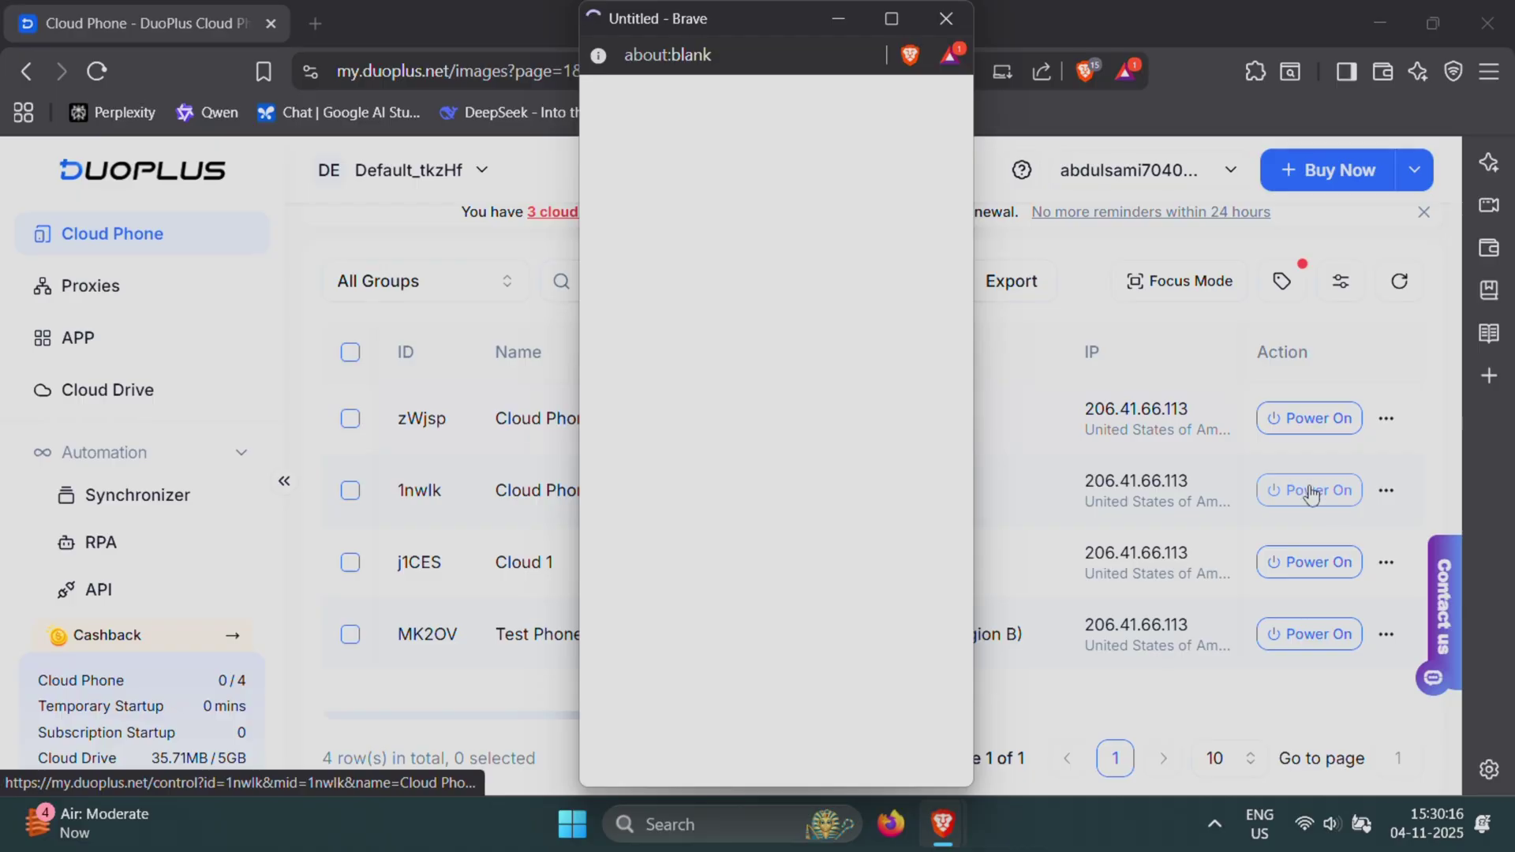
click(1305, 489)
click(1306, 561)
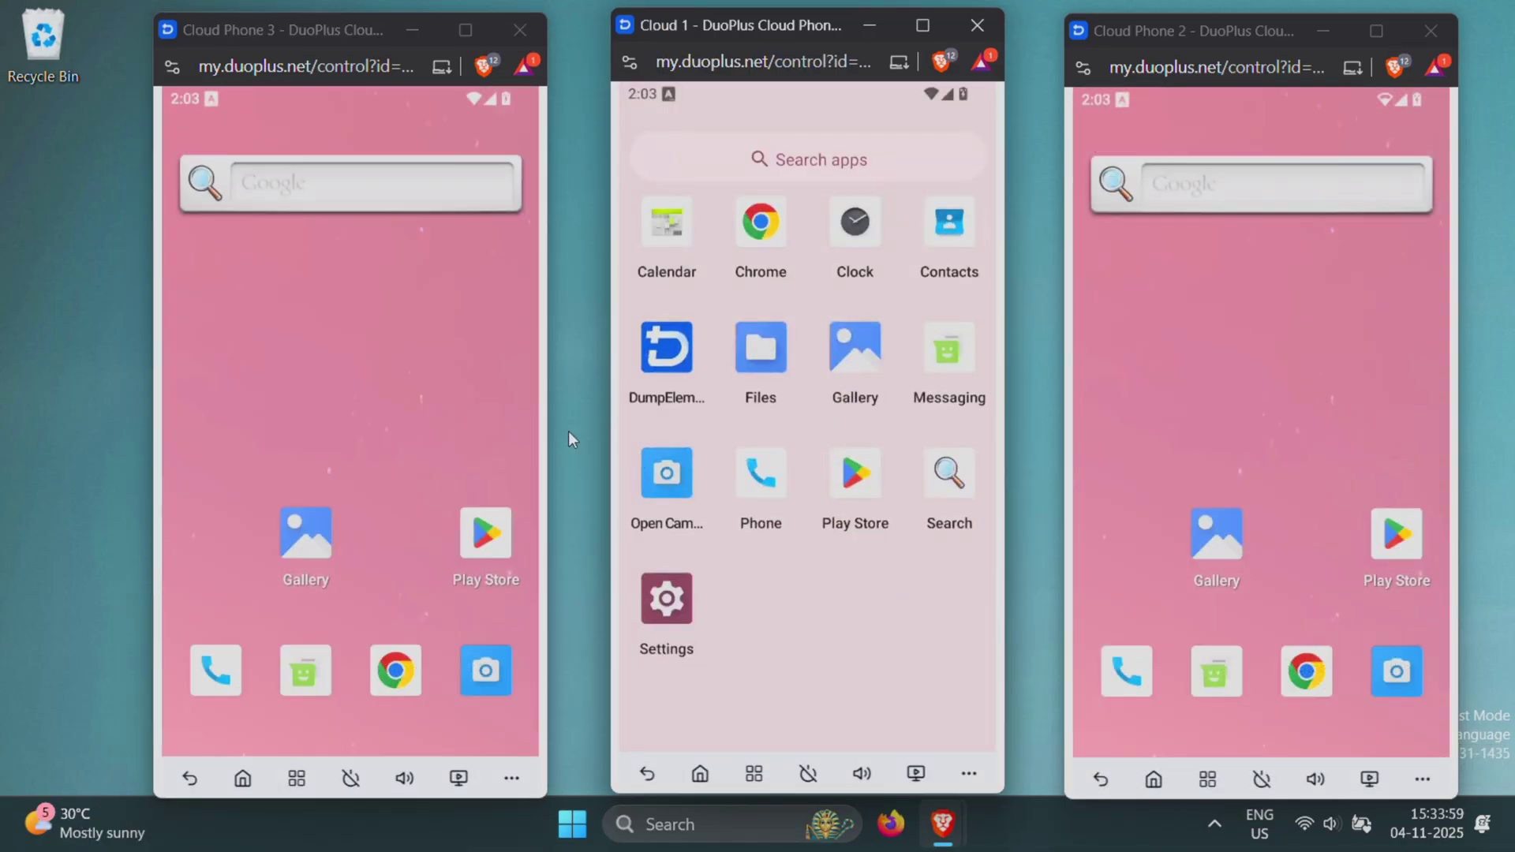
click(524, 431)
drag(524, 430, 524, 332)
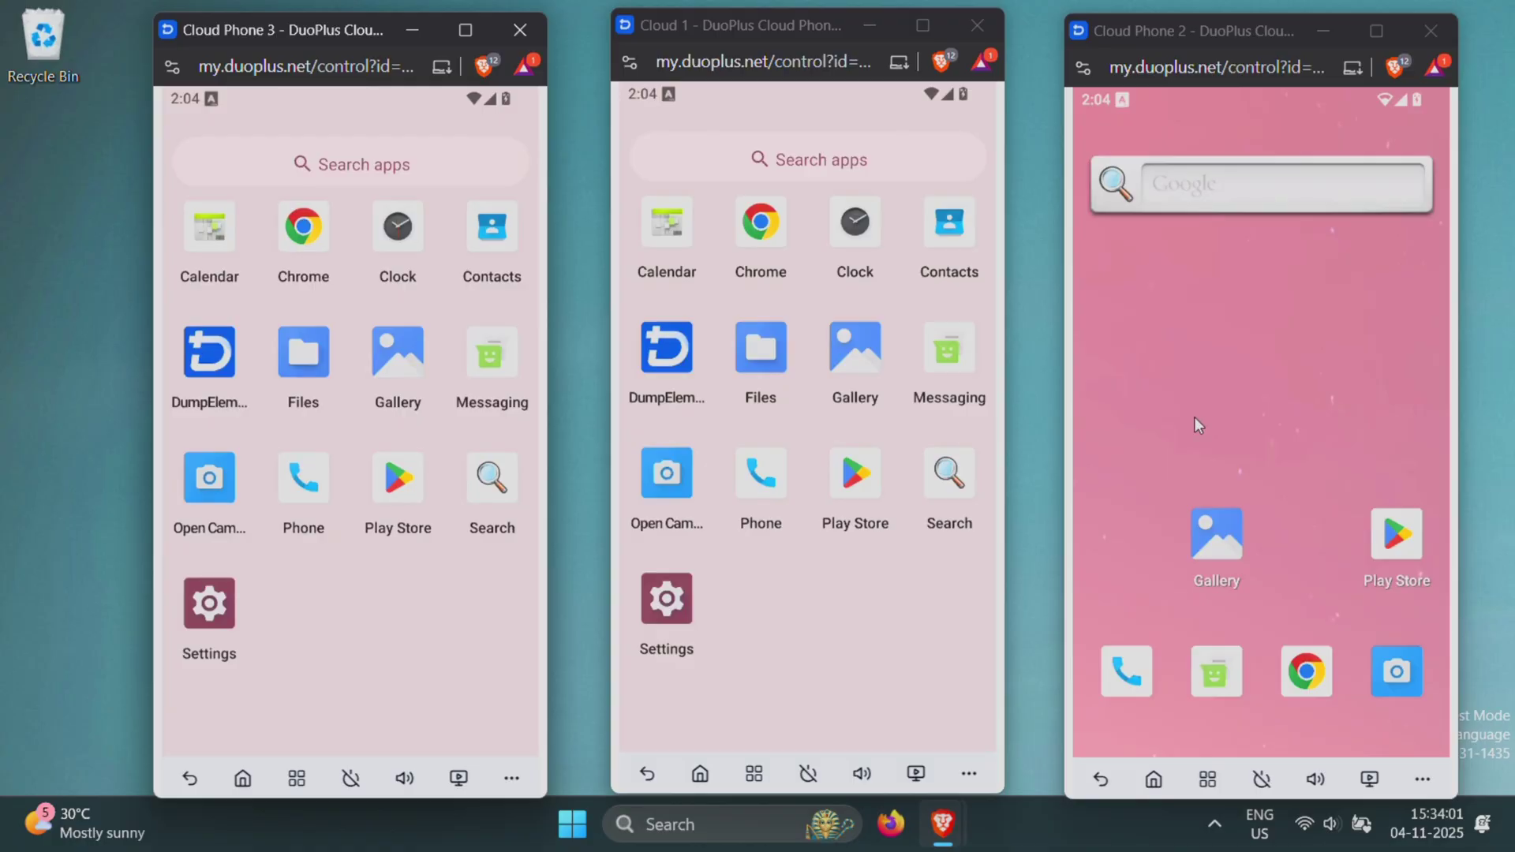
Open Cloud Phone 2's app drawer and Cloud 1's About phone page
click(1272, 419)
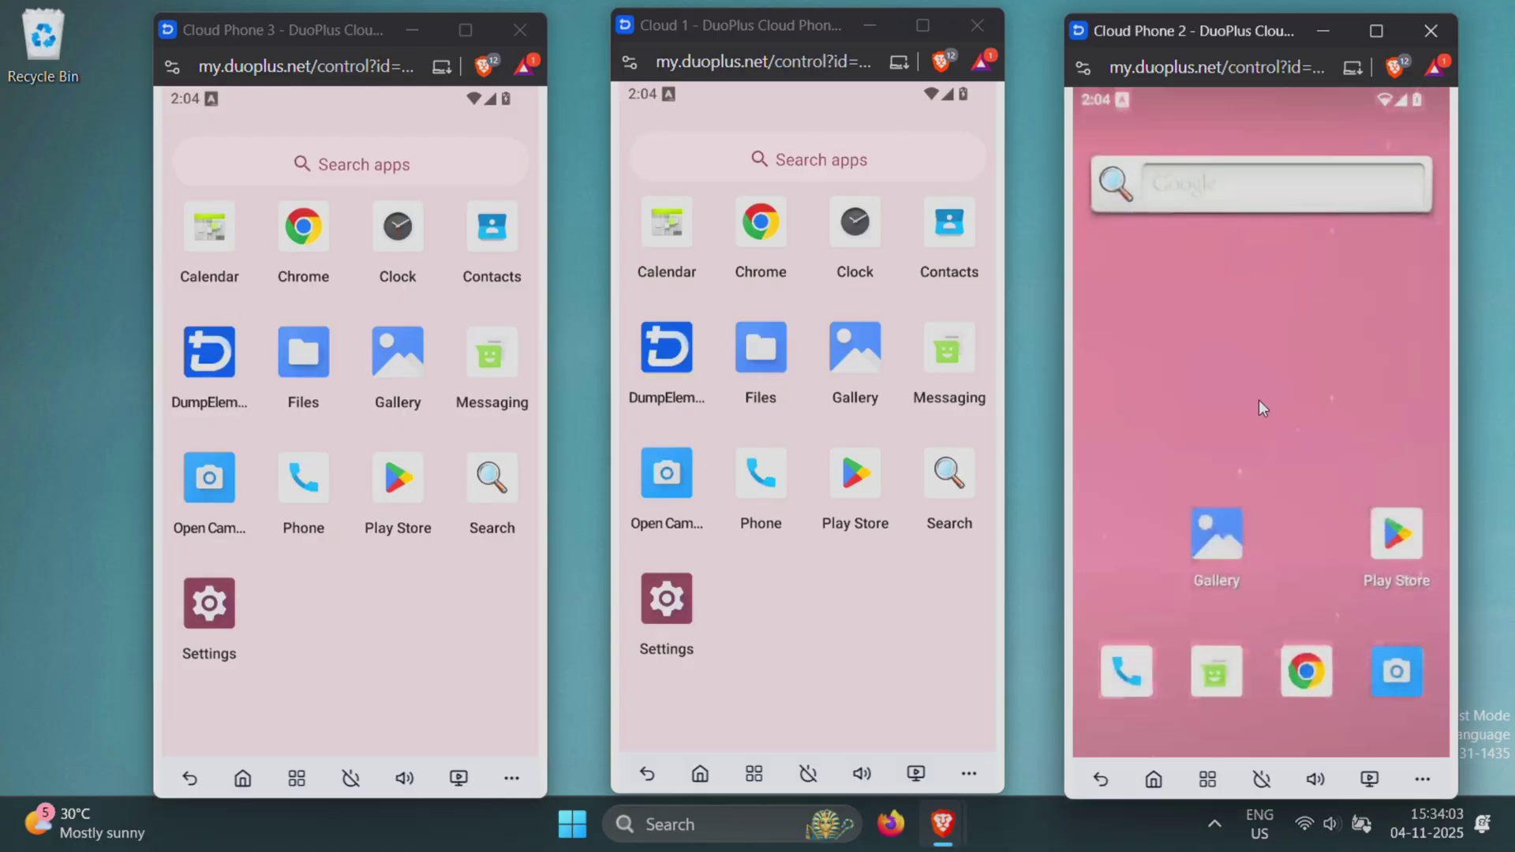
drag(1252, 460, 1244, 178)
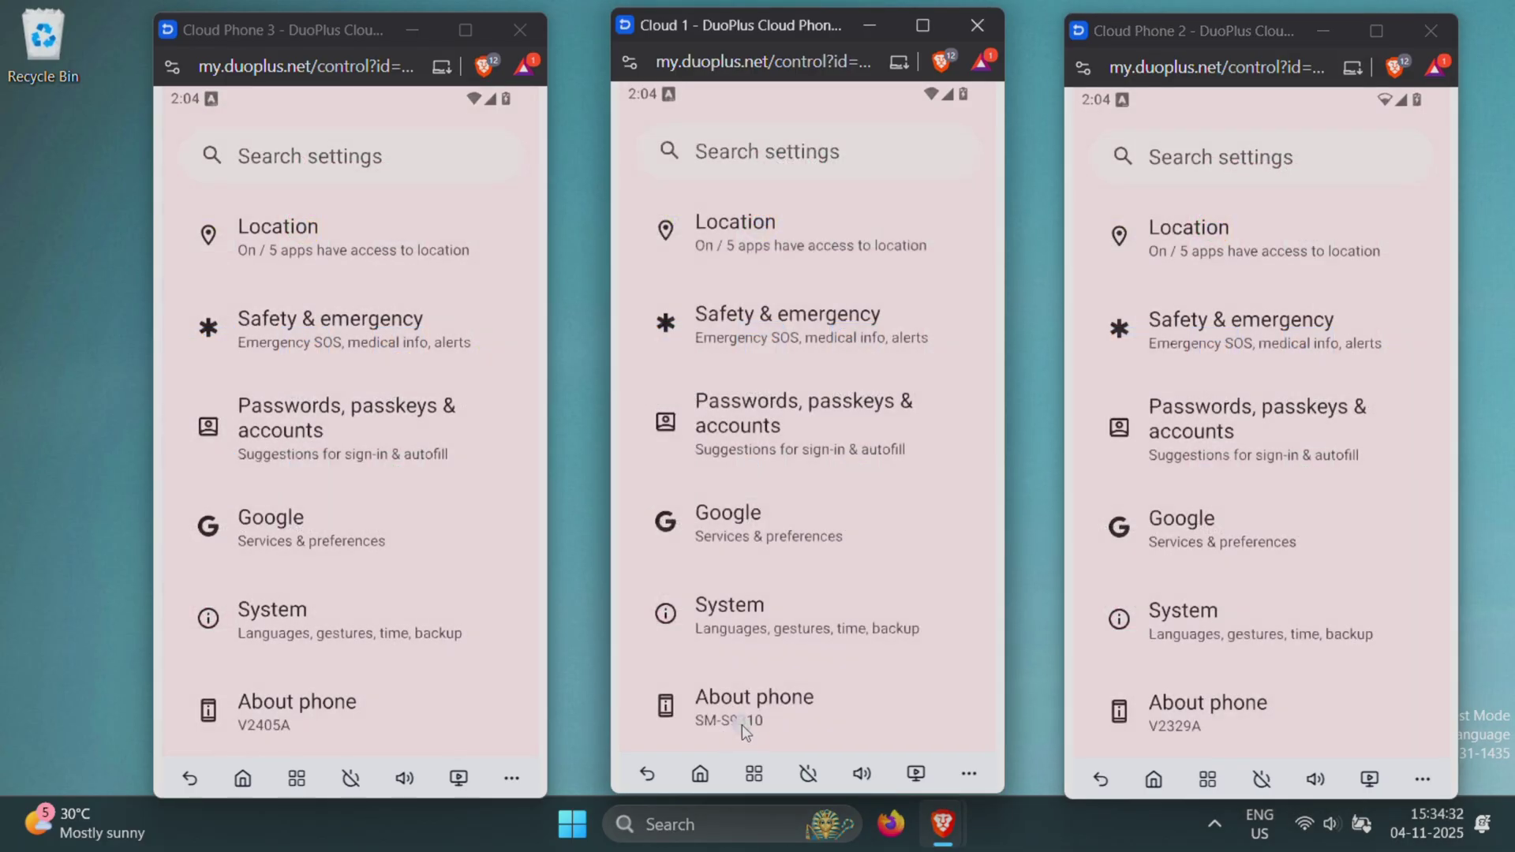
click(742, 725)
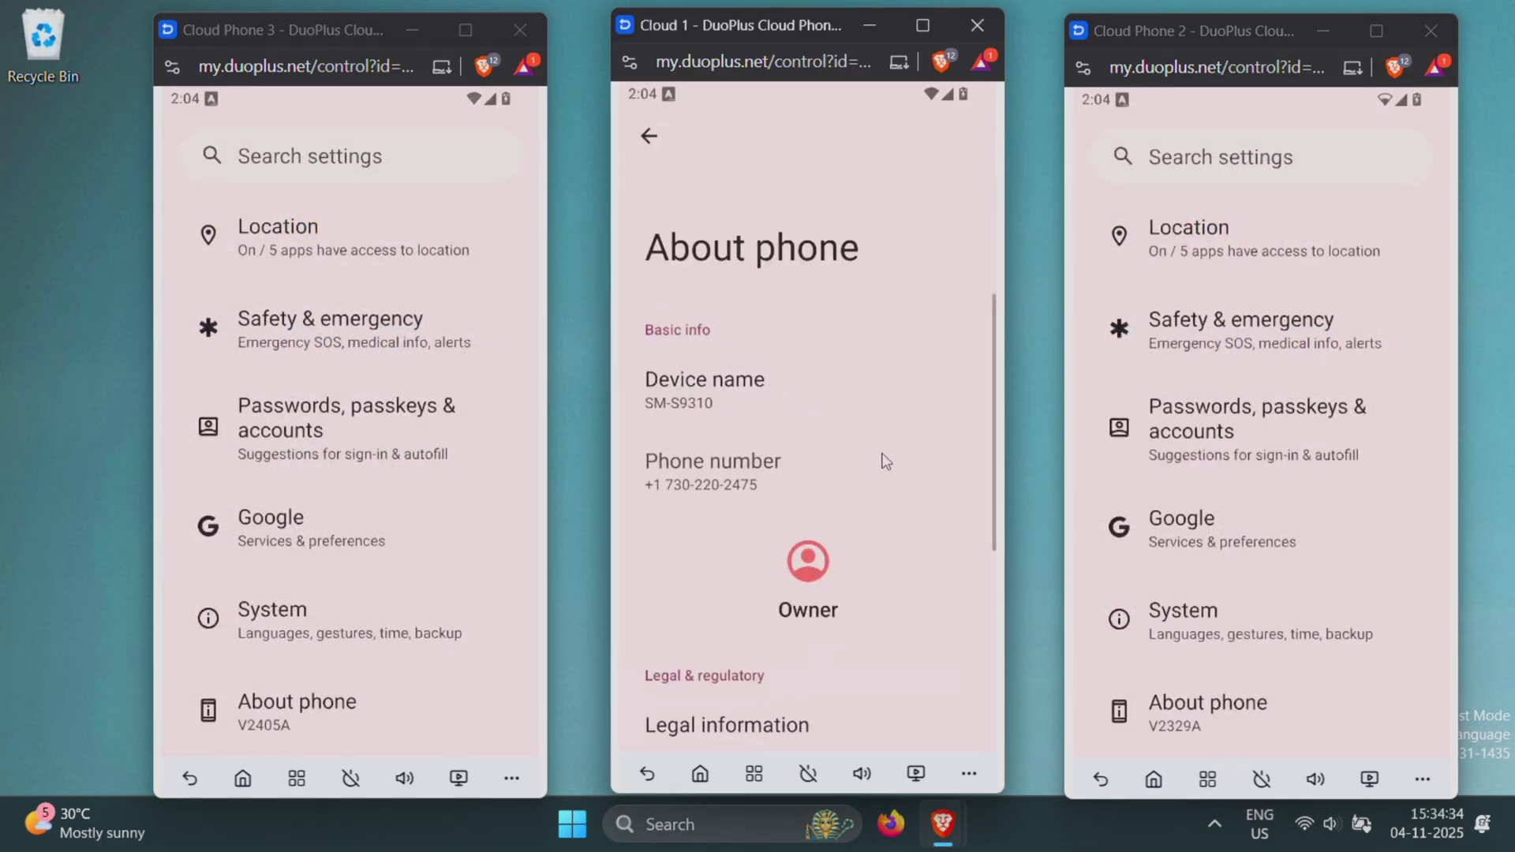
scroll(886, 462, down, 3)
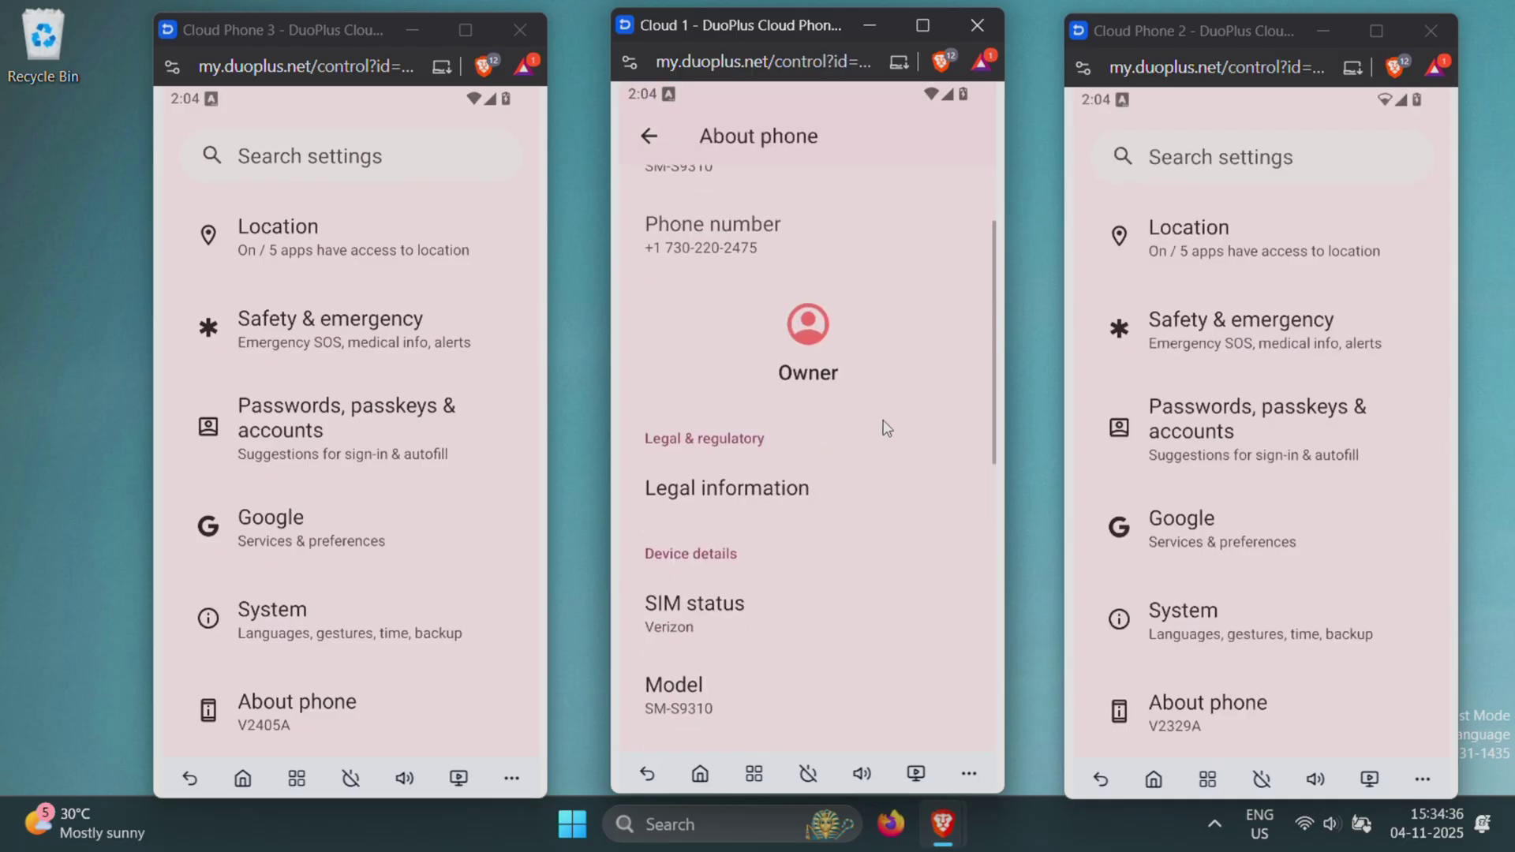
scroll(884, 424, down, 2)
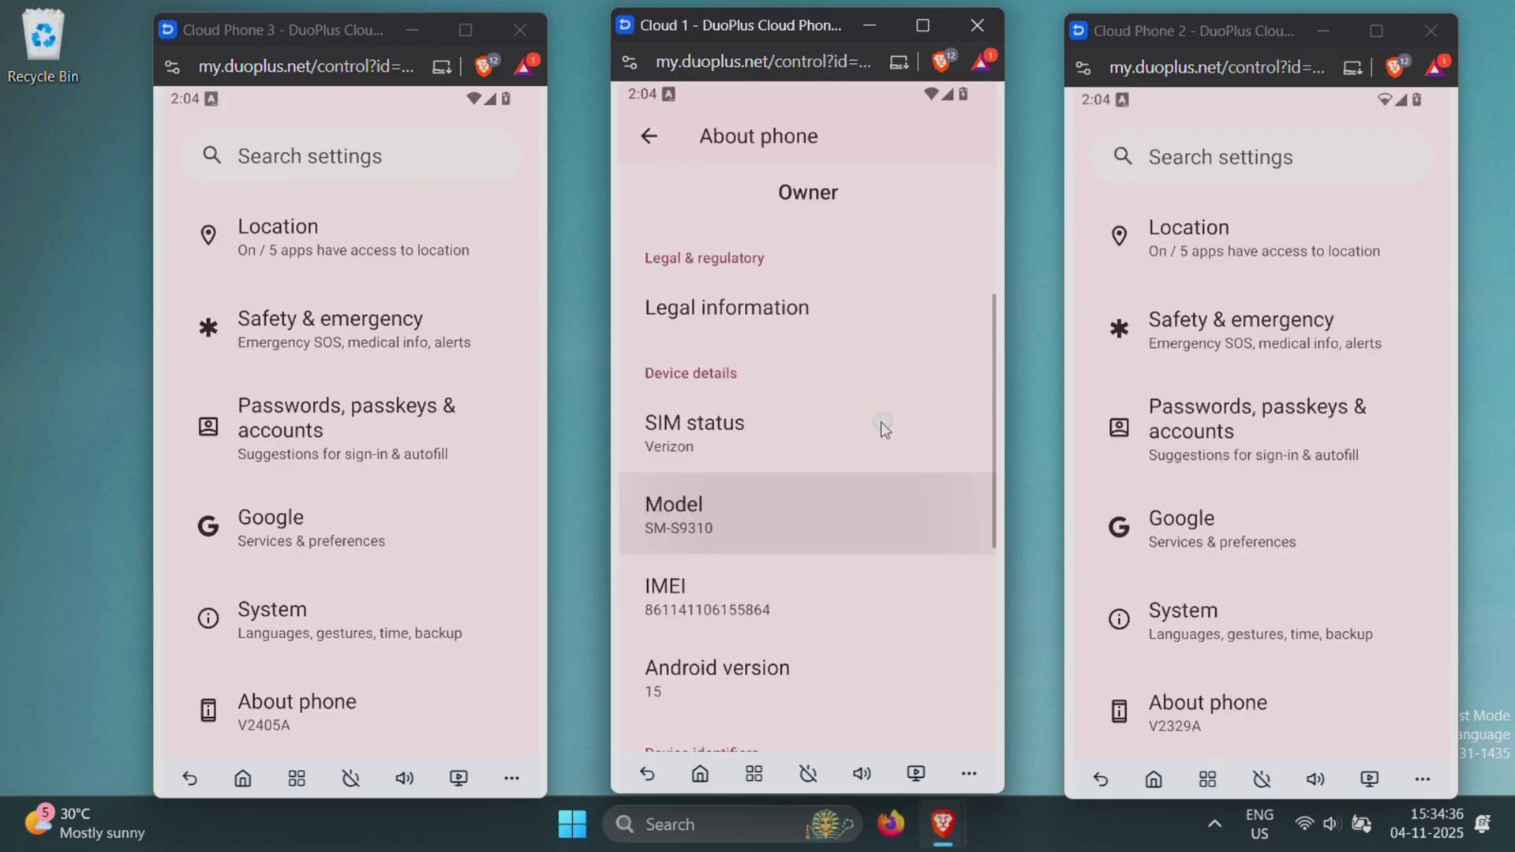
View Cloud 1's Verizon SIM status details, then close them
click(736, 428)
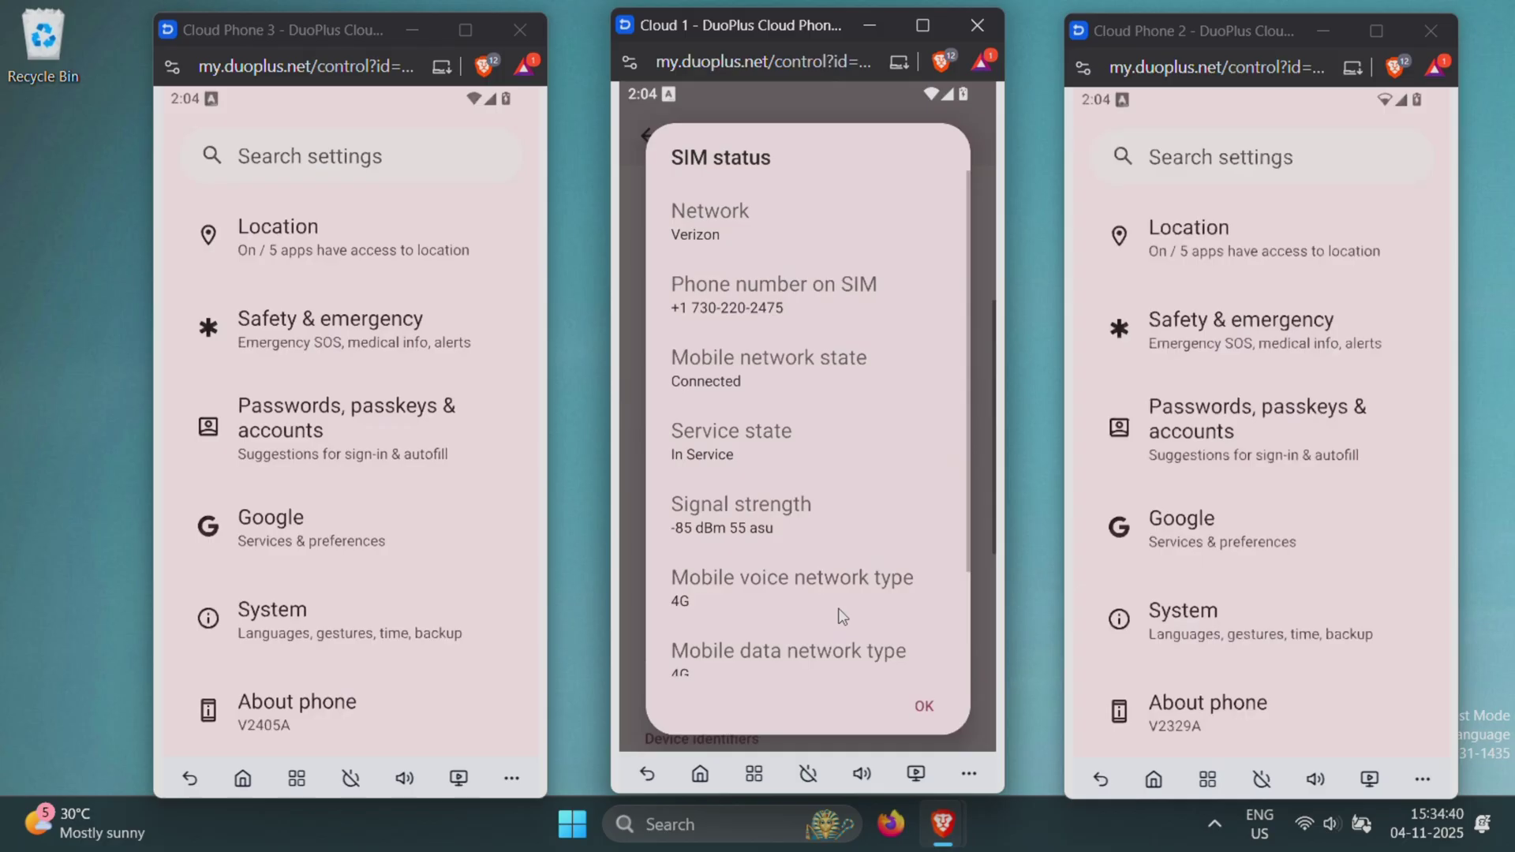
scroll(839, 611, down, 2)
scroll(838, 612, up, 2)
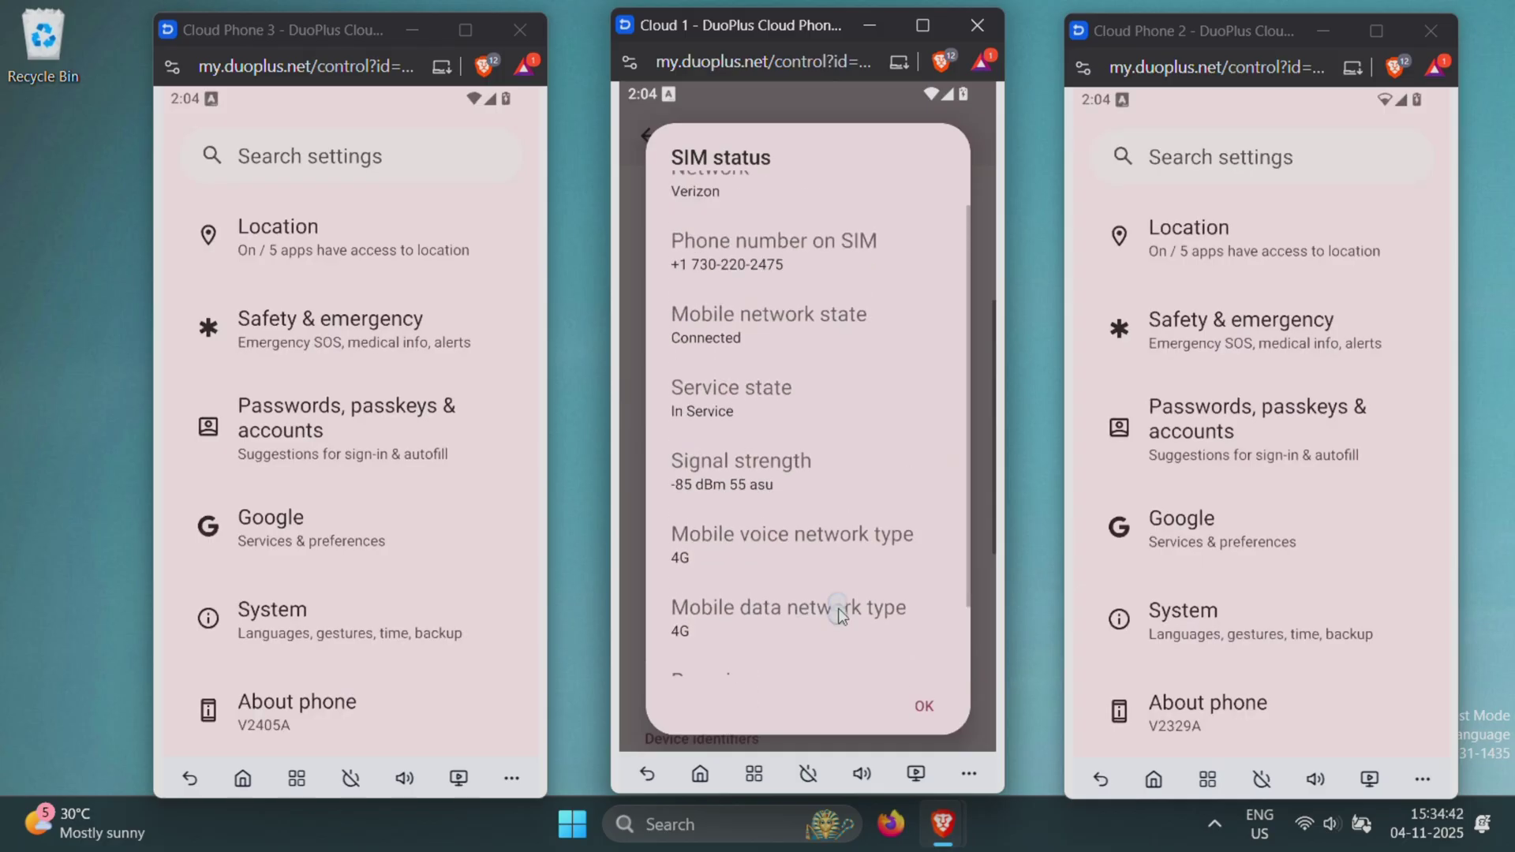
click(924, 706)
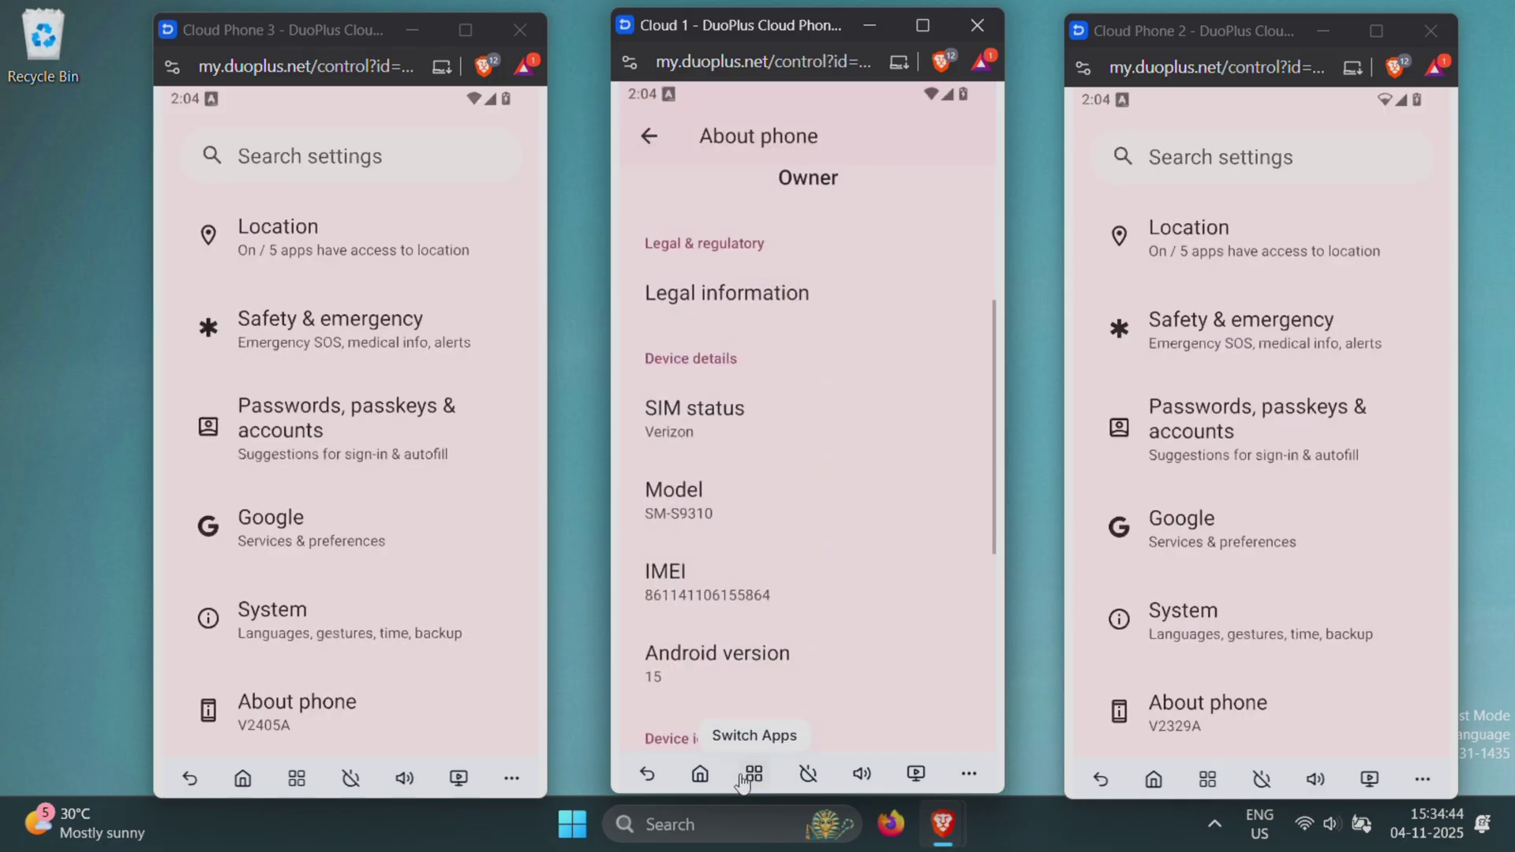
Show the recent apps on Cloud 1, Cloud Phone 3 and Cloud Phone 2
click(752, 775)
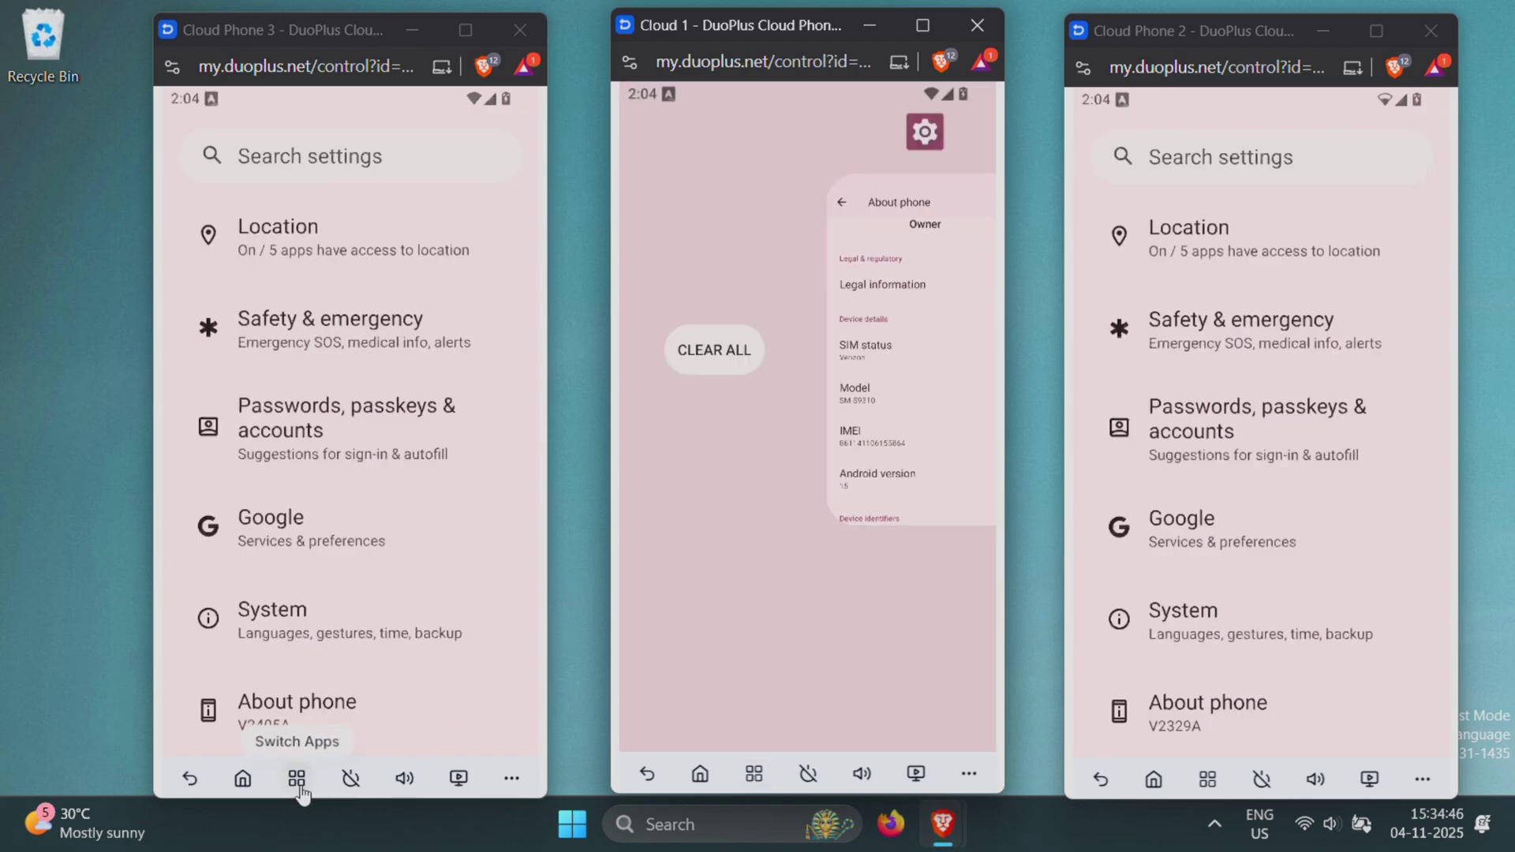
click(296, 779)
click(1207, 779)
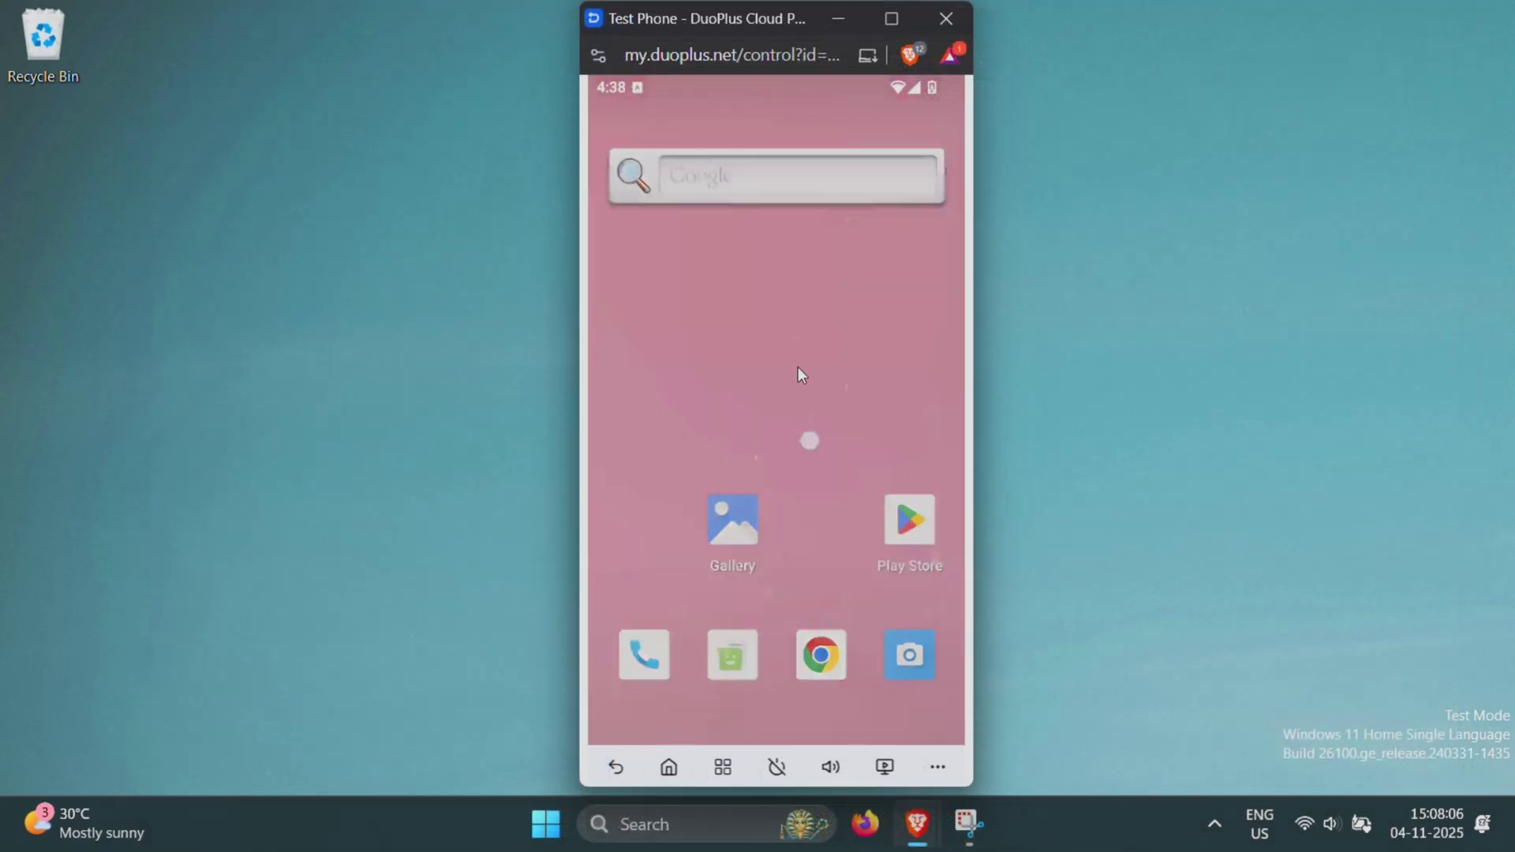
Reveal the Android 15 easter egg from Test Phone's Android version entry
drag(801, 375, 799, 300)
drag(827, 555, 835, 273)
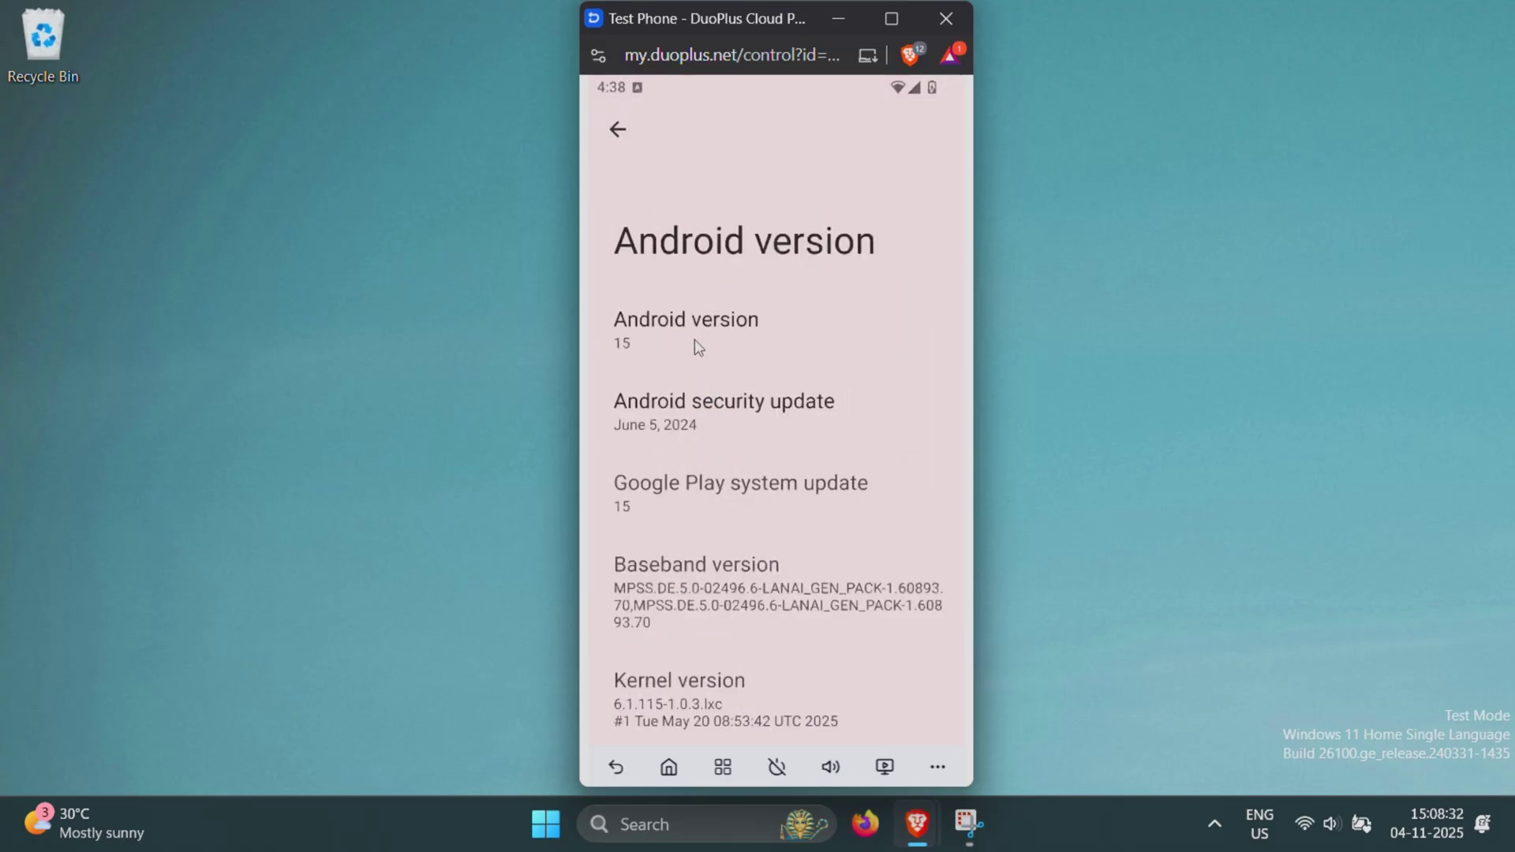
triple_click(694, 343)
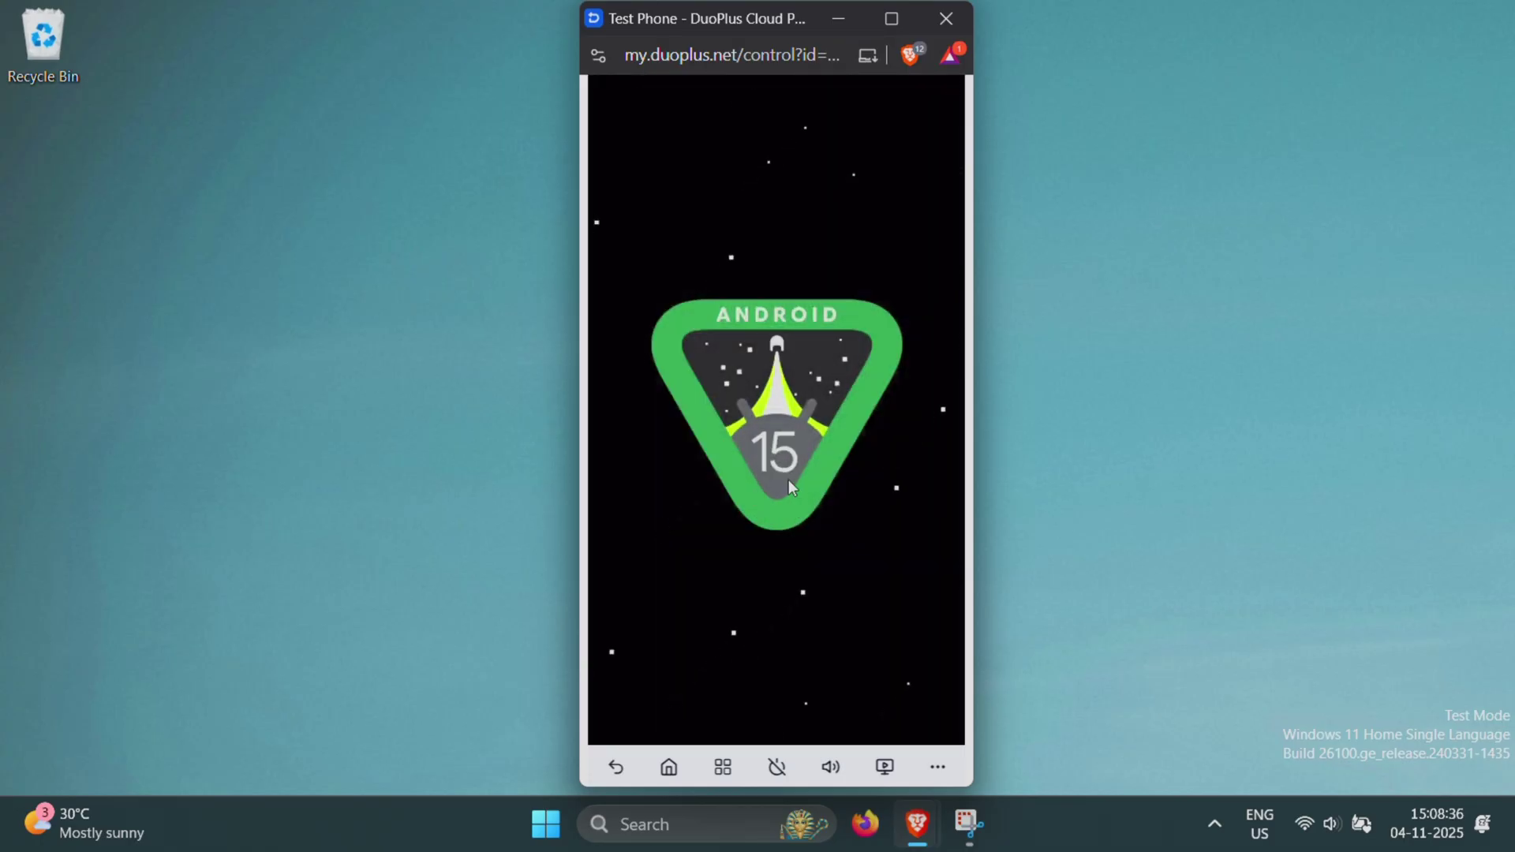
Leave the easter egg, back out of Settings, and open the app drawer
click(615, 767)
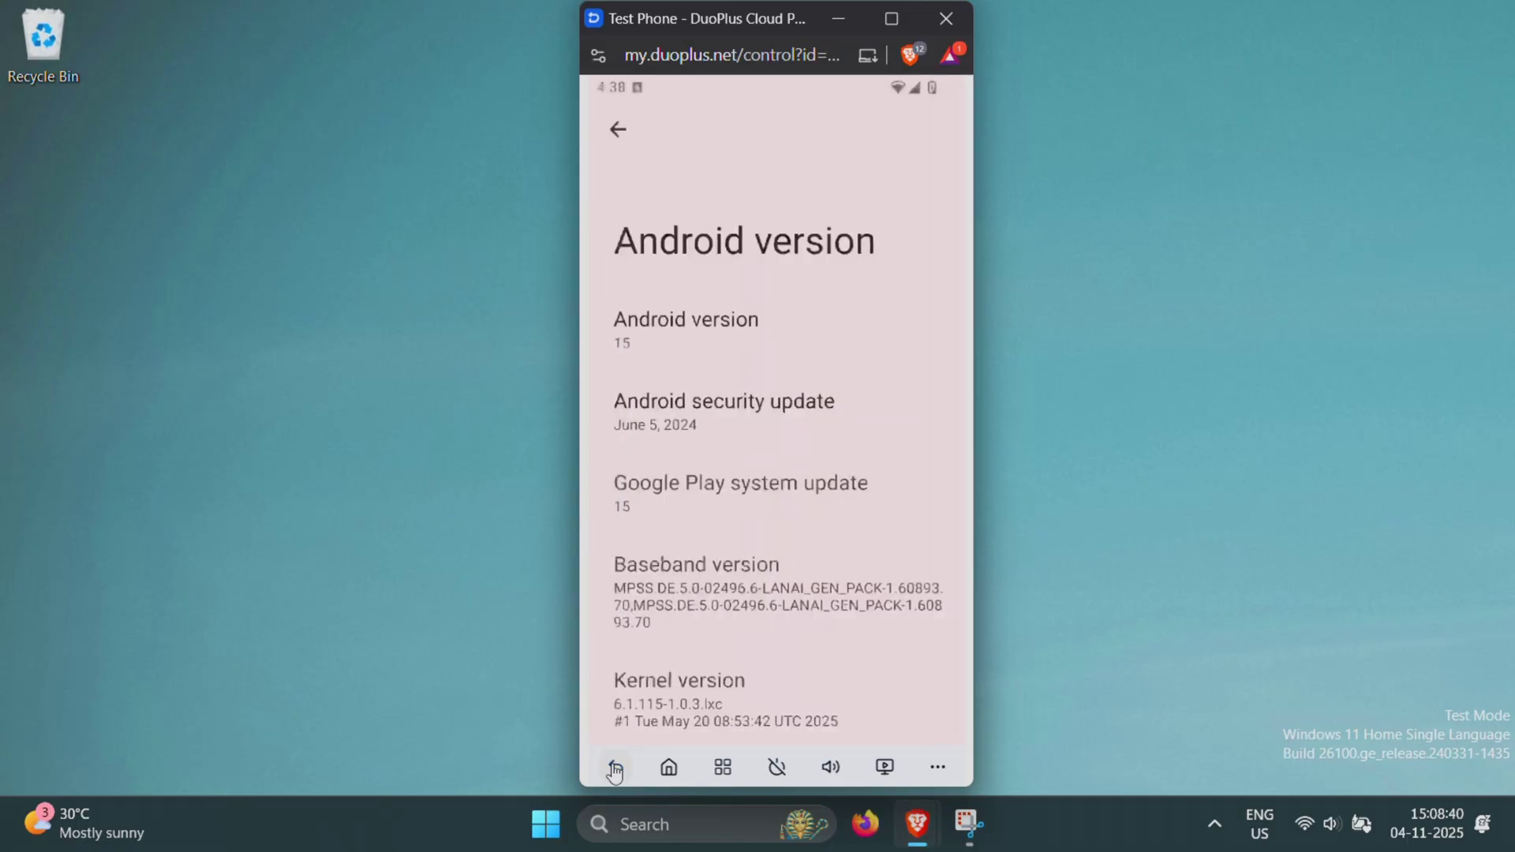
click(615, 767)
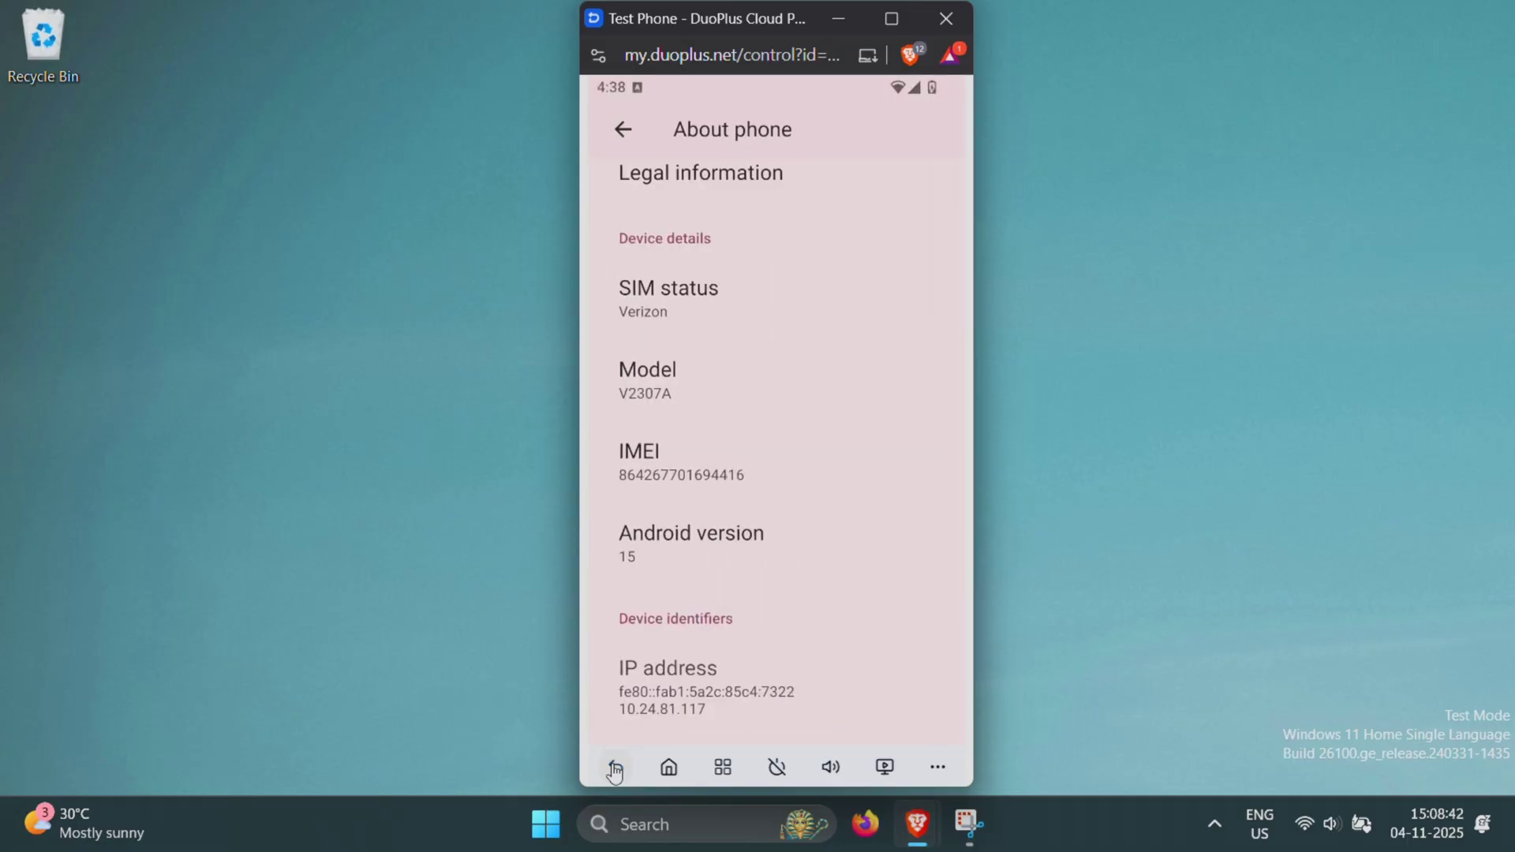
click(616, 767)
click(615, 767)
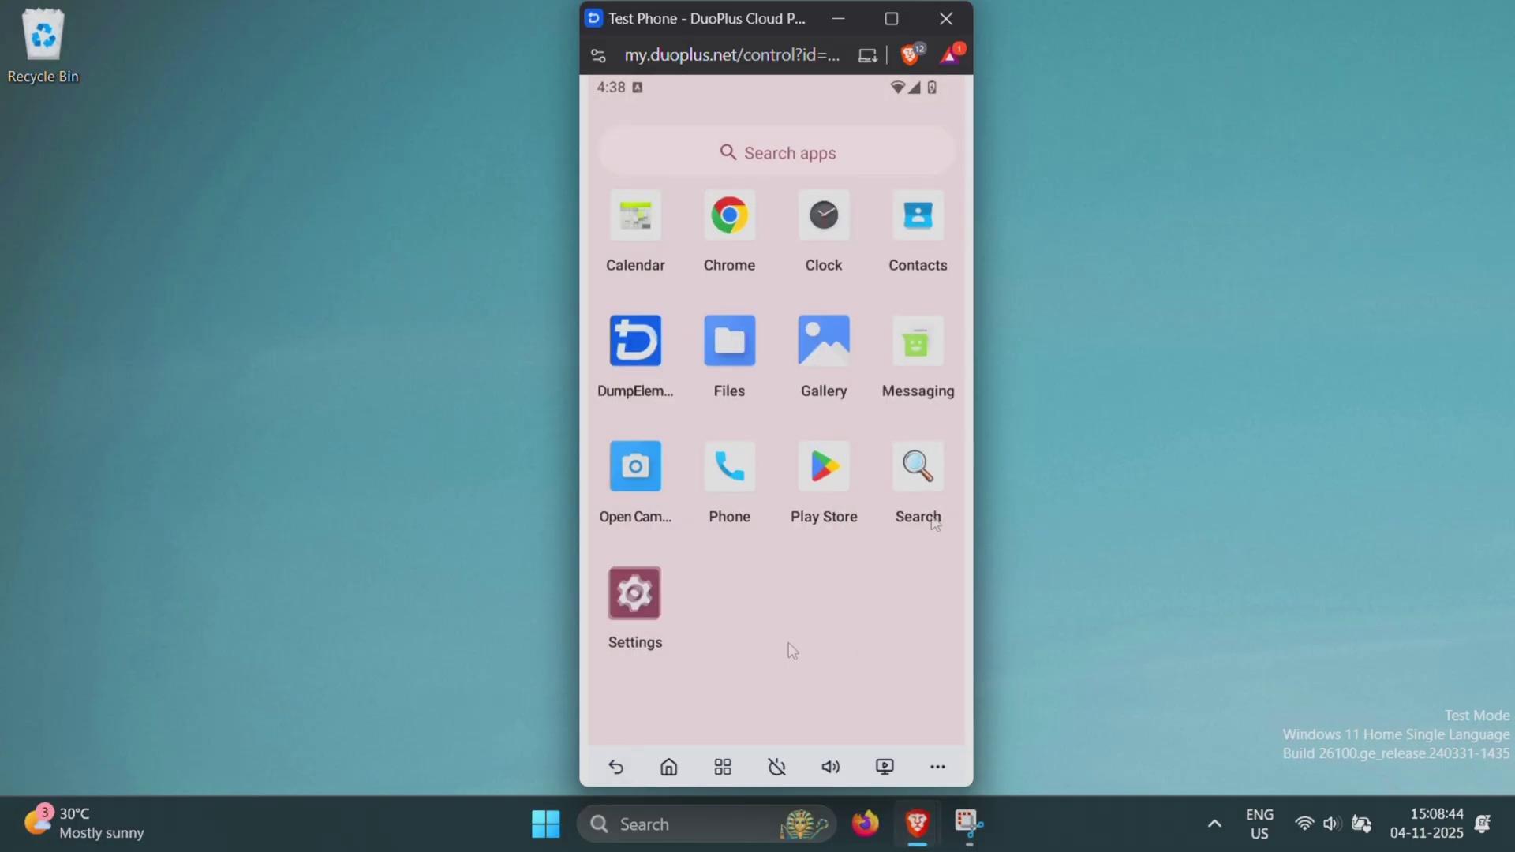
Launch Test Phone's Play Store and begin signing in to a Google account
click(823, 470)
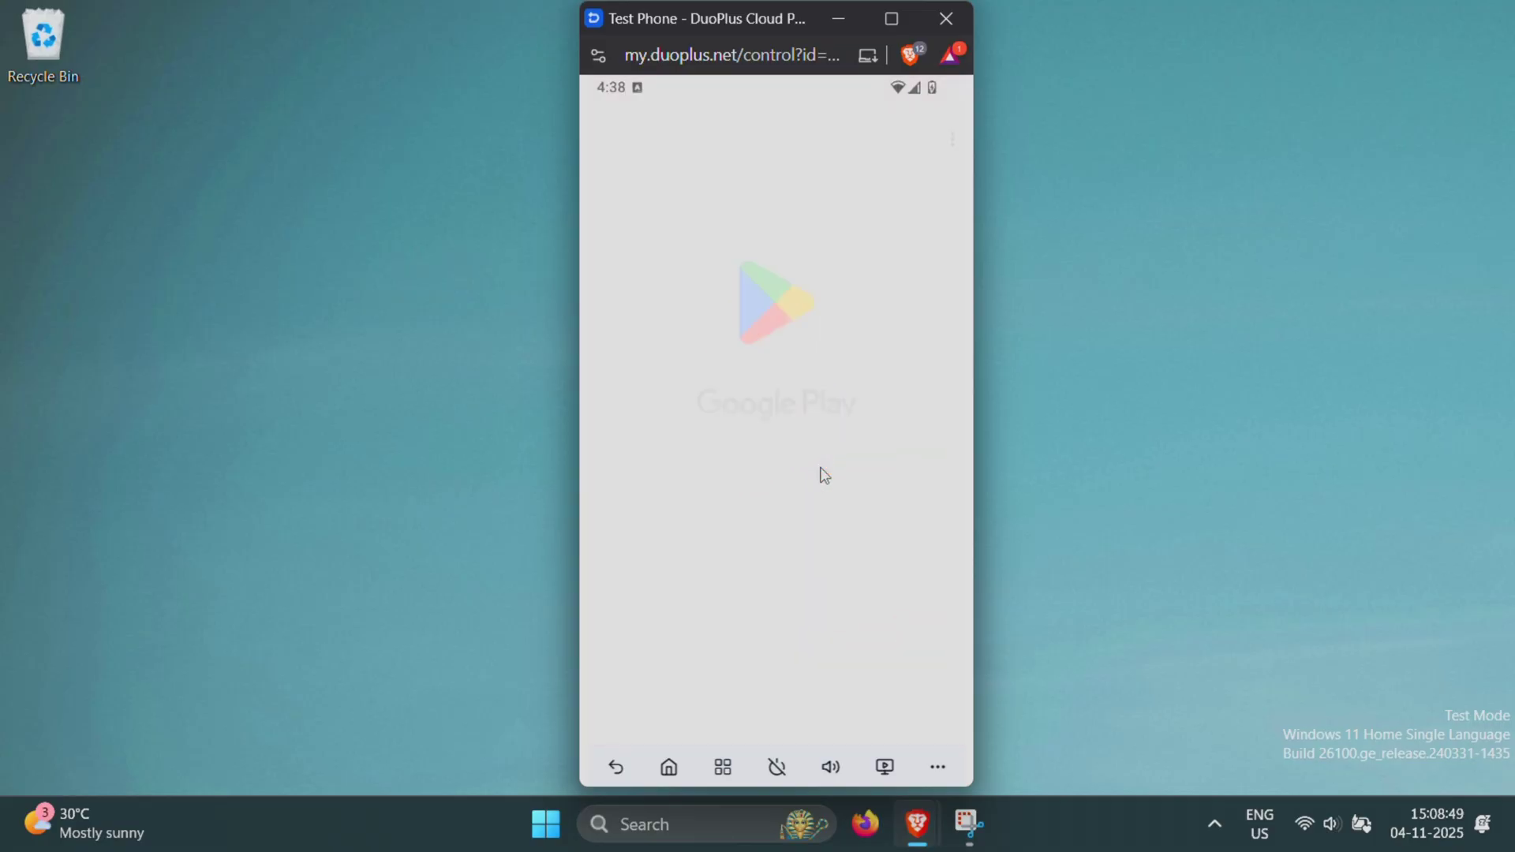
click(776, 558)
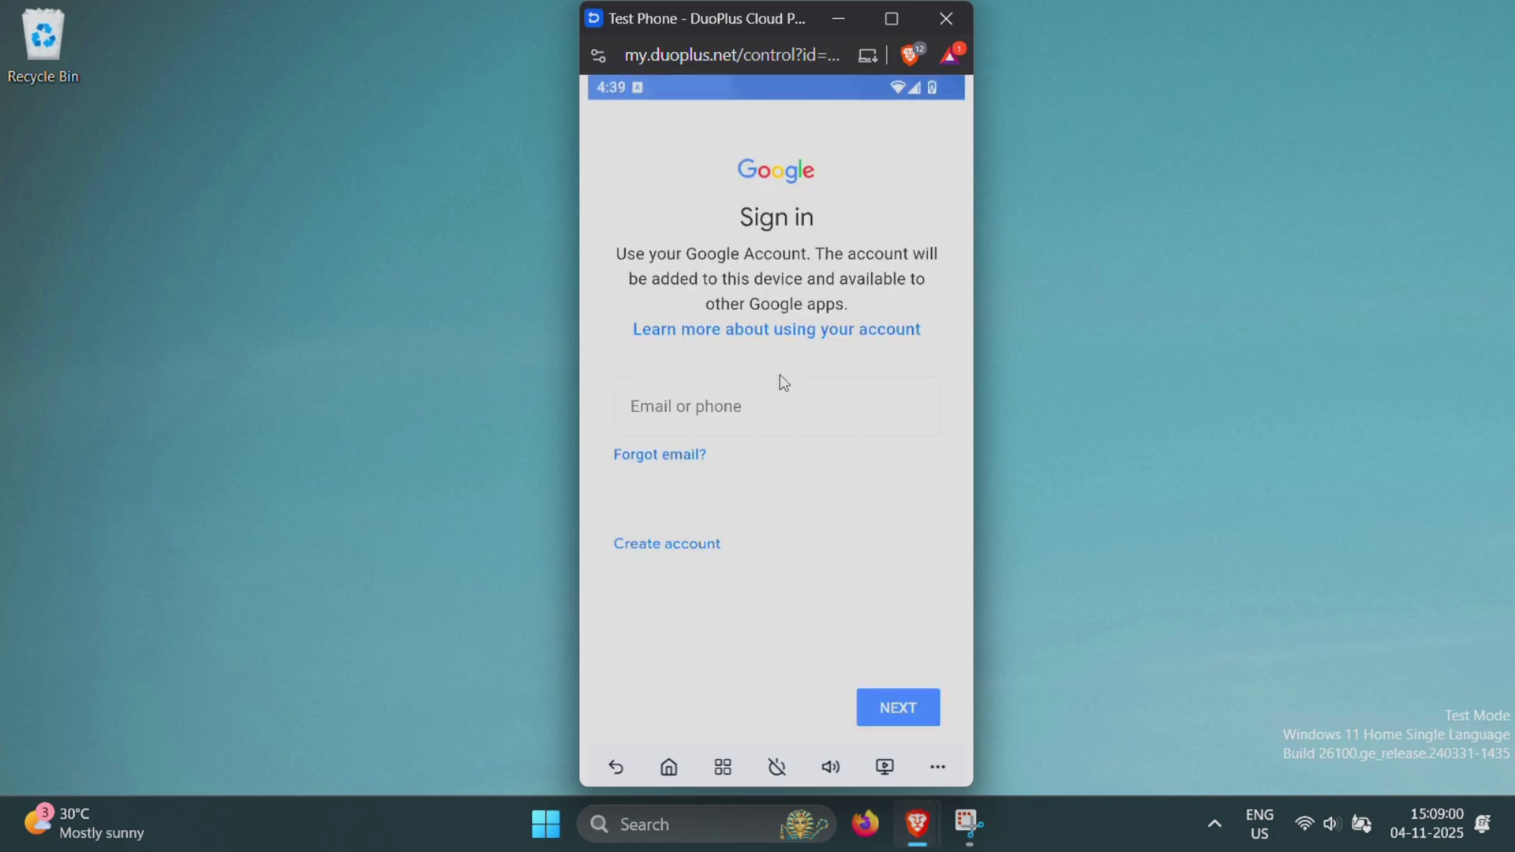
click(722, 415)
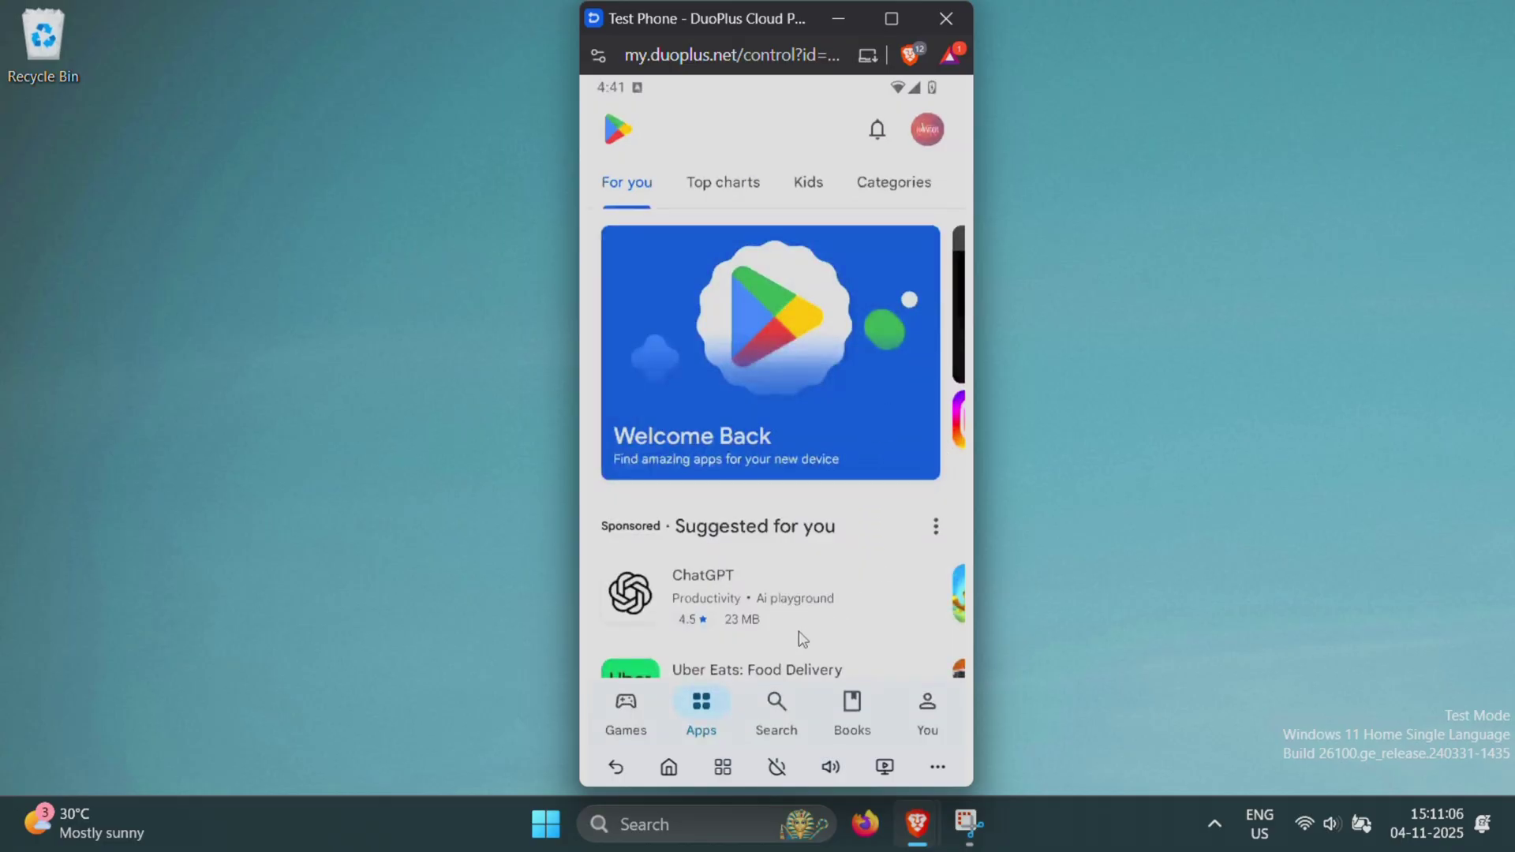
drag(801, 505, 801, 244)
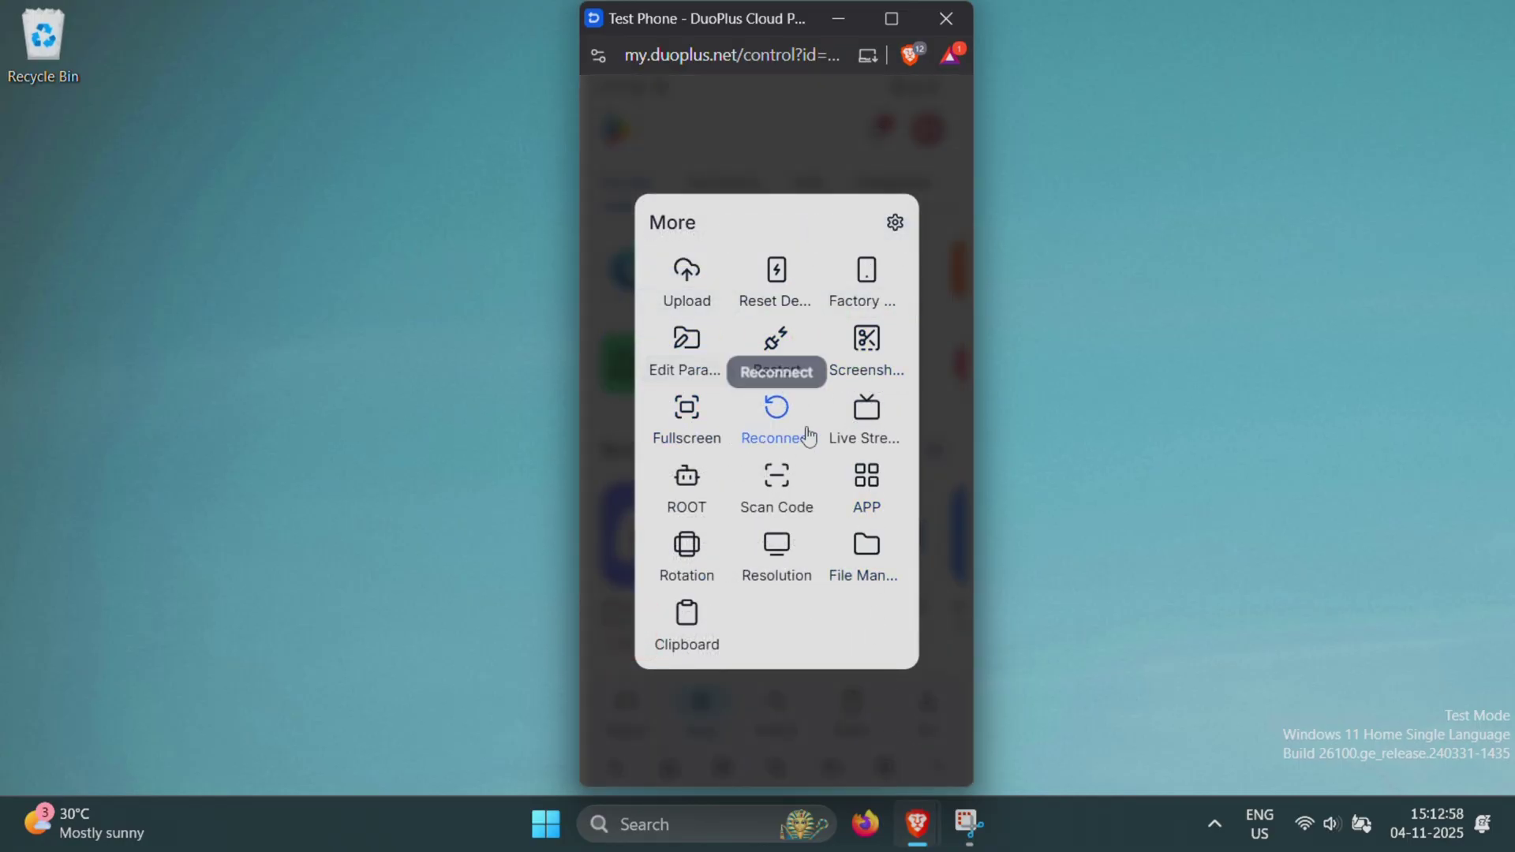
Install TikTok and Google Maps from Official APP, plus the team's nPulse app
click(868, 475)
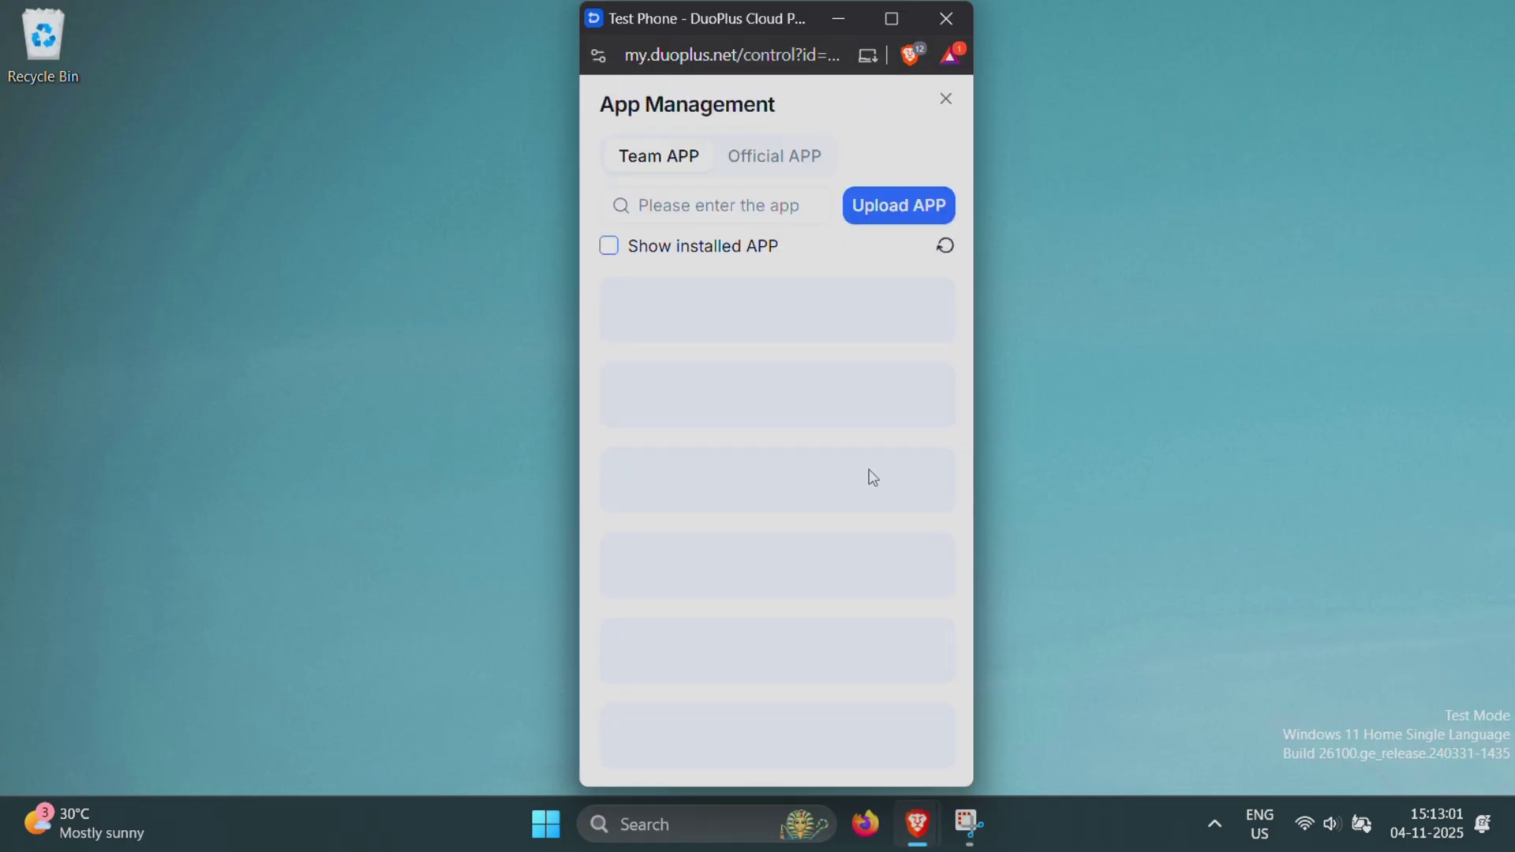
click(773, 160)
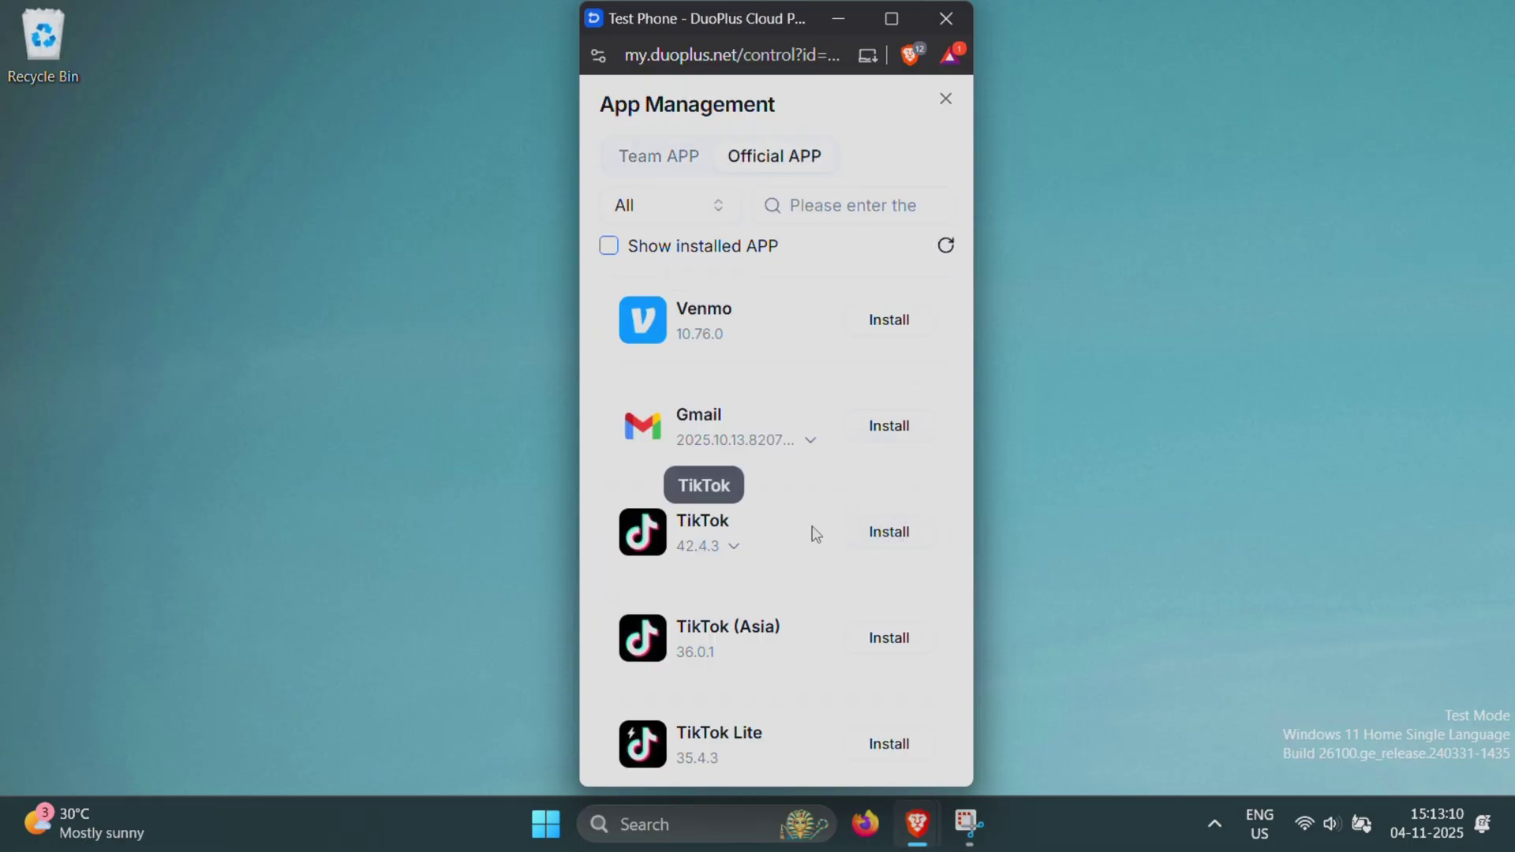
click(874, 534)
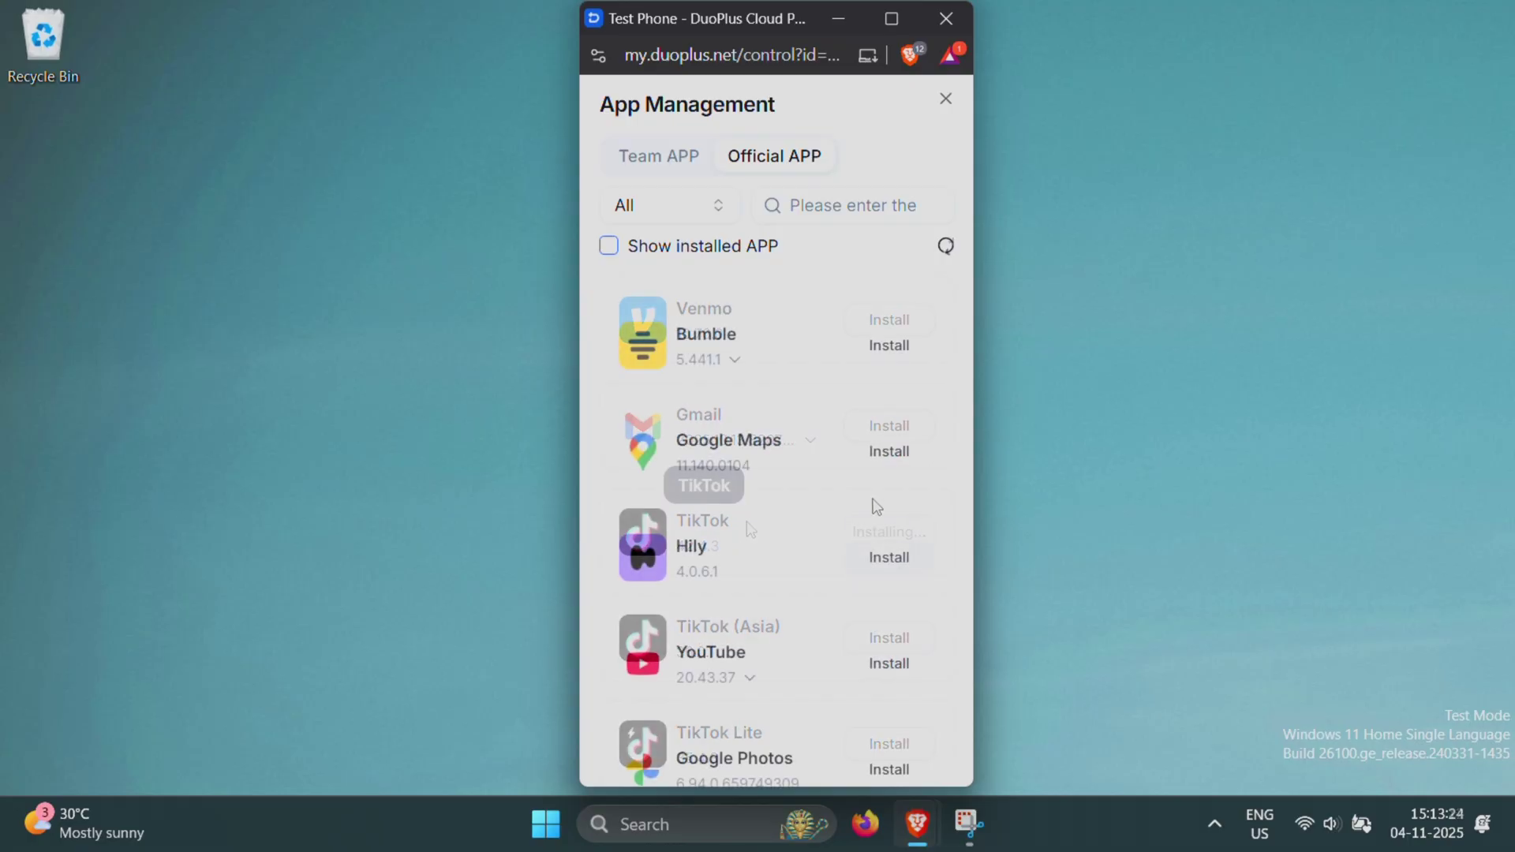
click(885, 468)
scroll(761, 439, up, 8)
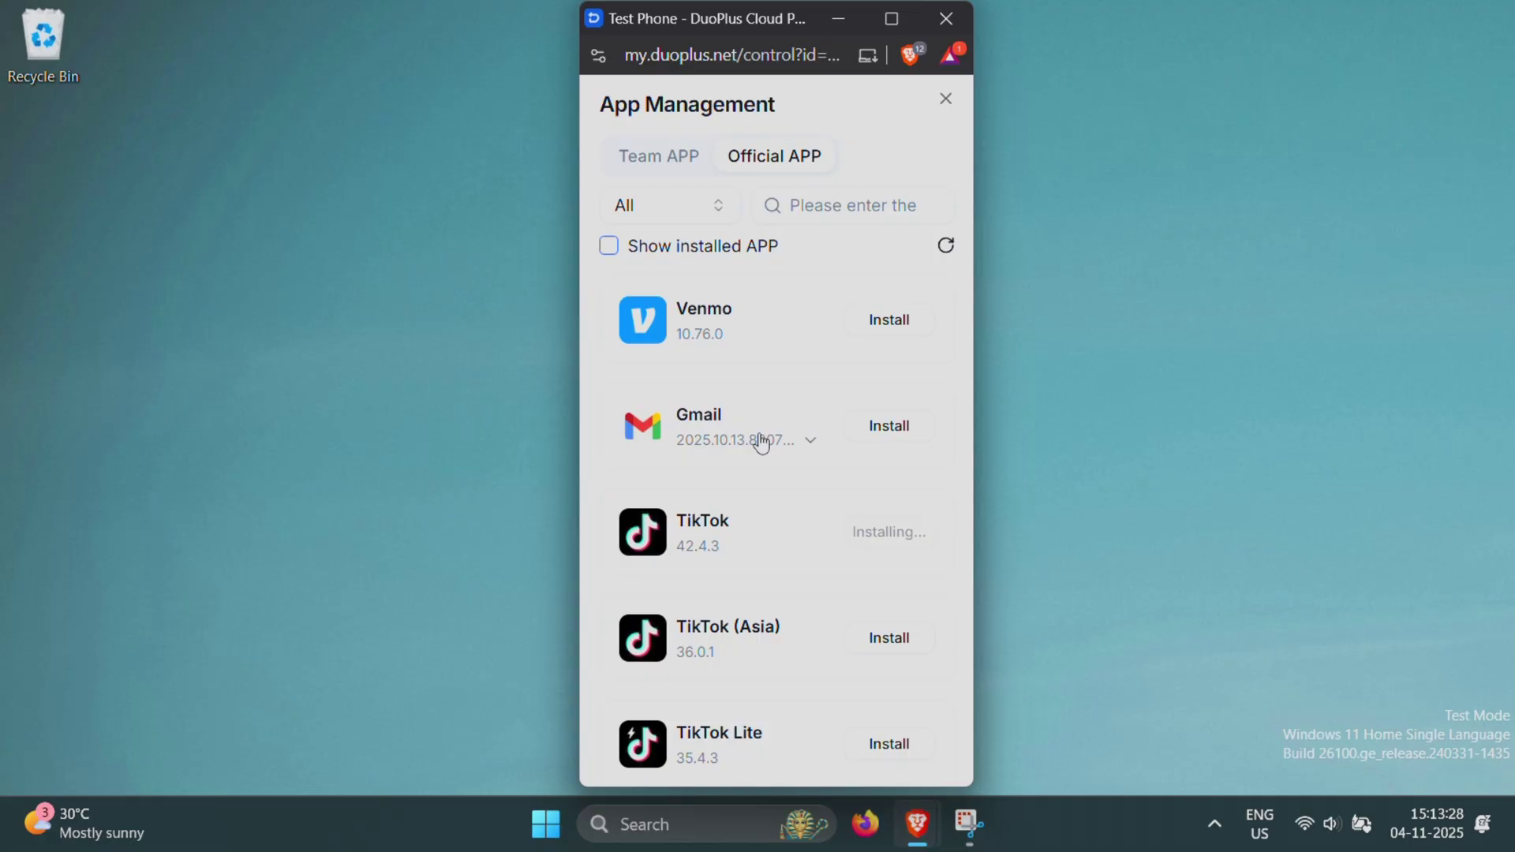
click(673, 157)
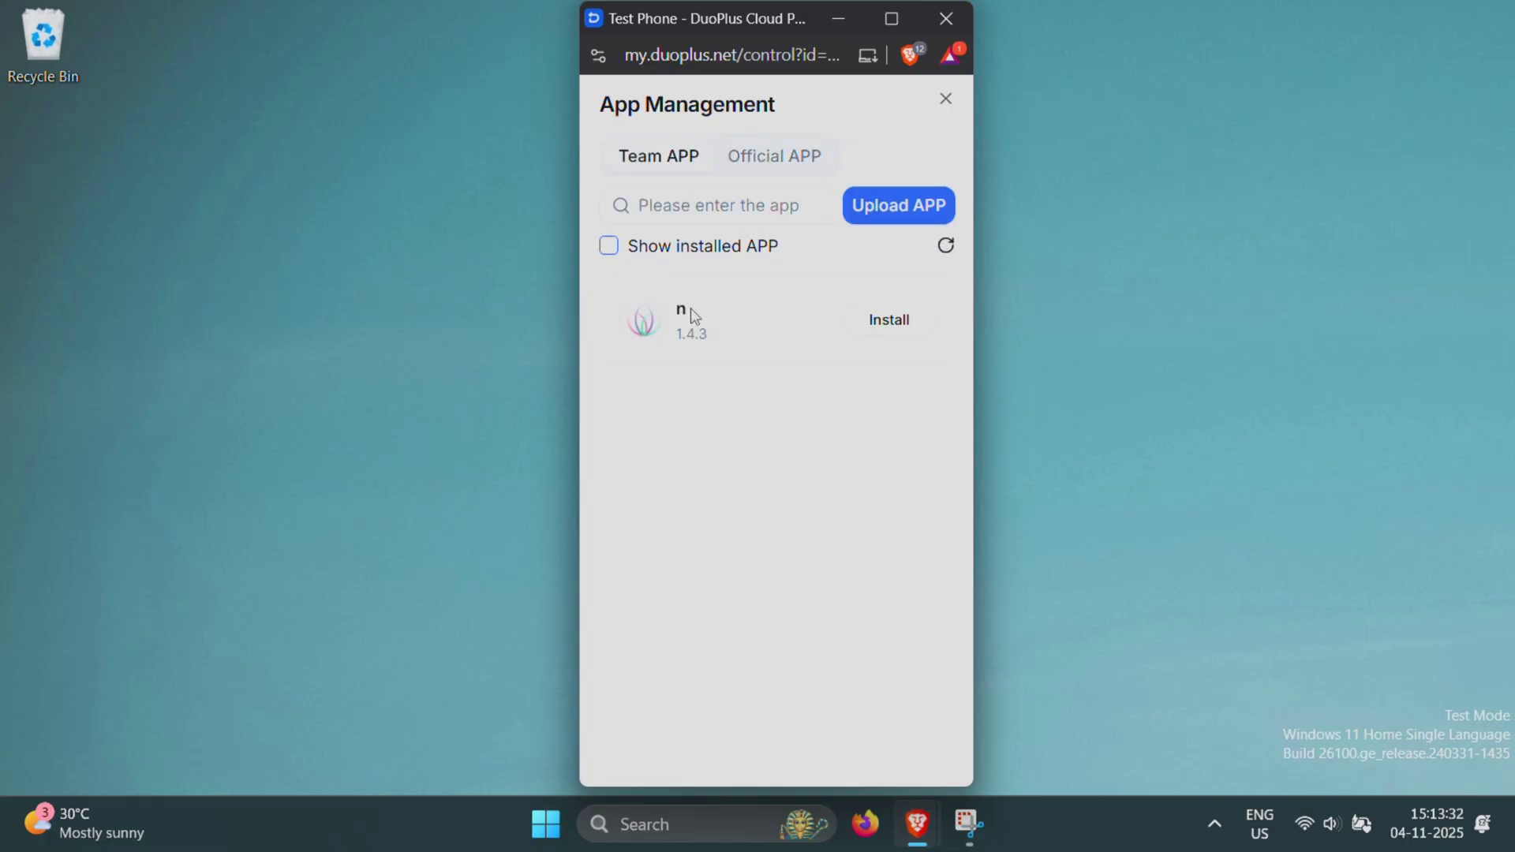
click(880, 329)
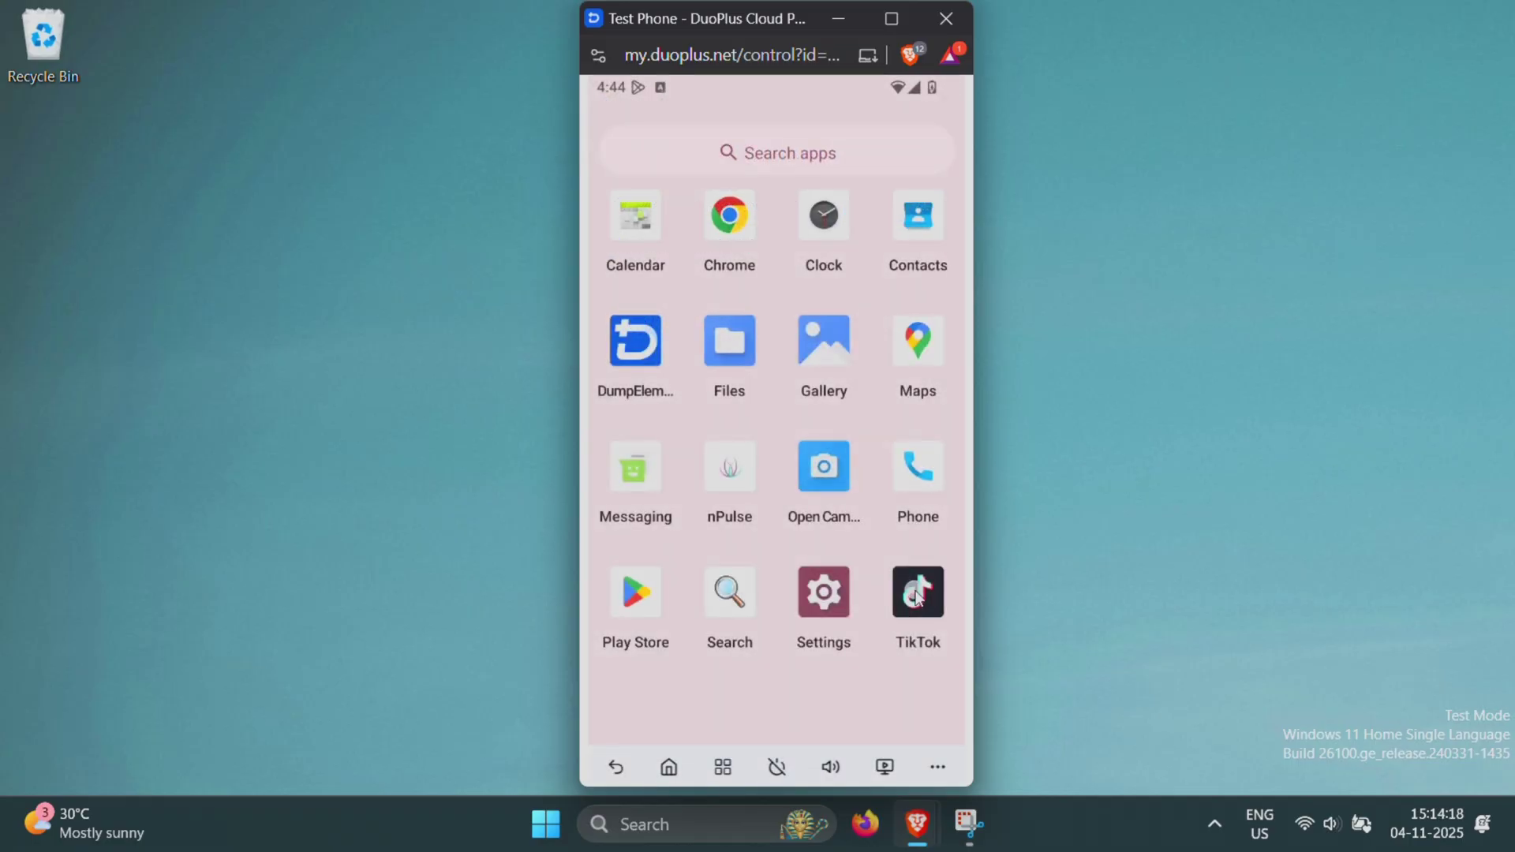
click(916, 595)
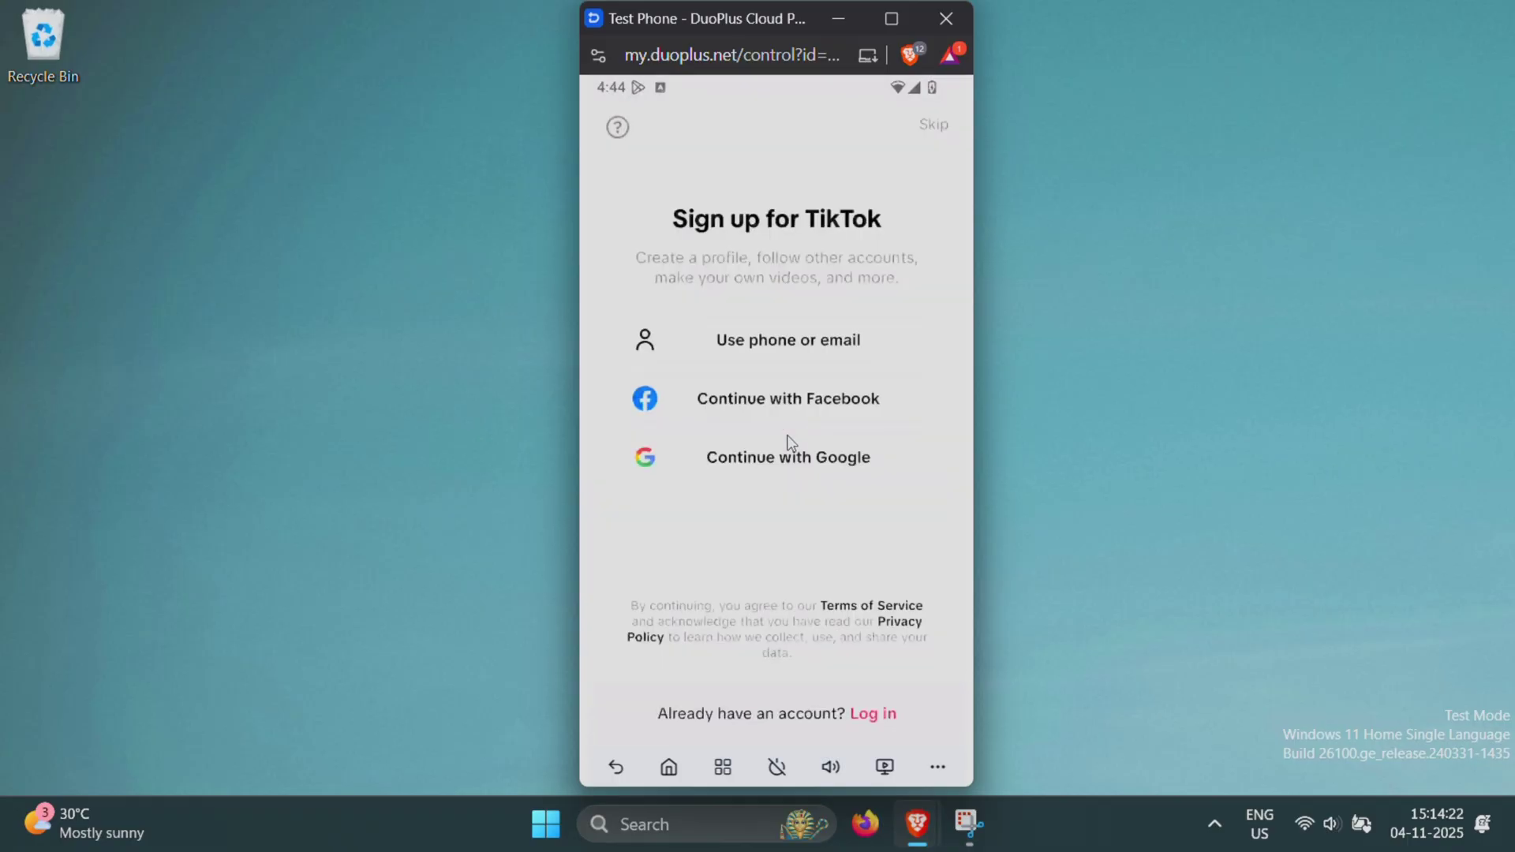
click(932, 124)
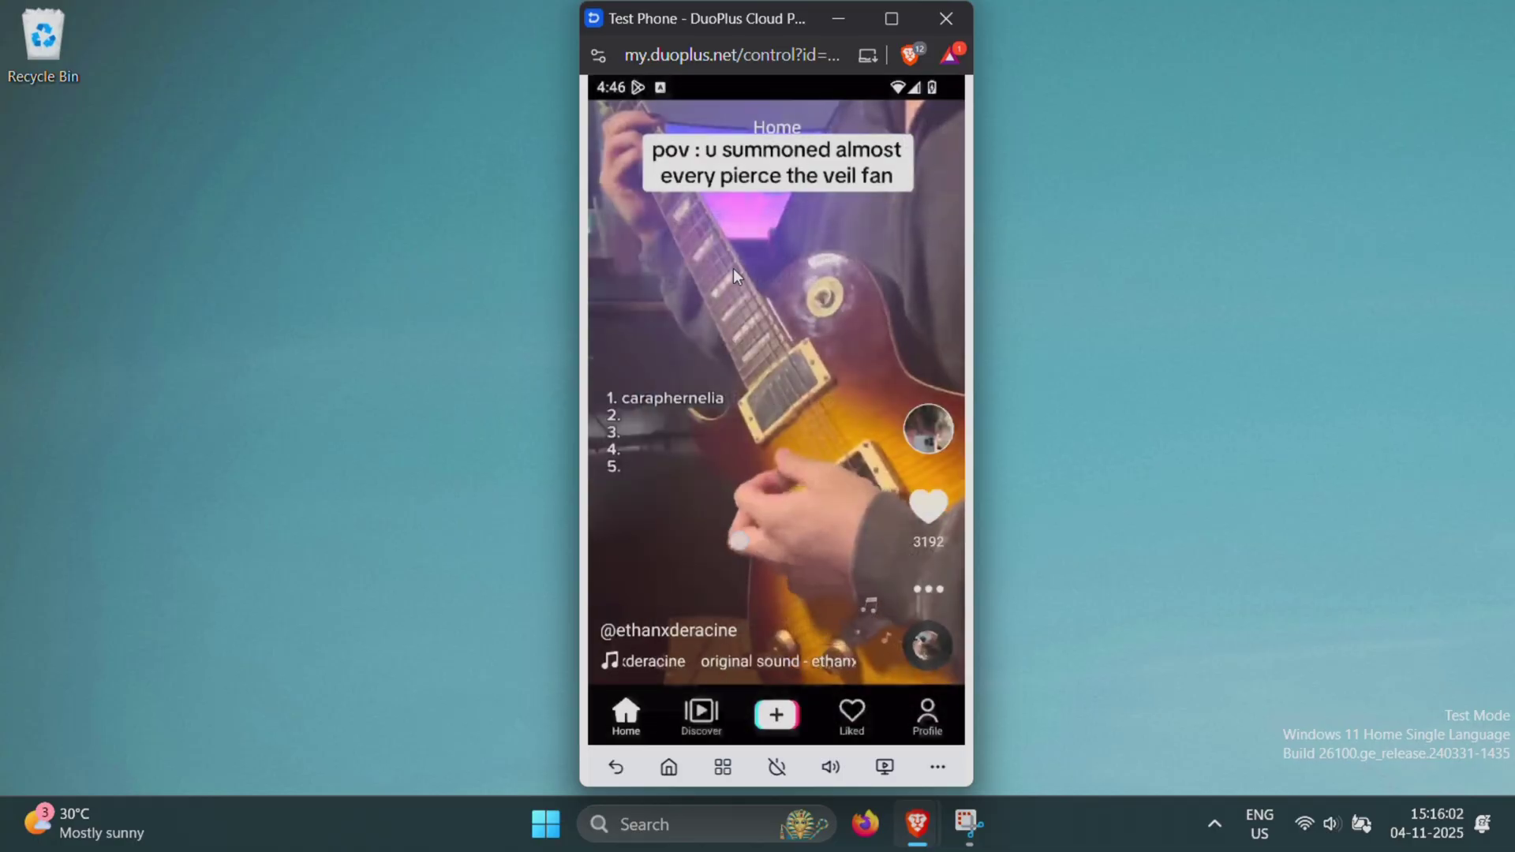
scroll(777, 394, down, 1)
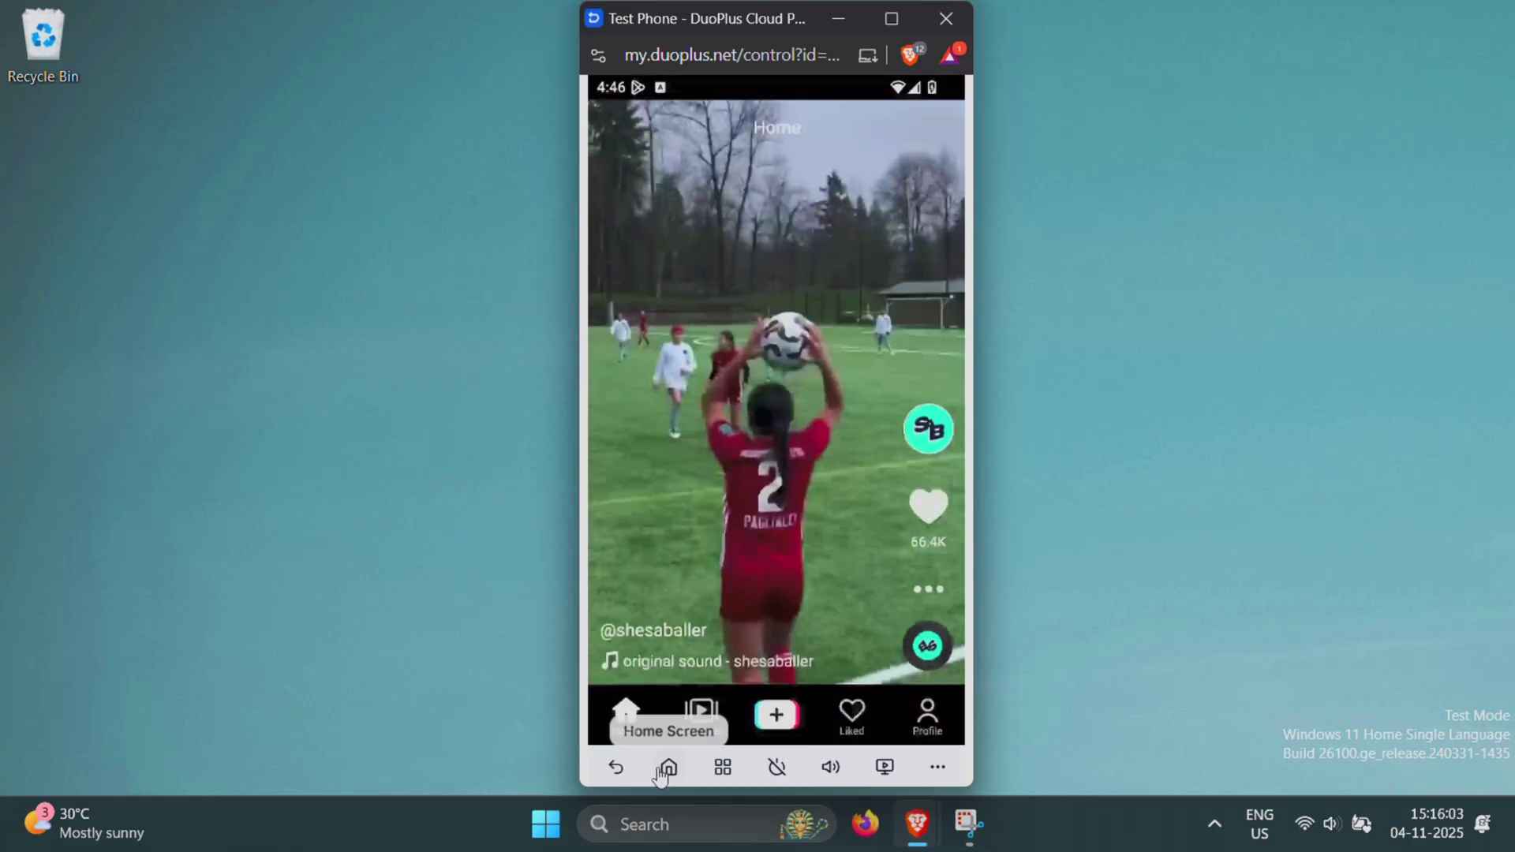
Launch Google Maps from the app drawer, allow location while using the app, turn on device location, and zoom the map
click(666, 770)
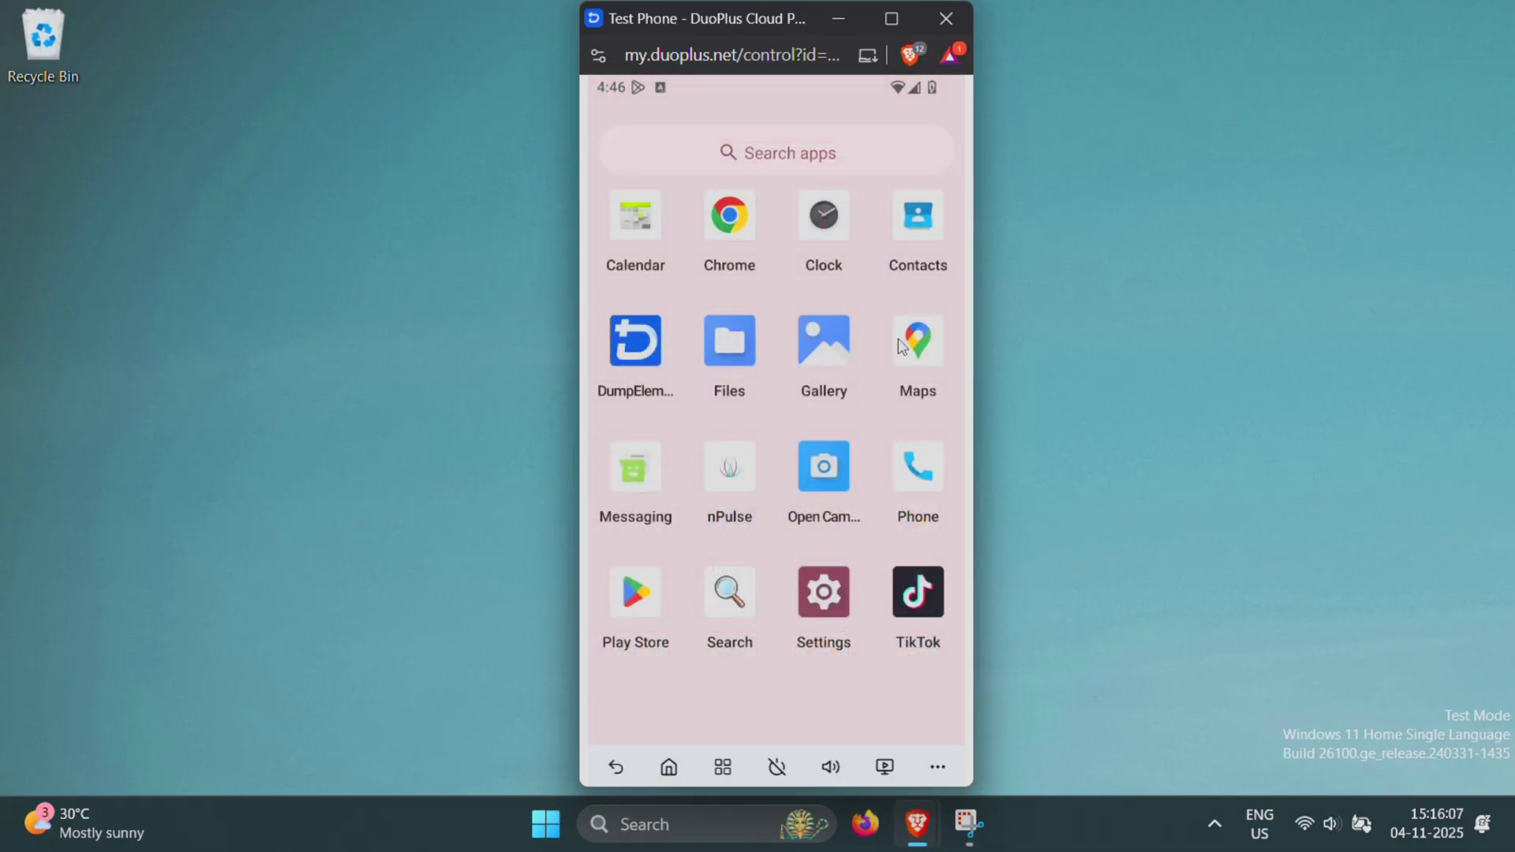
click(907, 344)
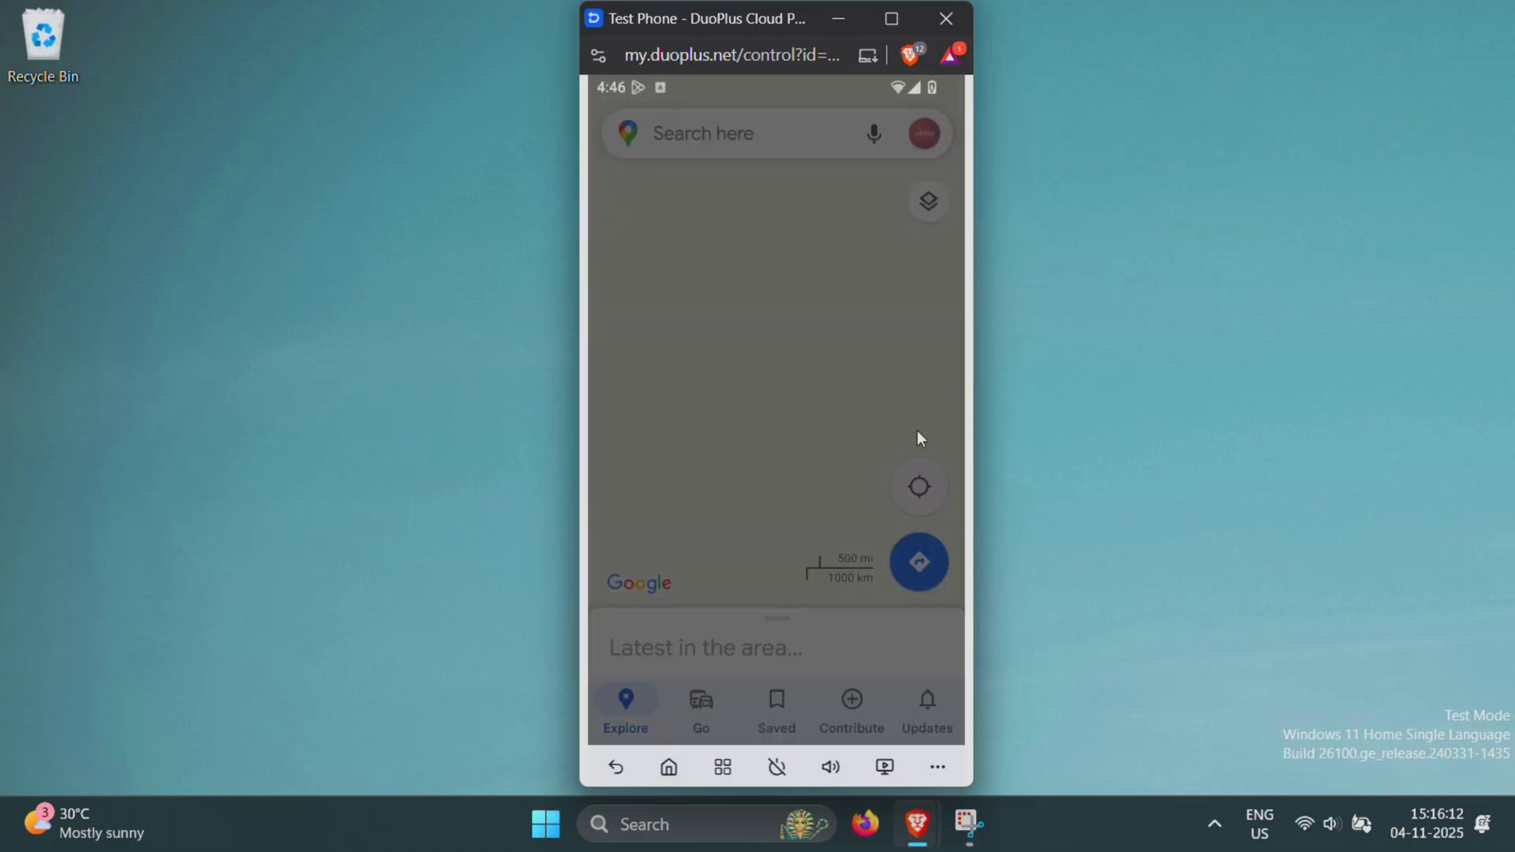
click(773, 521)
click(849, 622)
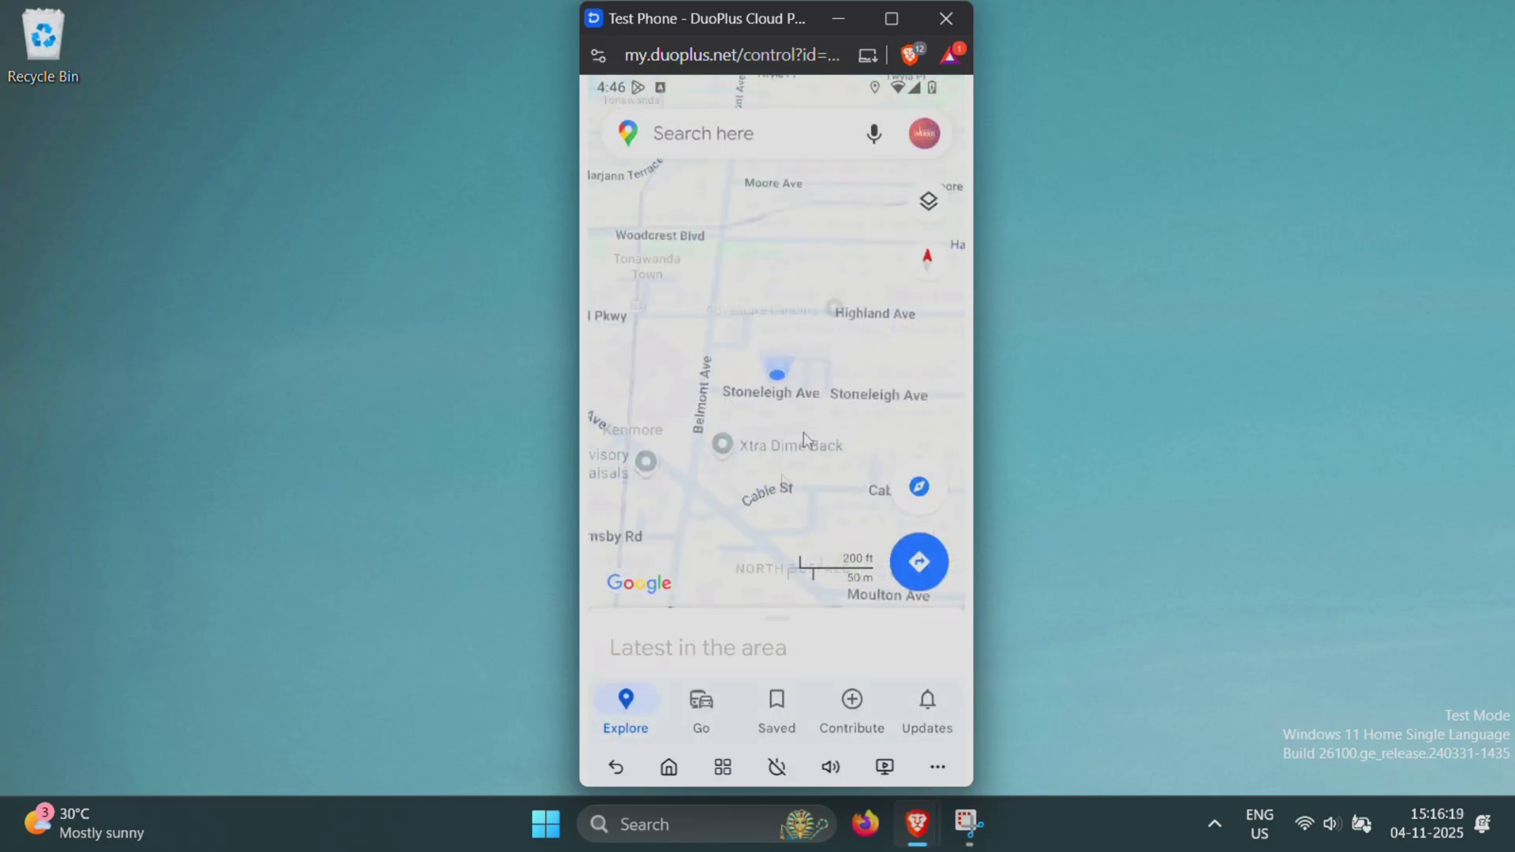
scroll(803, 433, up, 5)
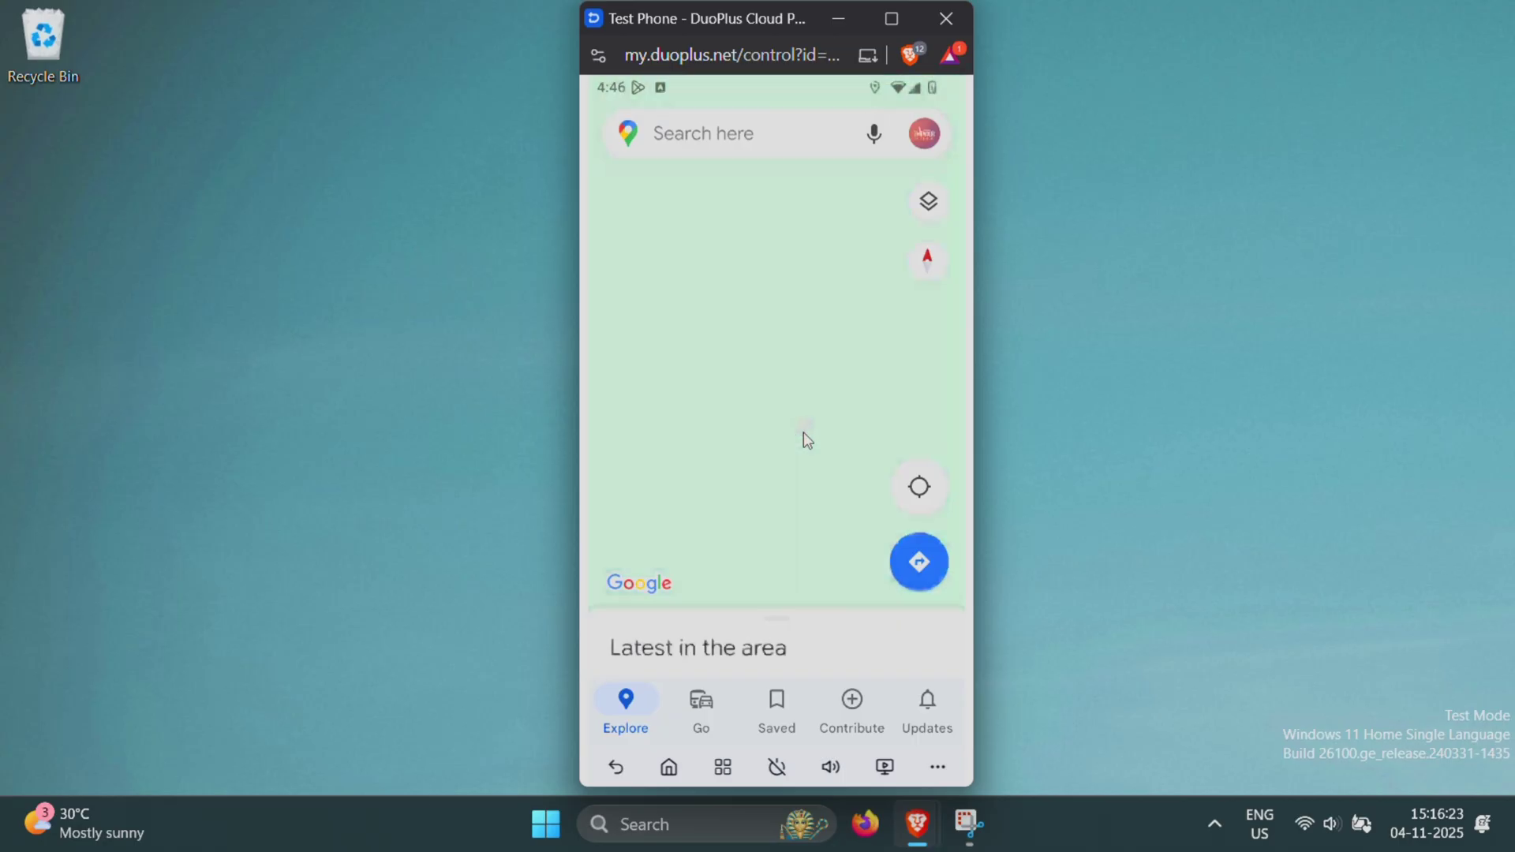
scroll(804, 432, up, 2)
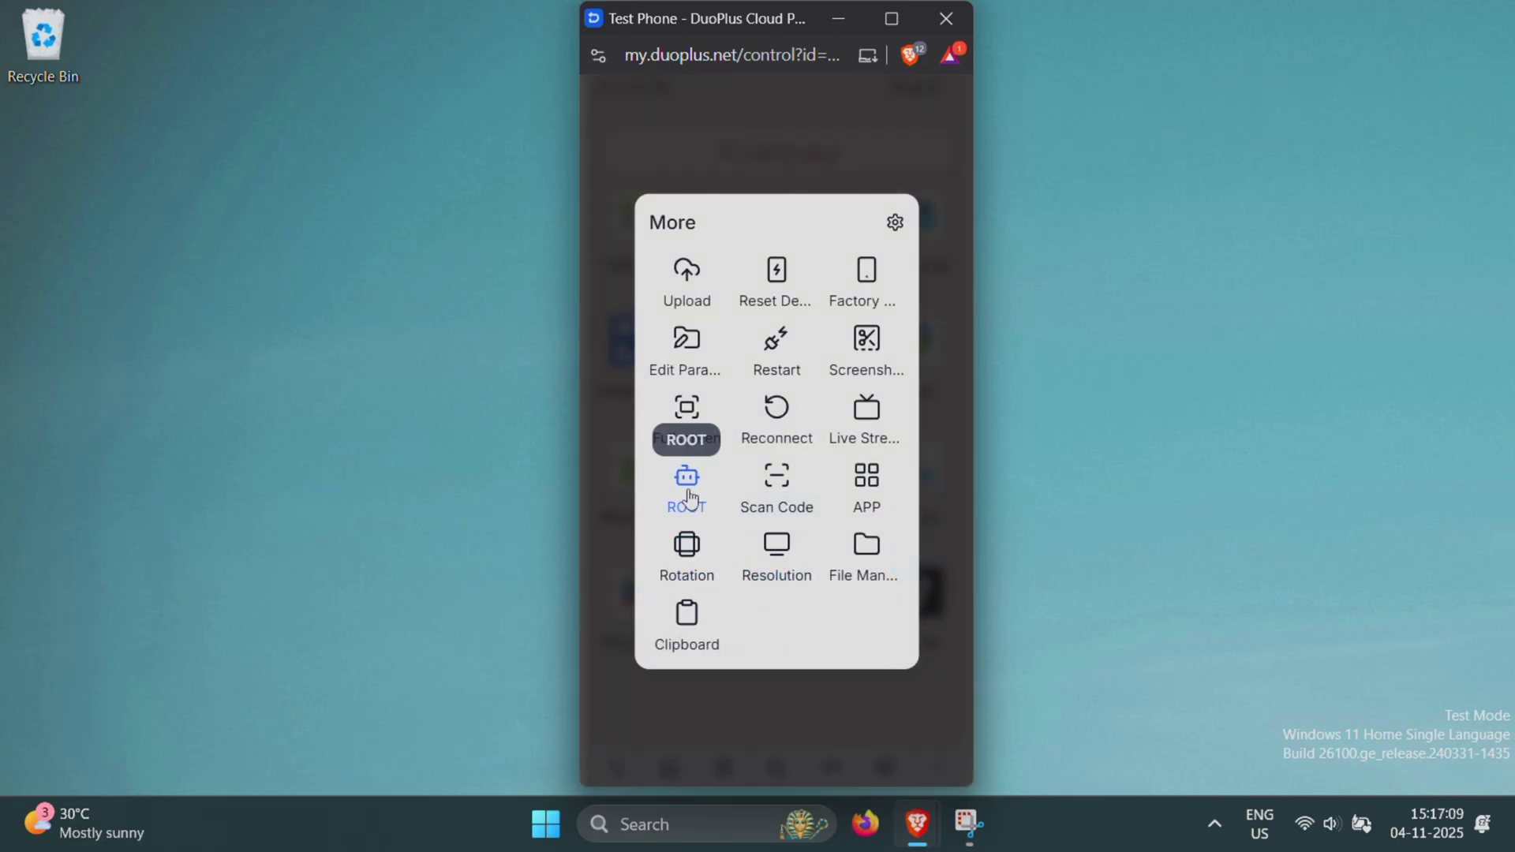
Enable ROOT for all apps in the root settings and save
click(687, 493)
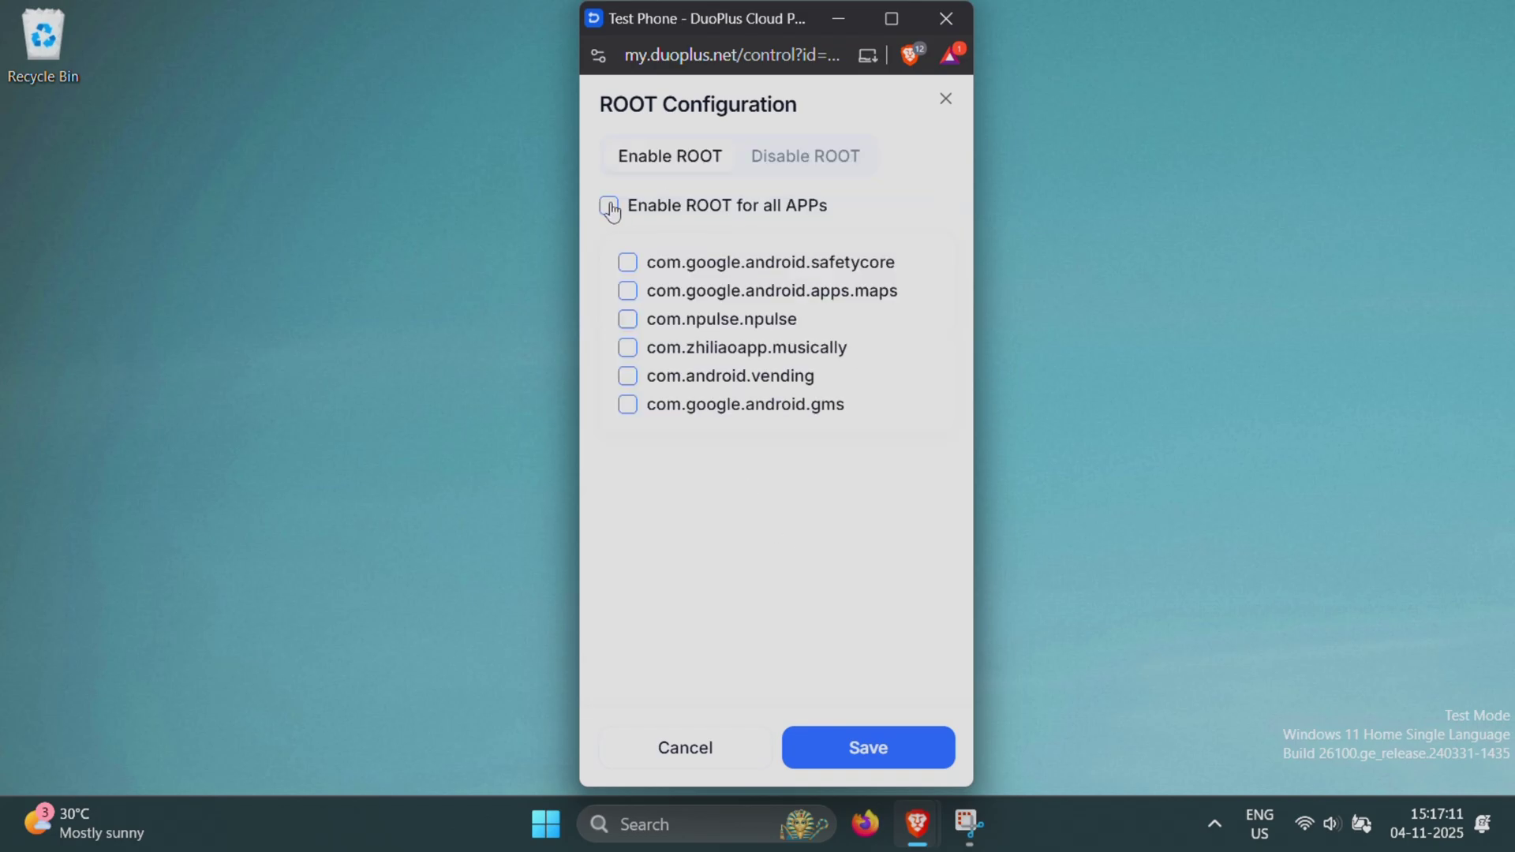
click(611, 209)
click(867, 748)
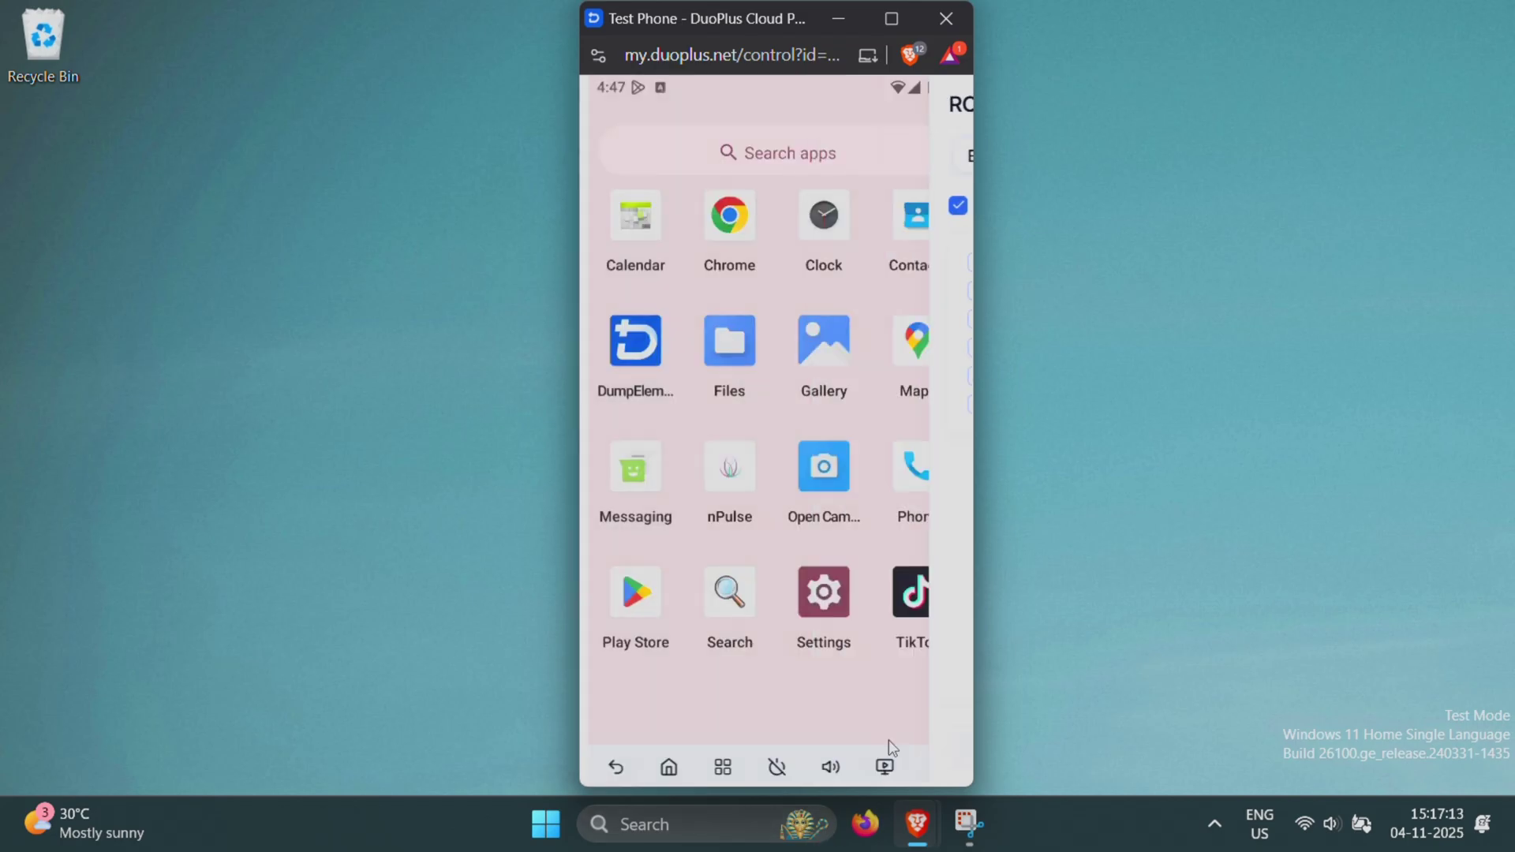
Search 'root checke' in Chrome, verify root with Root Checker Basic, then return home
click(724, 218)
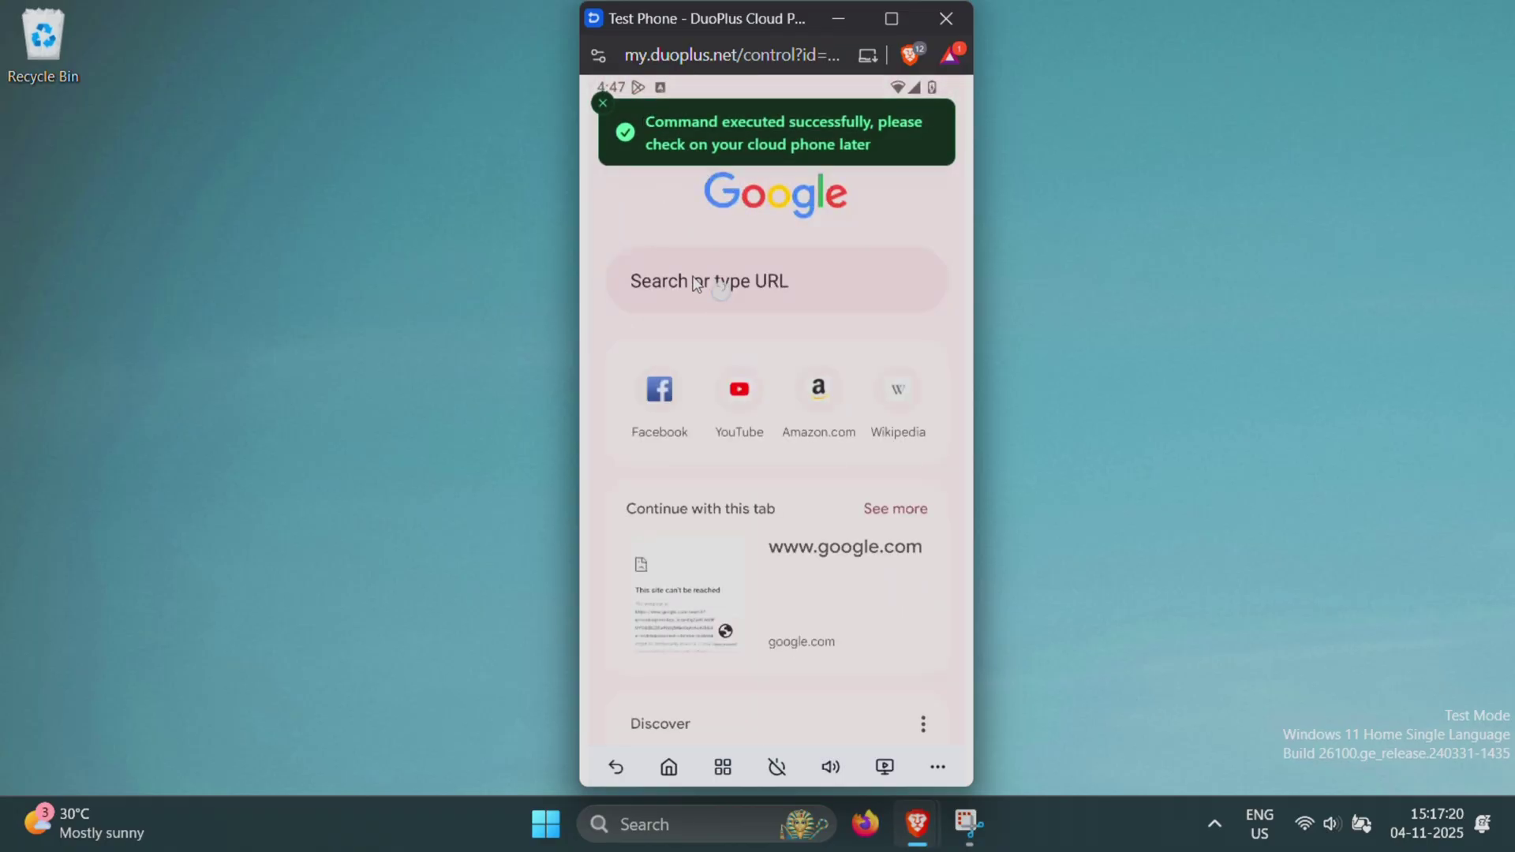
click(721, 290)
text(root checke)
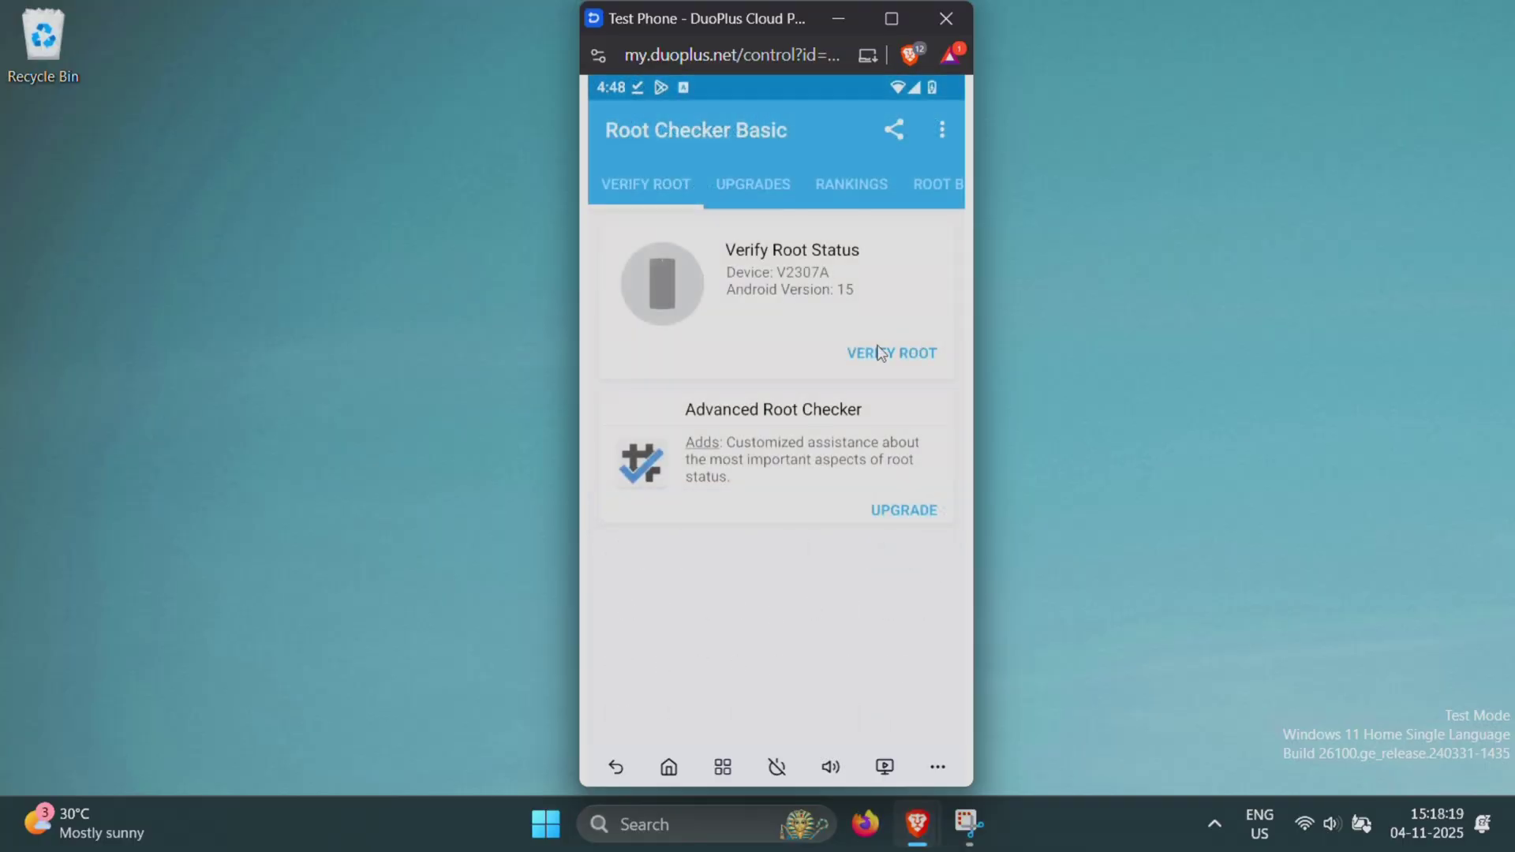
click(878, 352)
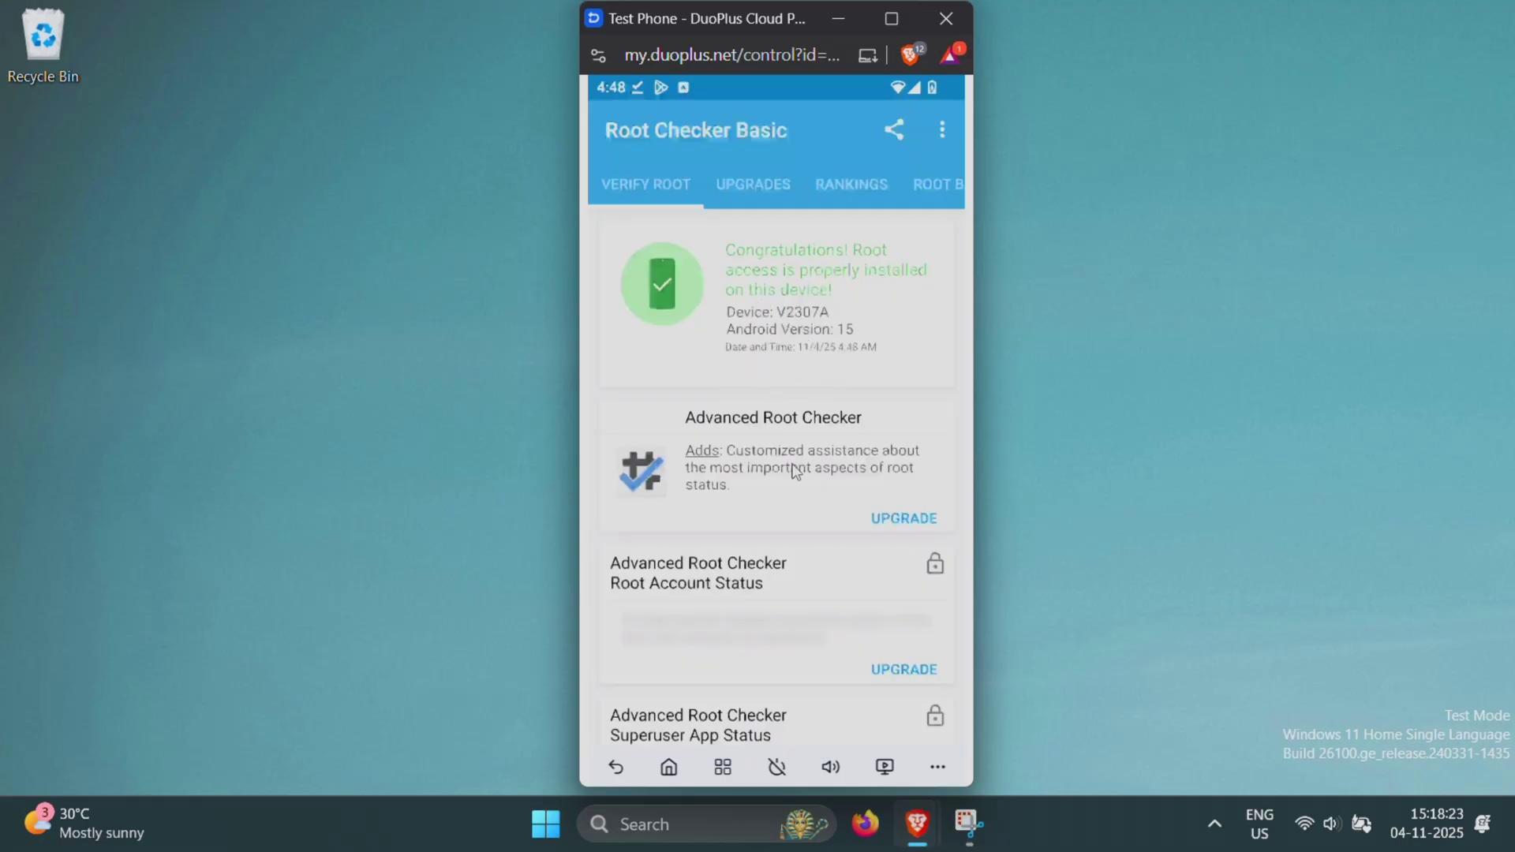
scroll(772, 361, down, 3)
scroll(798, 628, up, 3)
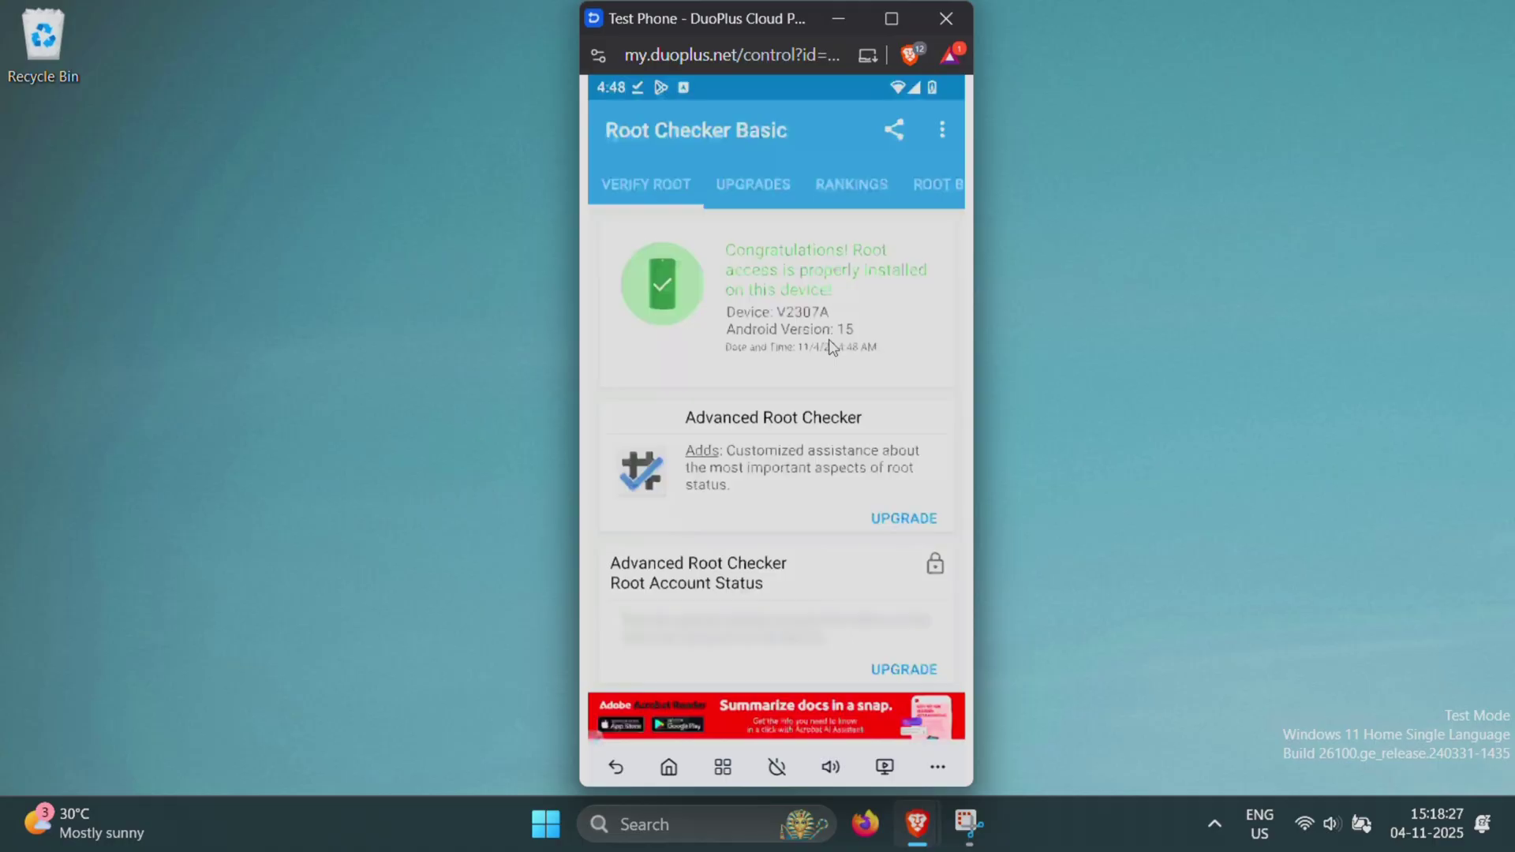
click(668, 769)
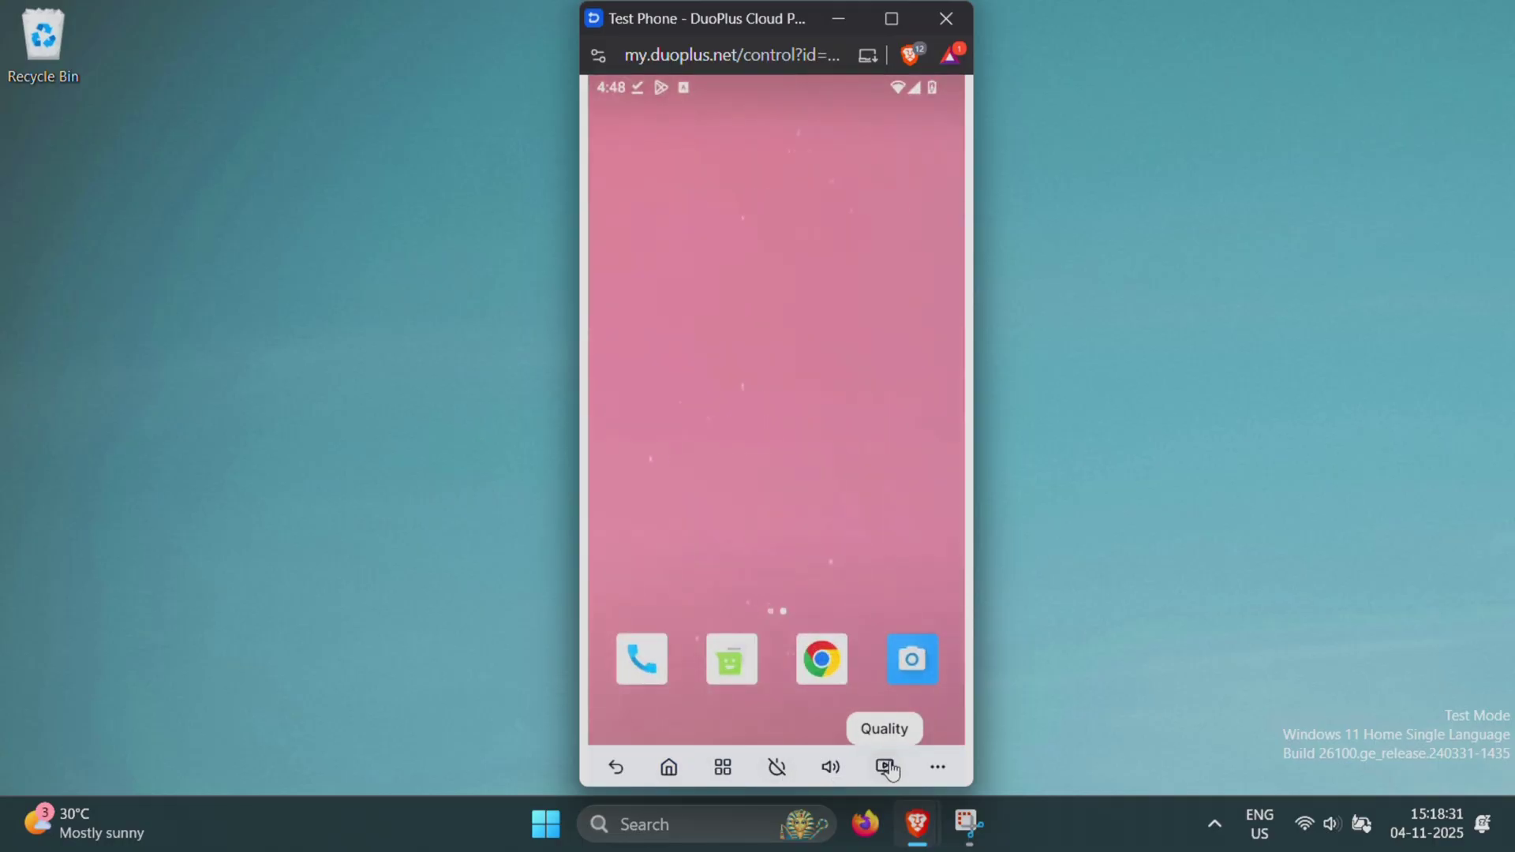
Browse the Quality menu's Streaming Mode and Routes options
click(884, 767)
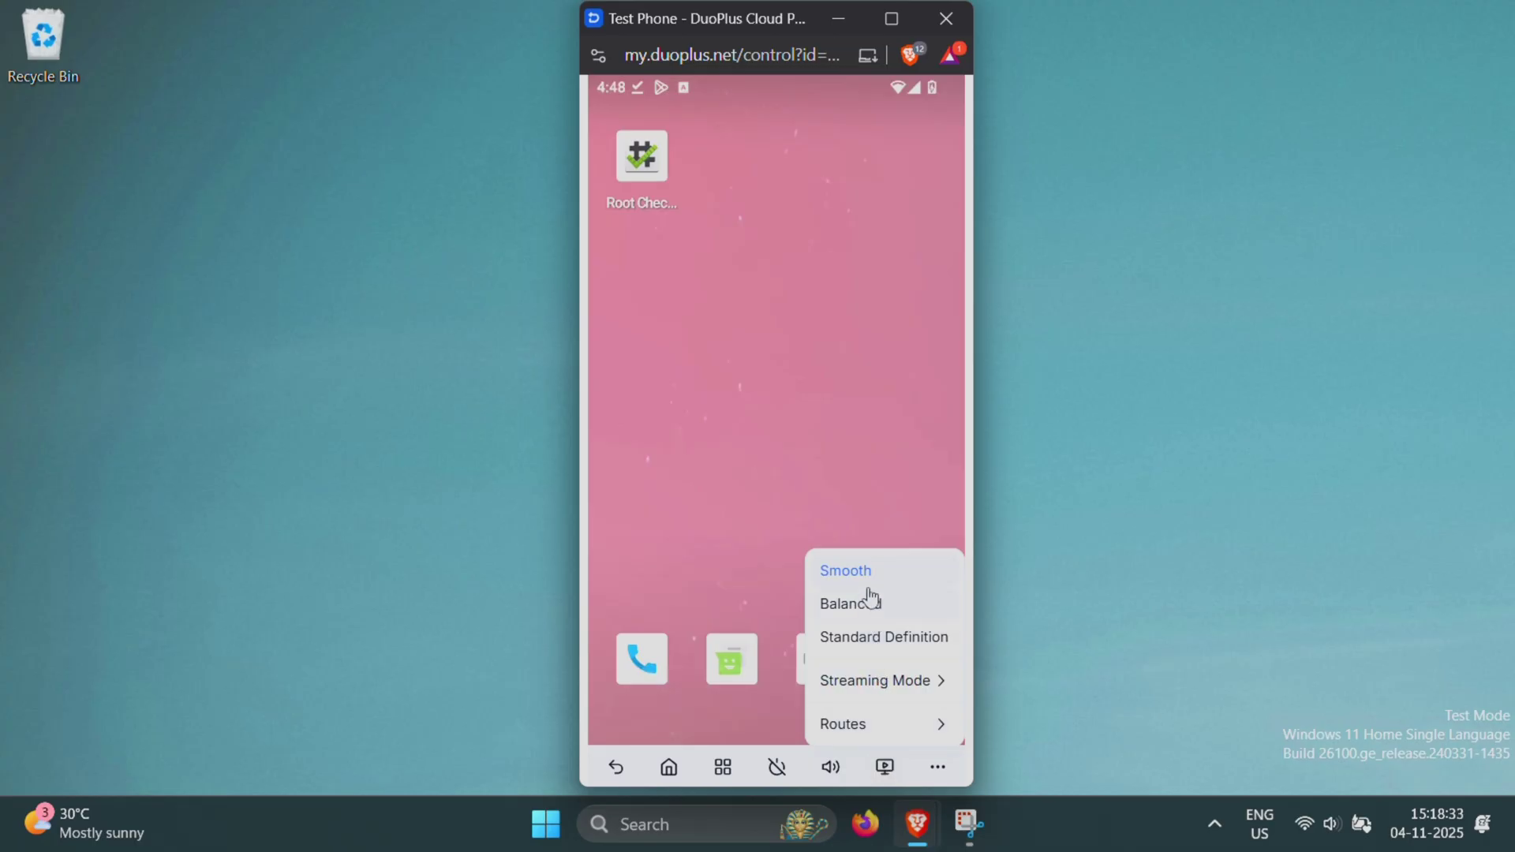
mouse_move(872, 687)
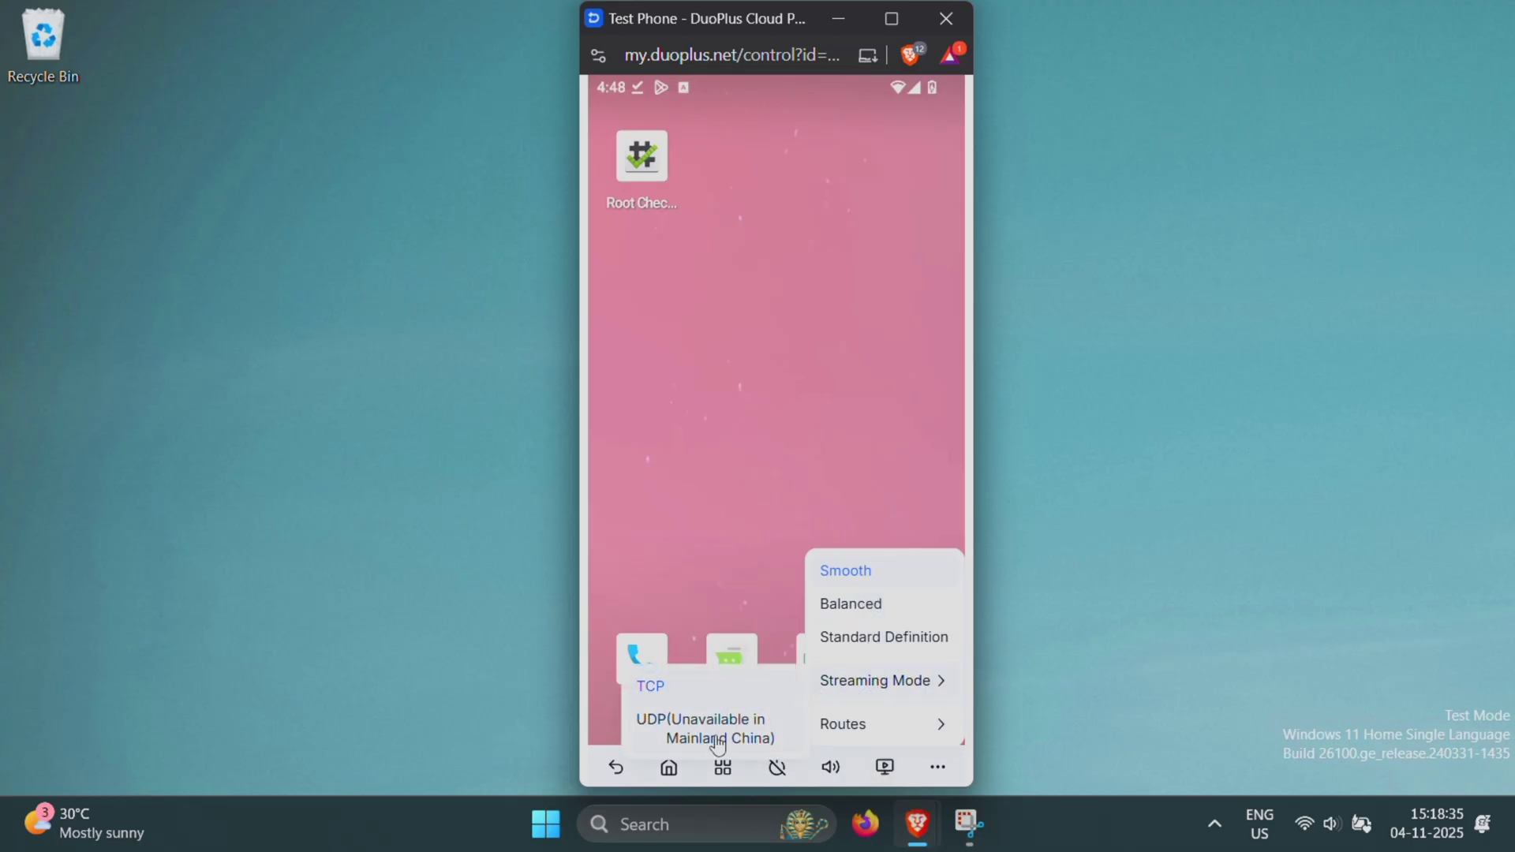
mouse_move(874, 728)
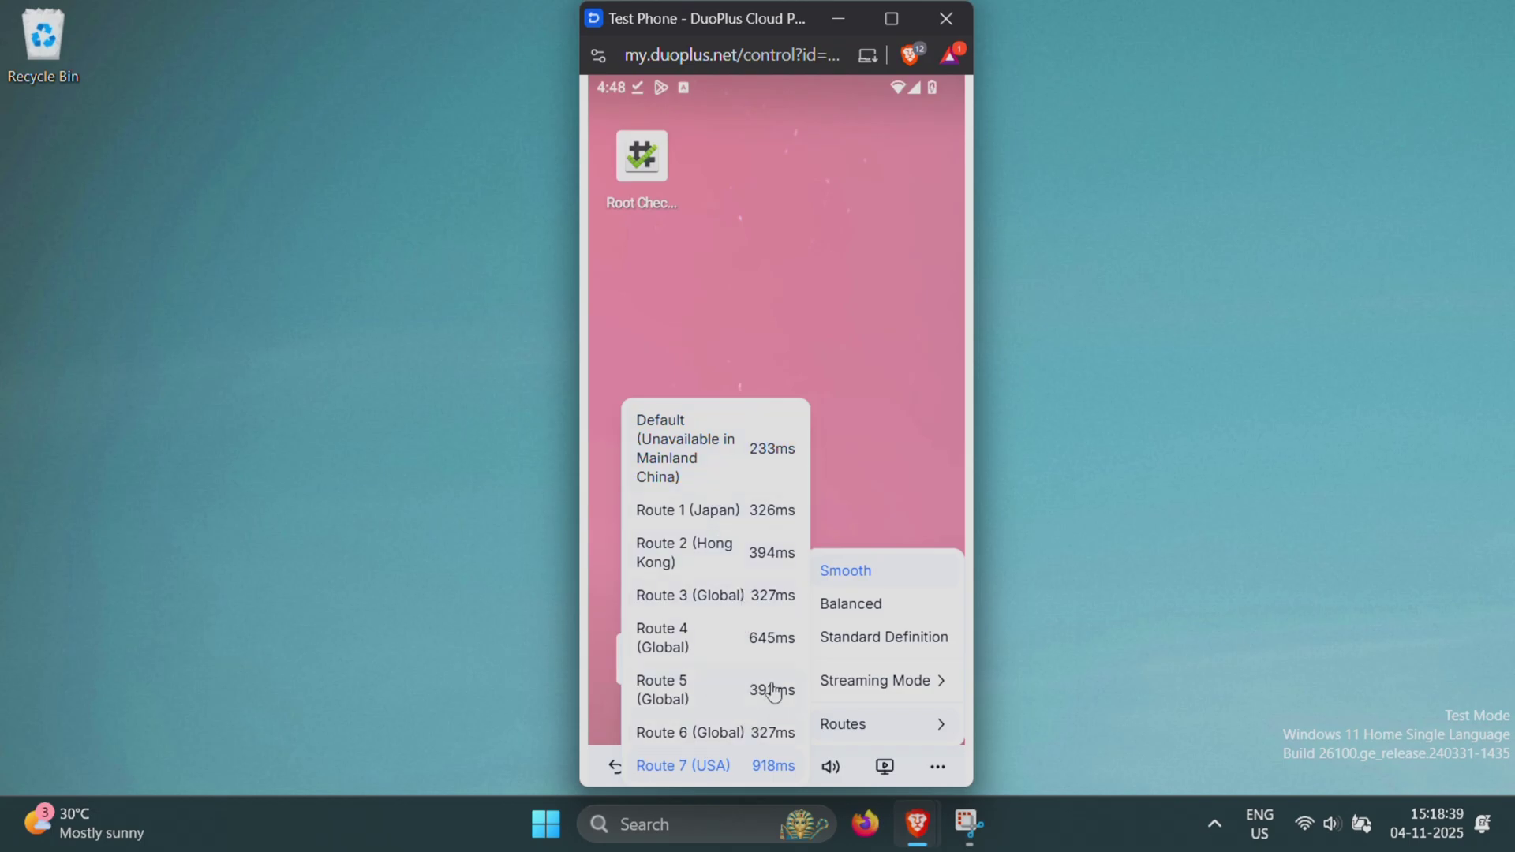
Switch the phone to full-screen view and back, then reopen the device actions panel
click(938, 767)
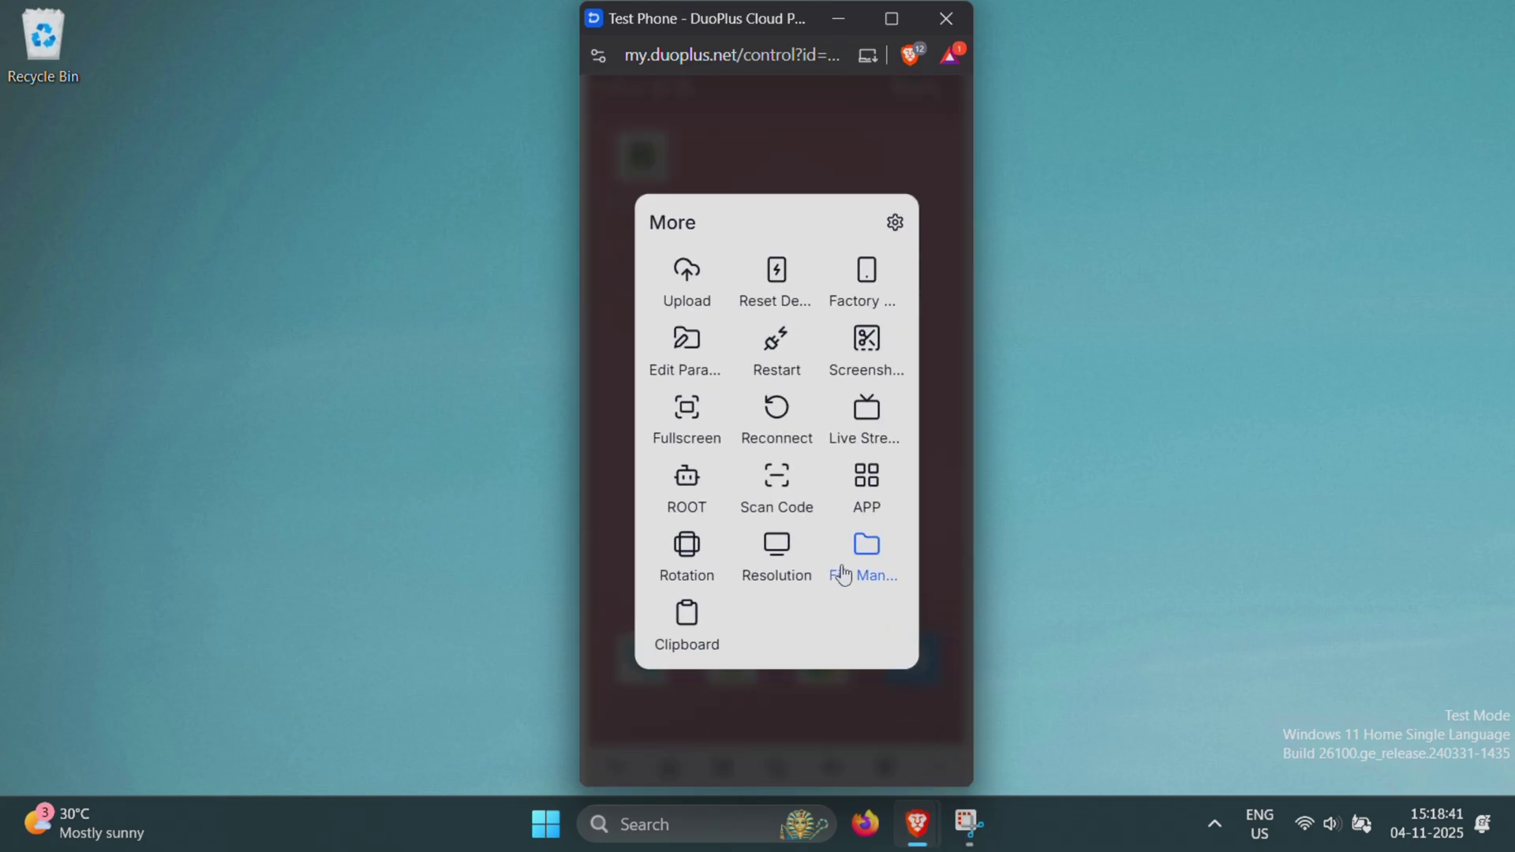
click(686, 409)
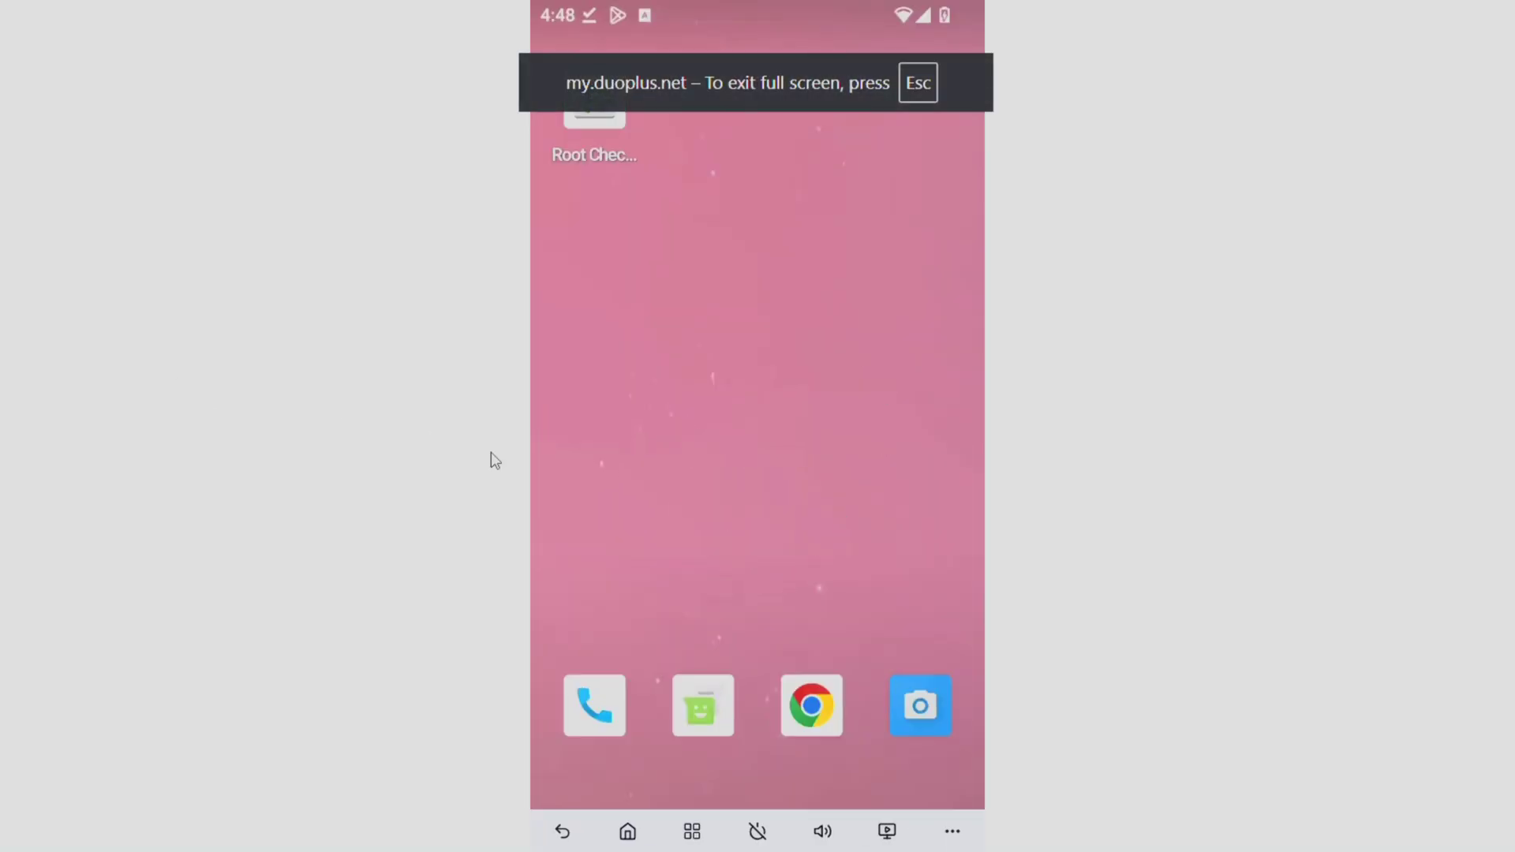
click(953, 830)
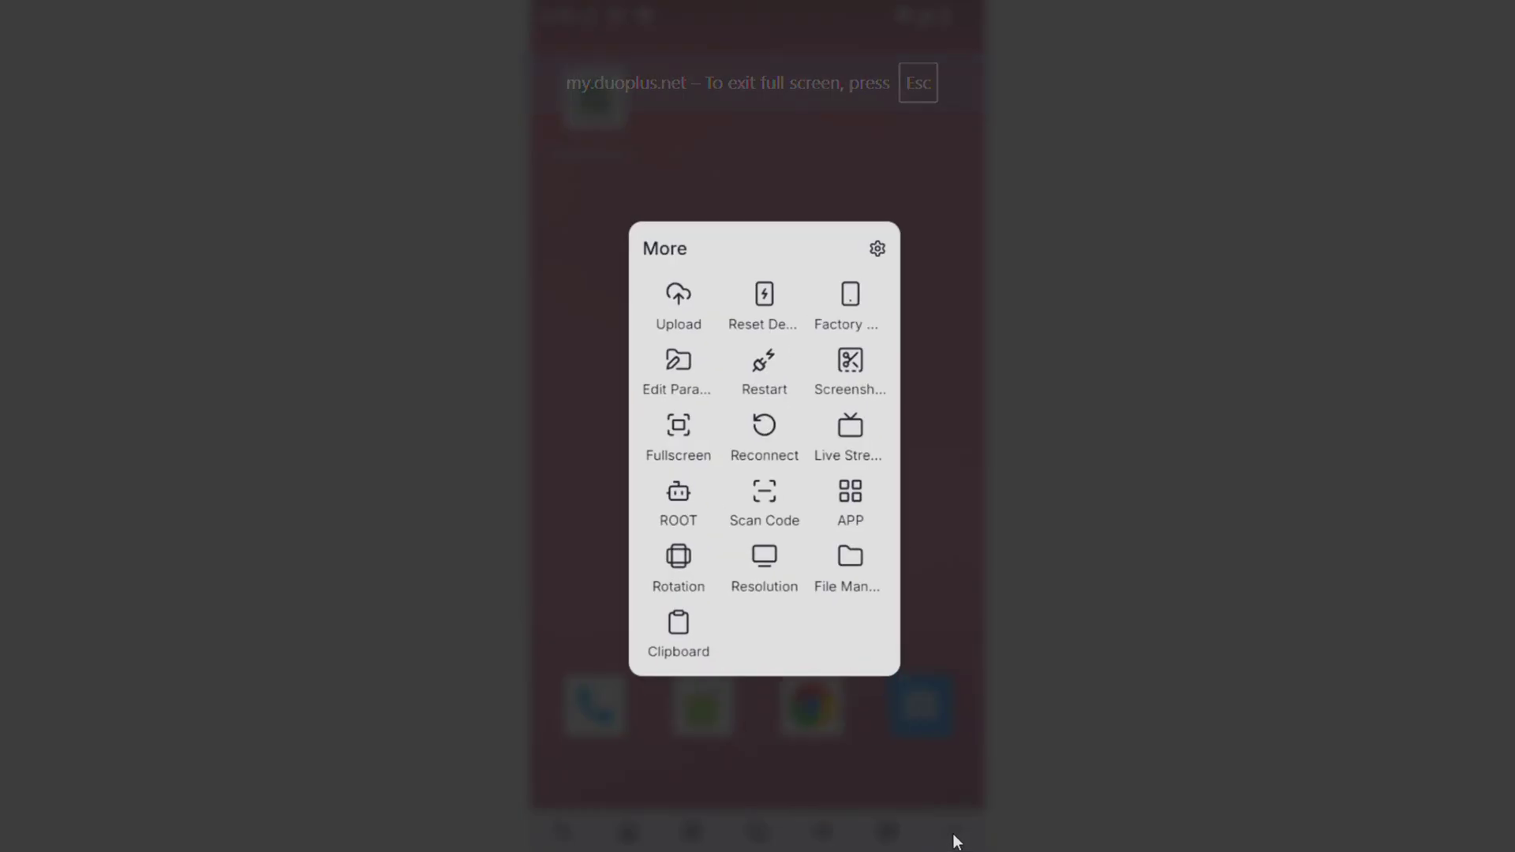
click(669, 417)
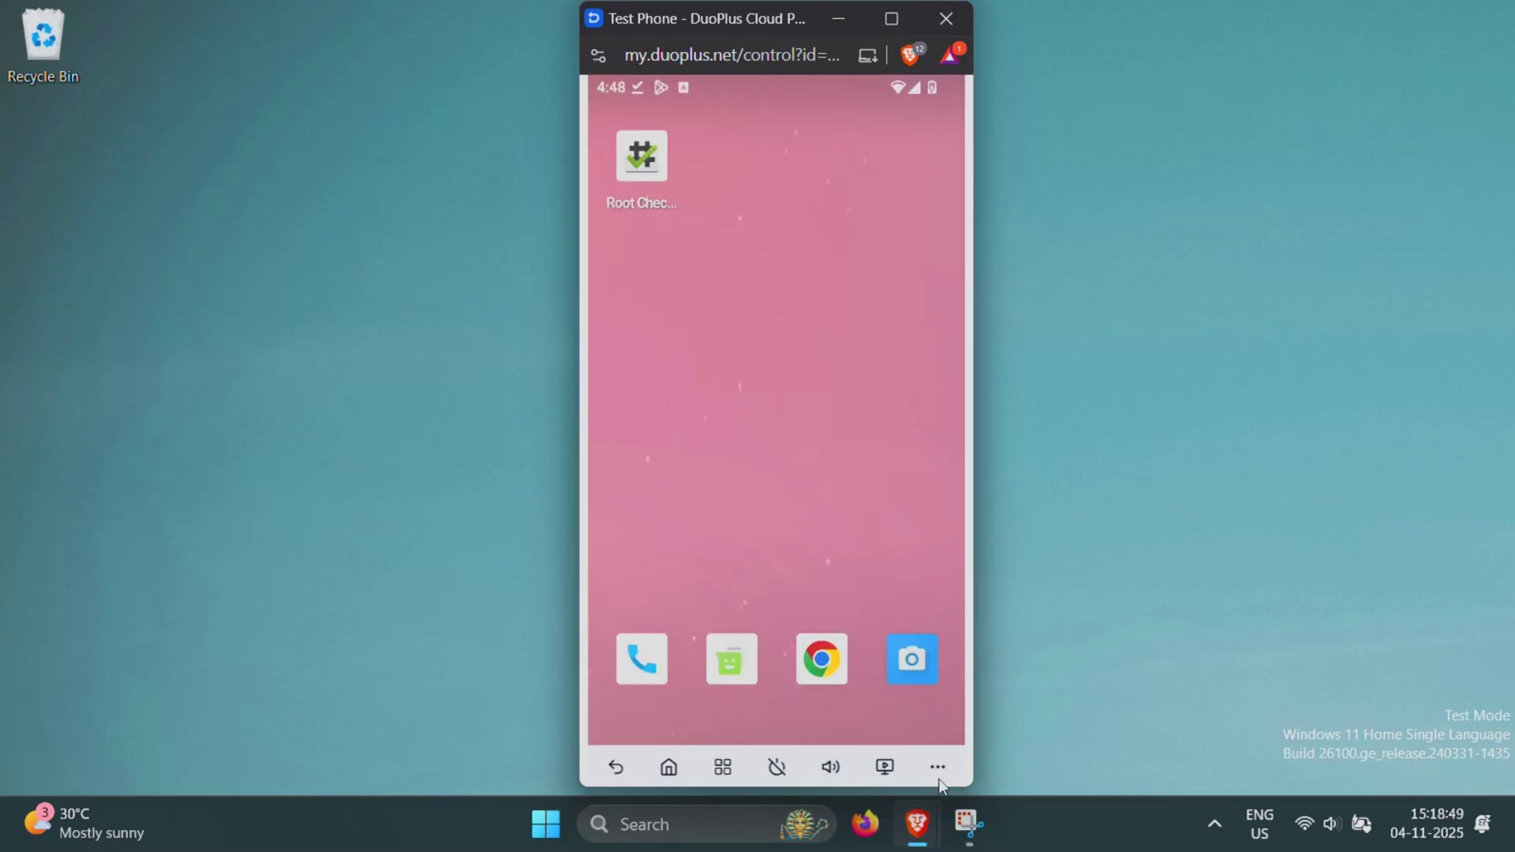
click(937, 766)
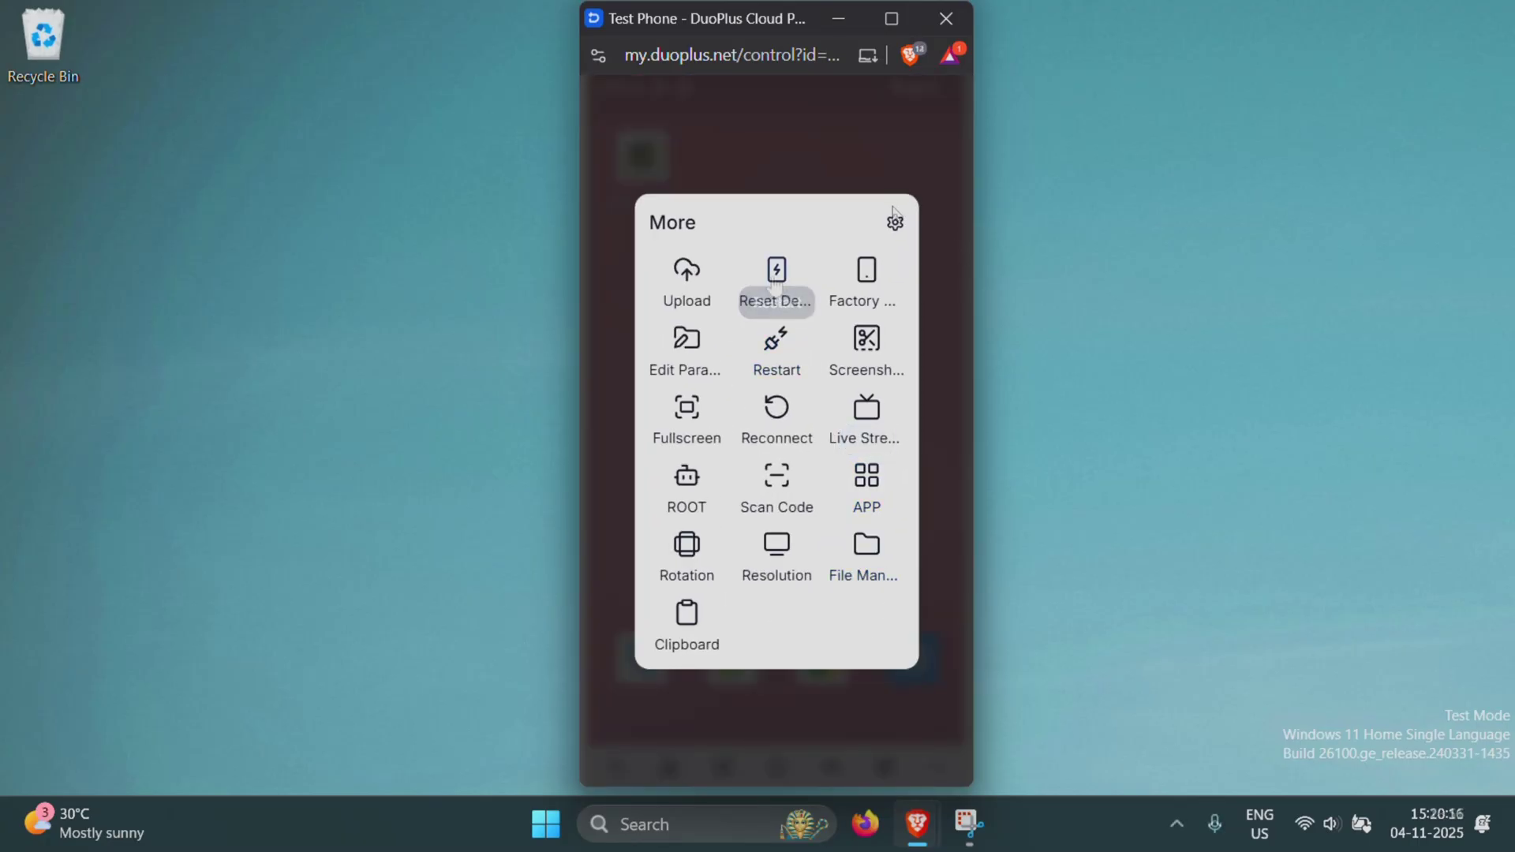